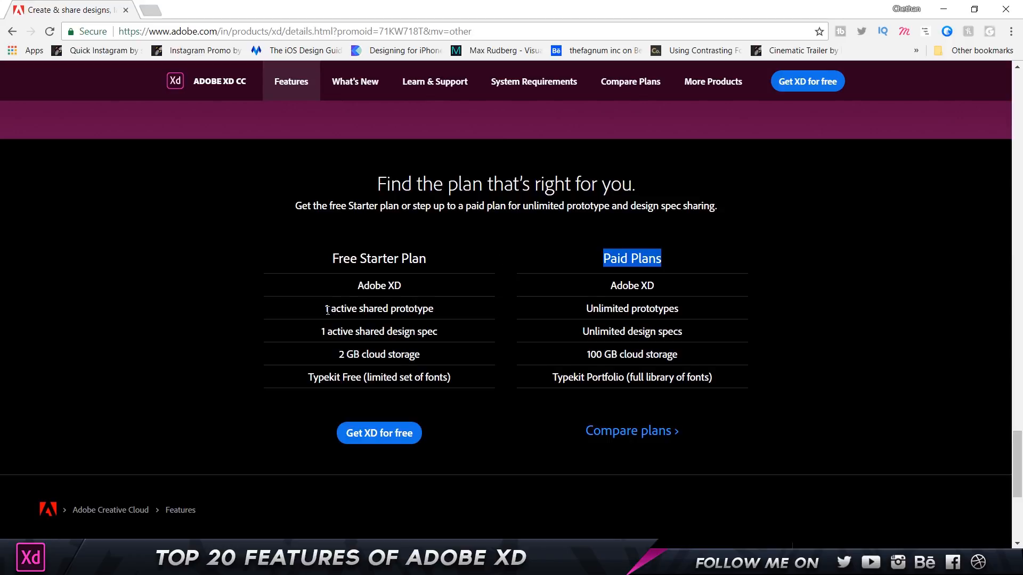
Highlight the free plan's '1 active shared prototype' and '1 active shared design spec' limits.
left_click_drag(325, 310, 433, 312)
left_click_drag(322, 332, 435, 340)
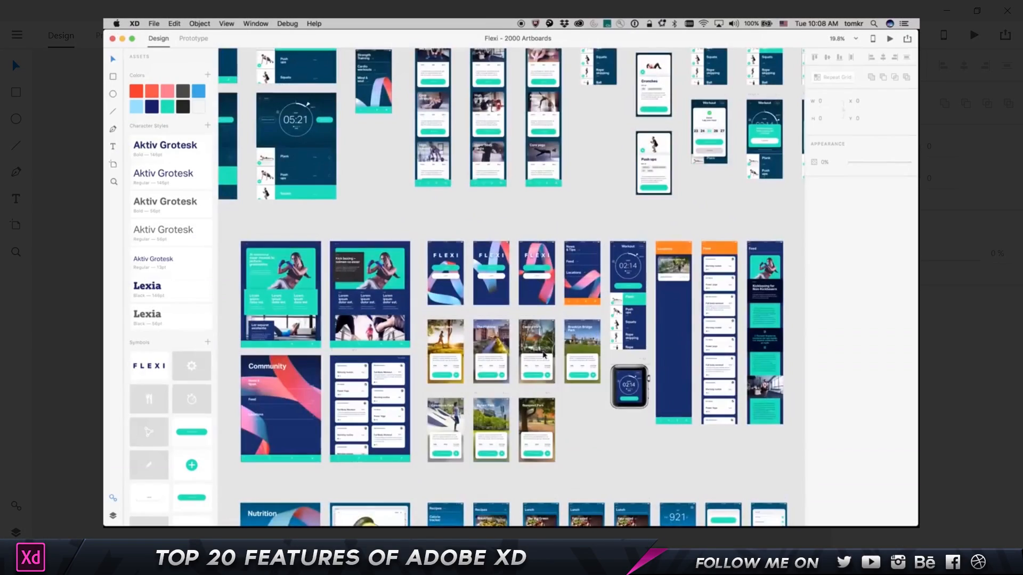
scroll(536, 341, "up", 10)
scroll(507, 292, "up", 8)
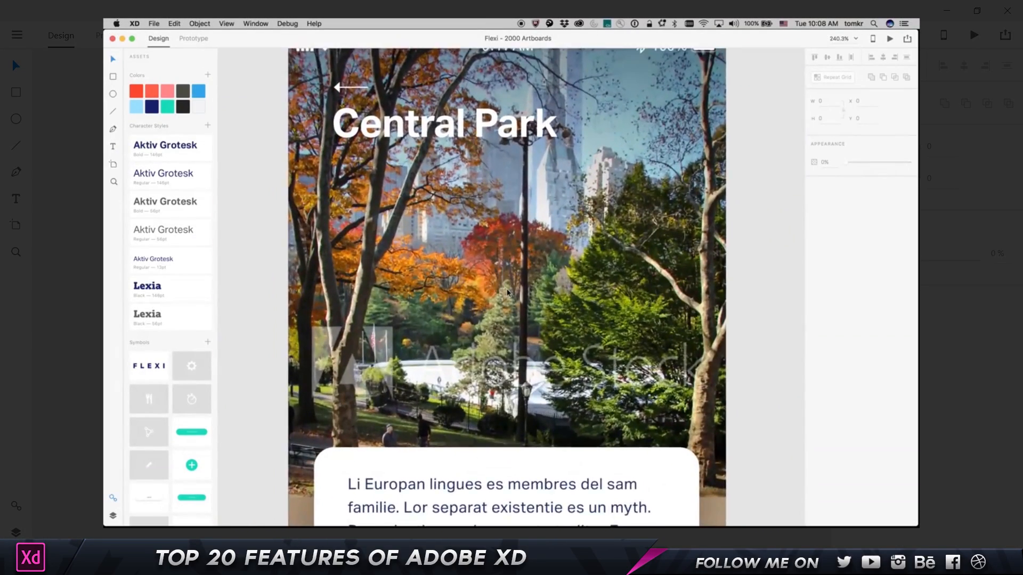
scroll(508, 292, "down", 20)
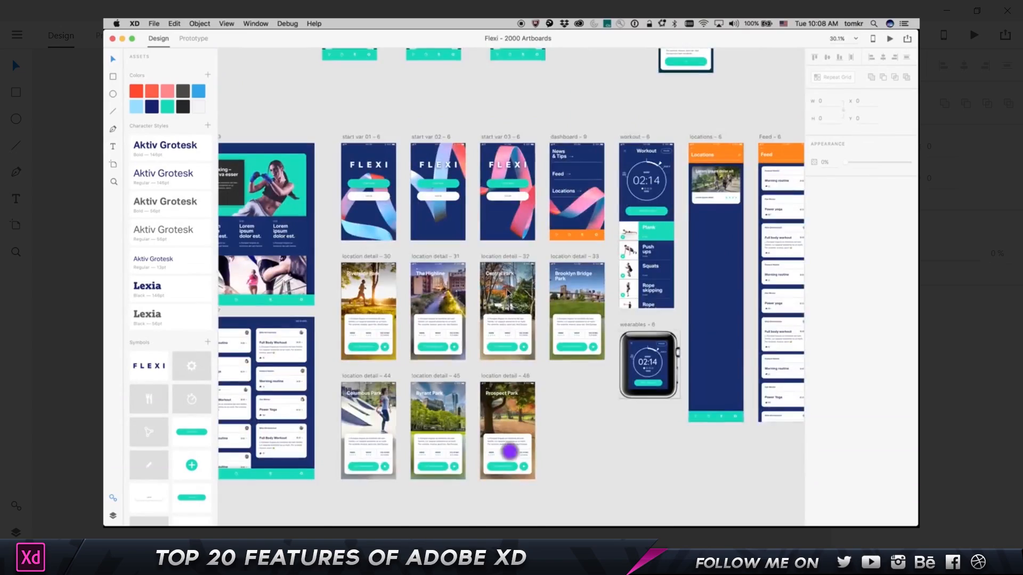
scroll(507, 292, "down", 3)
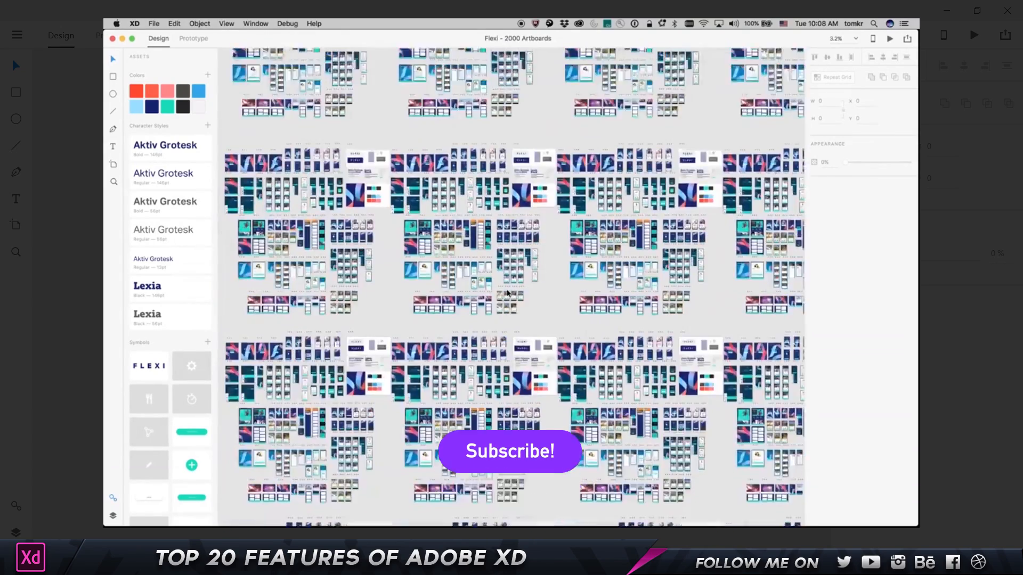
scroll(508, 292, "up", 5)
scroll(314, 270, "up", 5)
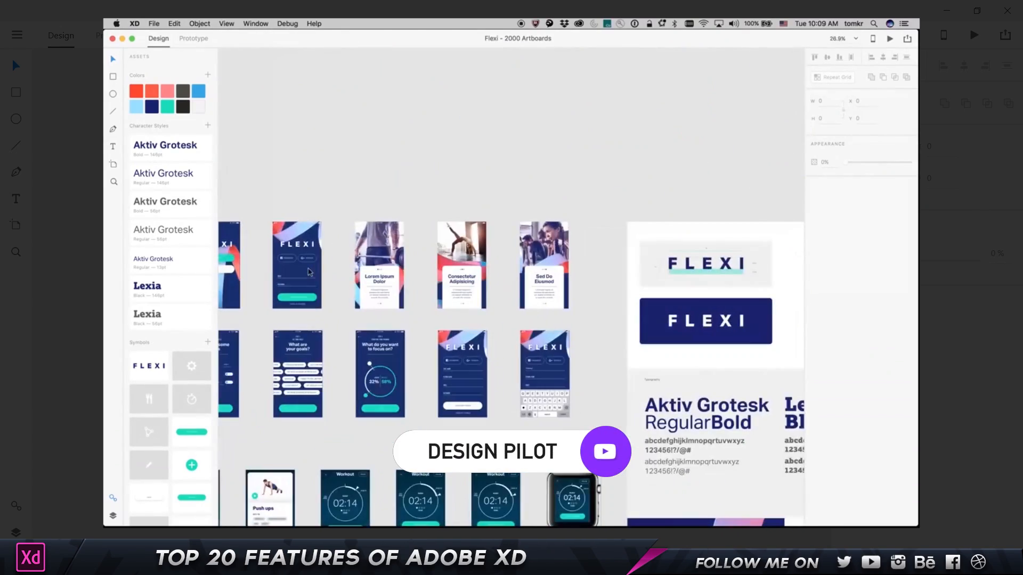
scroll(403, 267, "up", 3)
scroll(403, 268, "right", 2)
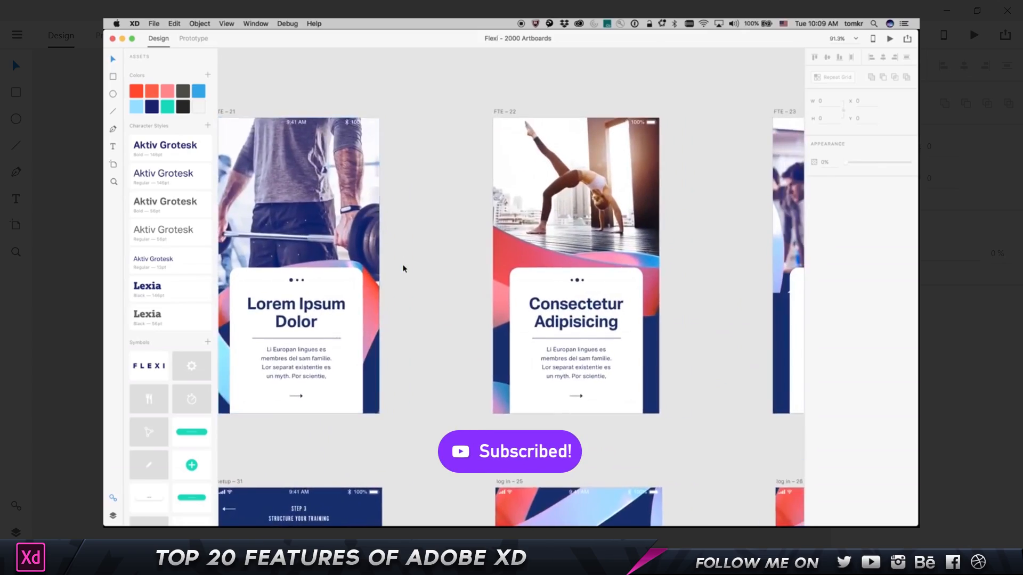
scroll(403, 268, "down", 5)
scroll(403, 268, "down", 6)
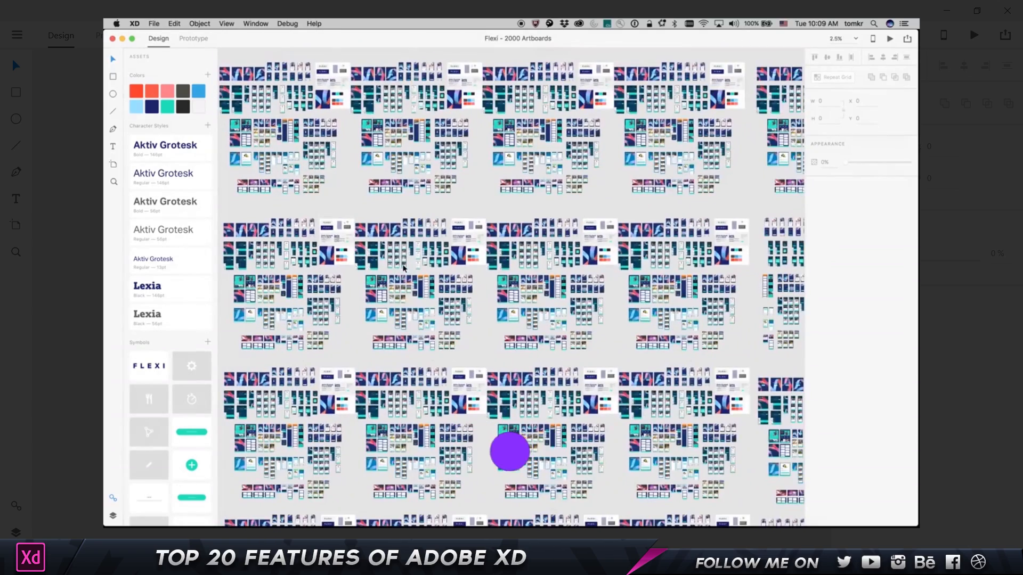
scroll(690, 302, "up", 5)
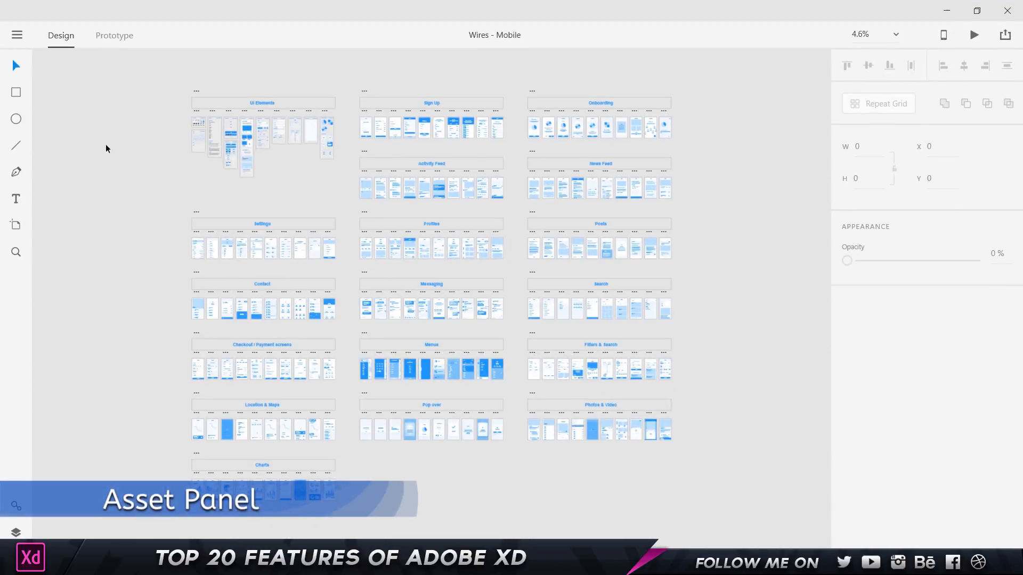
Show the Assets panel and browse its six colours, Arial and Georgia character styles, and icon symbols.
left_click(16, 507)
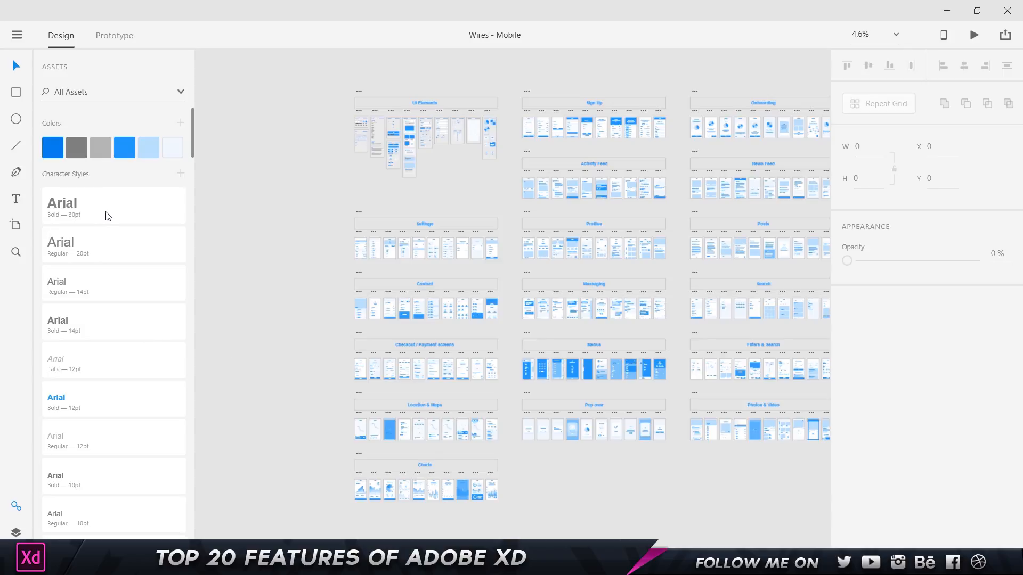
mouse_move(106, 217)
scroll(132, 217, "down", 10)
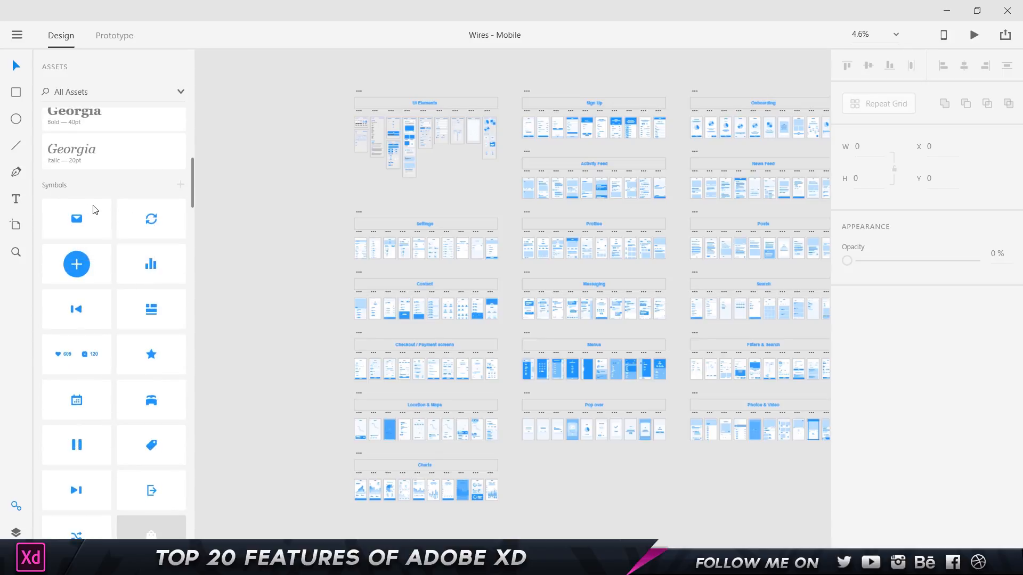
scroll(93, 210, "down", 12)
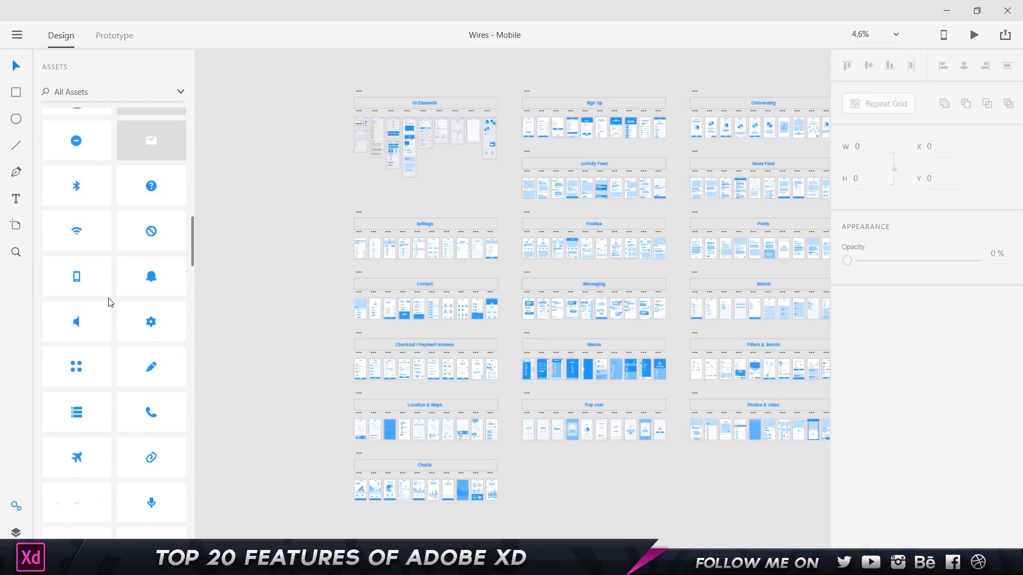
scroll(109, 301, "up", 20)
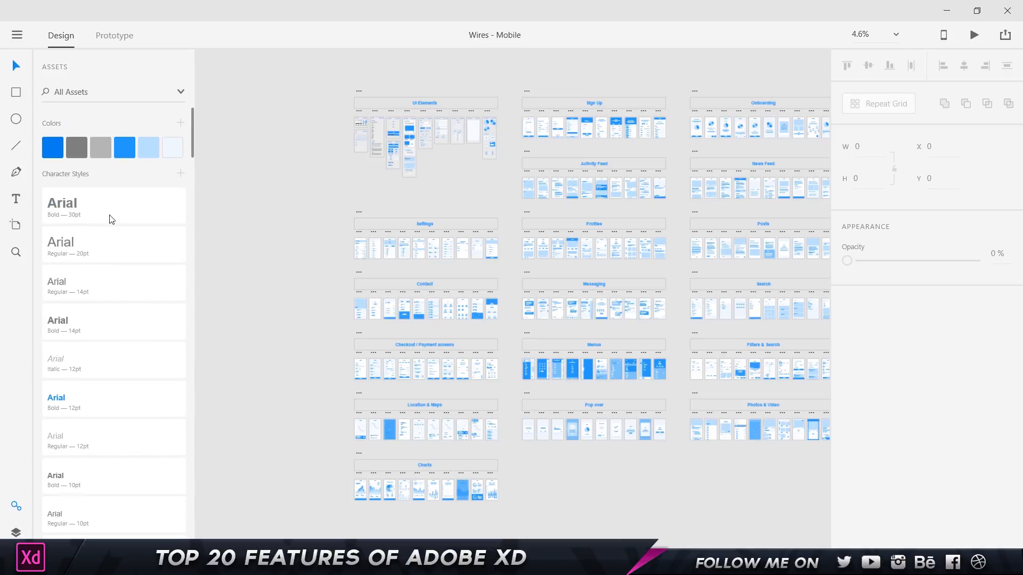
scroll(295, 129, "up", 5)
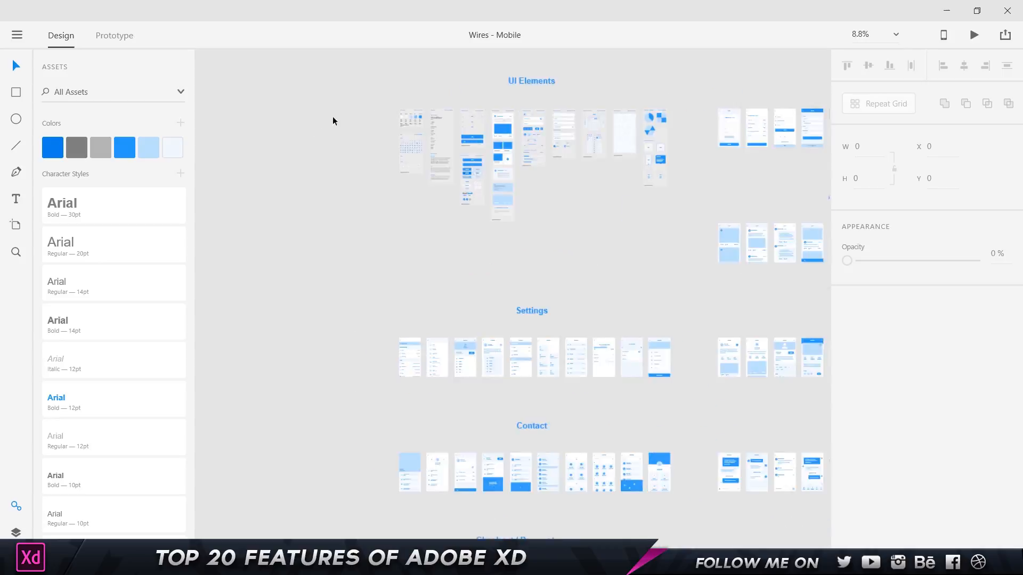
scroll(545, 110, "up", 6)
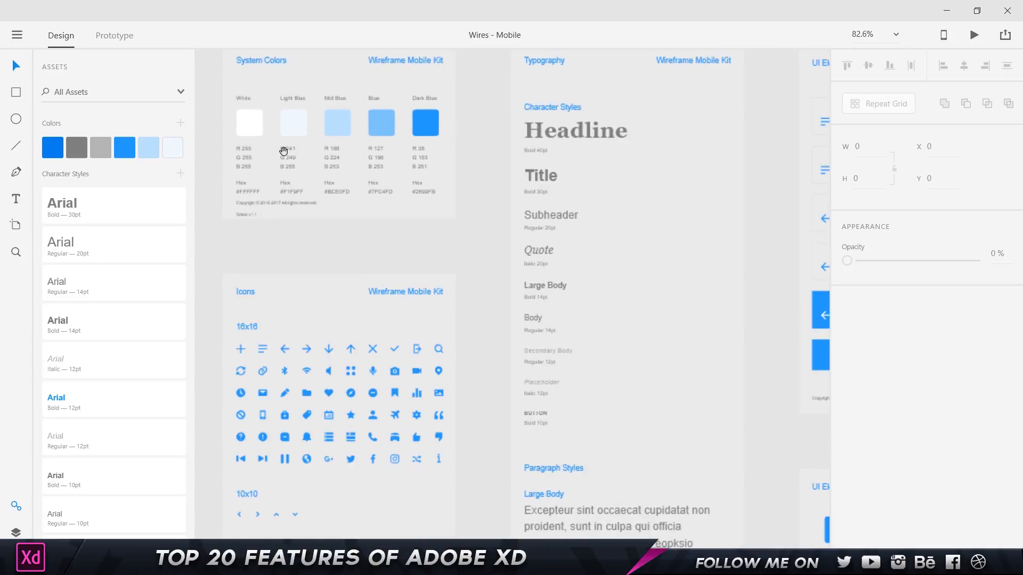
Draw a temporary rectangle with red #F50000 fill and add its colours to the document Colors.
left_click(16, 92)
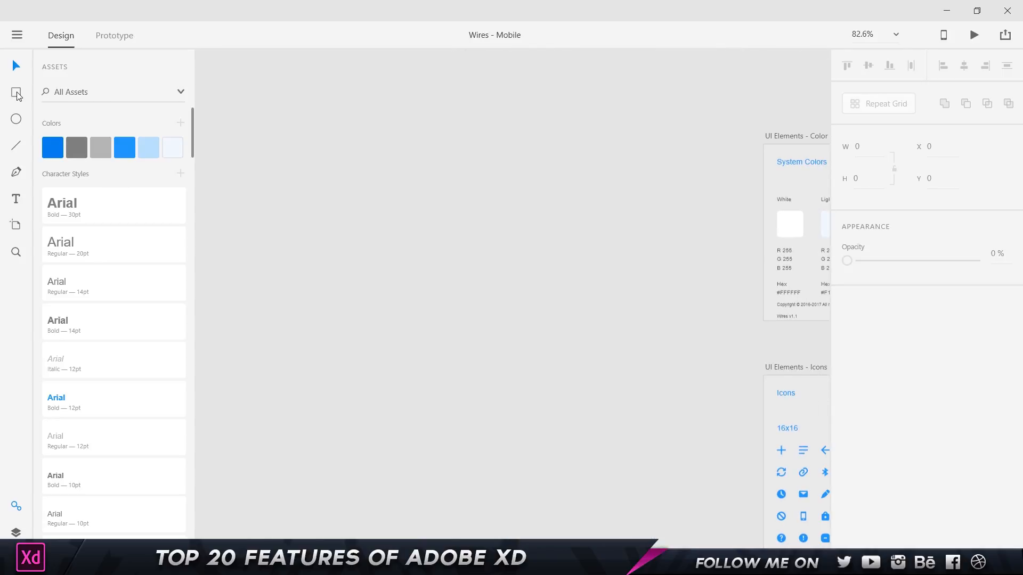
left_click_drag(288, 133, 358, 185)
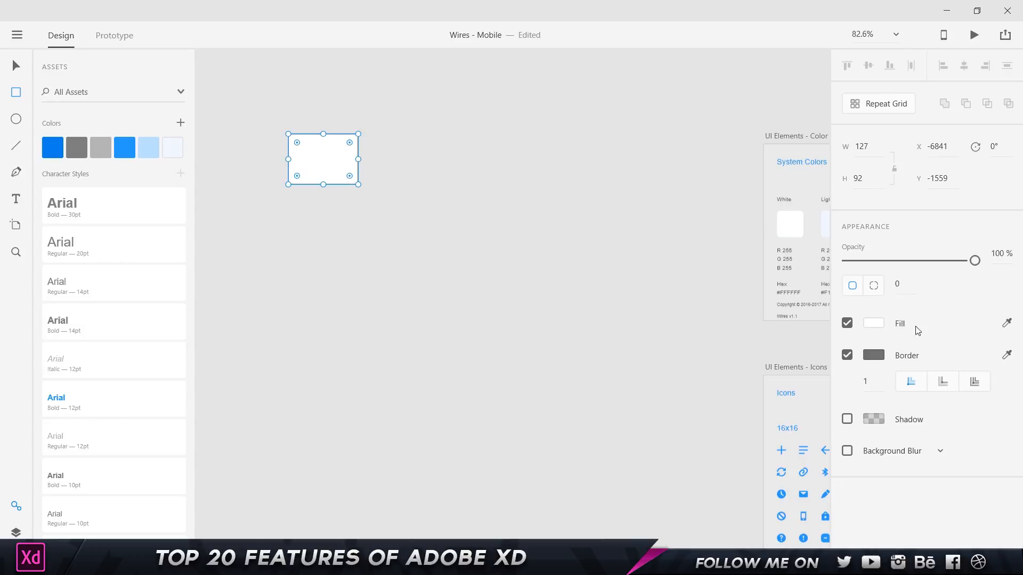
left_click(874, 323)
left_click_drag(748, 299, 776, 247)
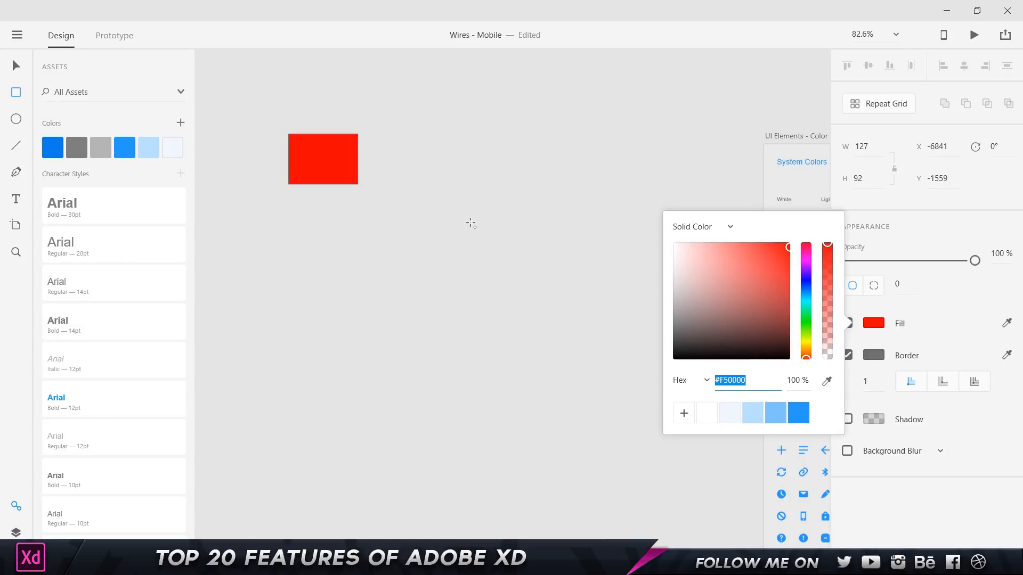
left_click(340, 163)
key("v")
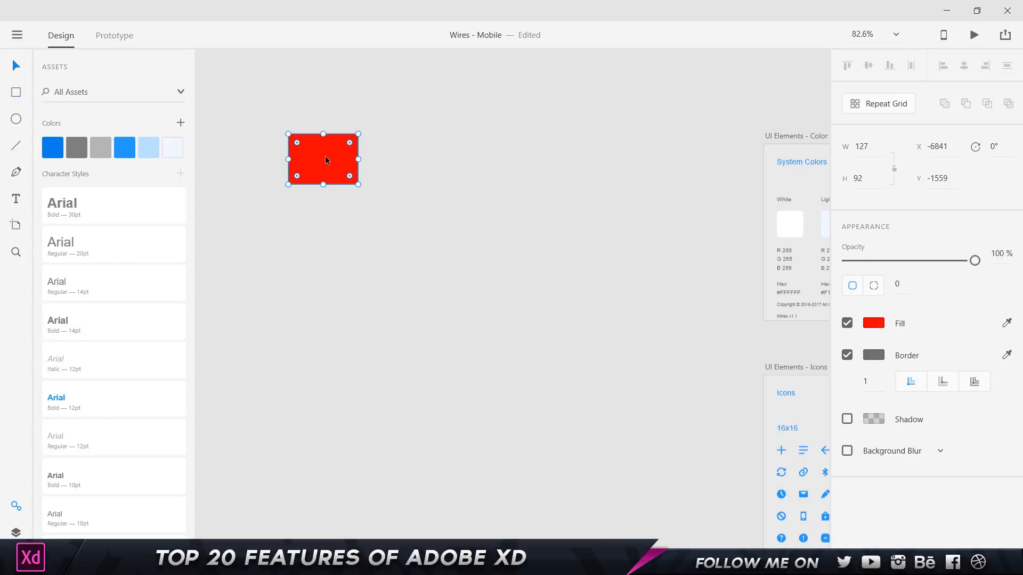
left_click(181, 125)
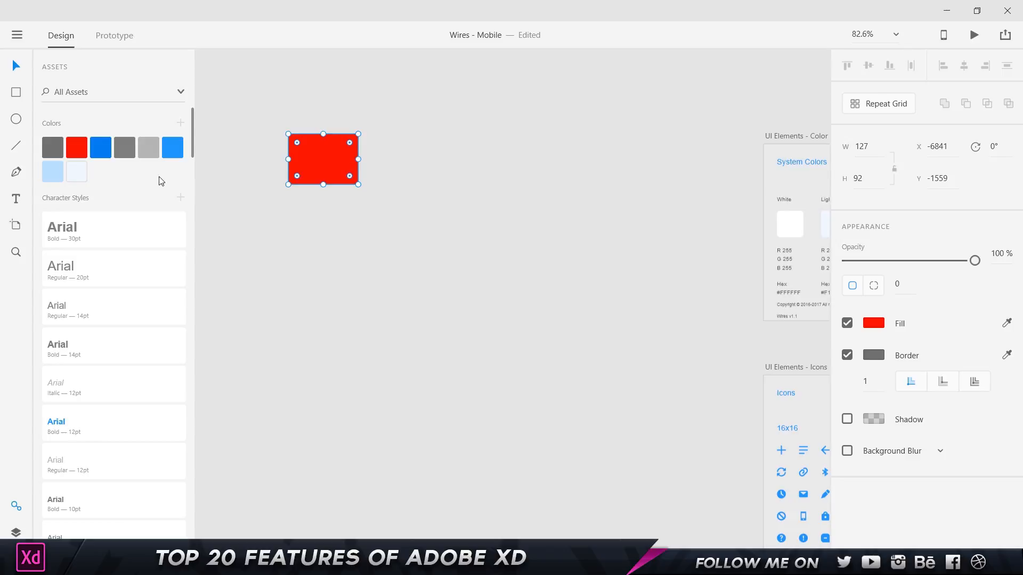
Apply the blue swatch to the rectangle, delete it, and pan to the Typography artboards.
left_click(105, 155)
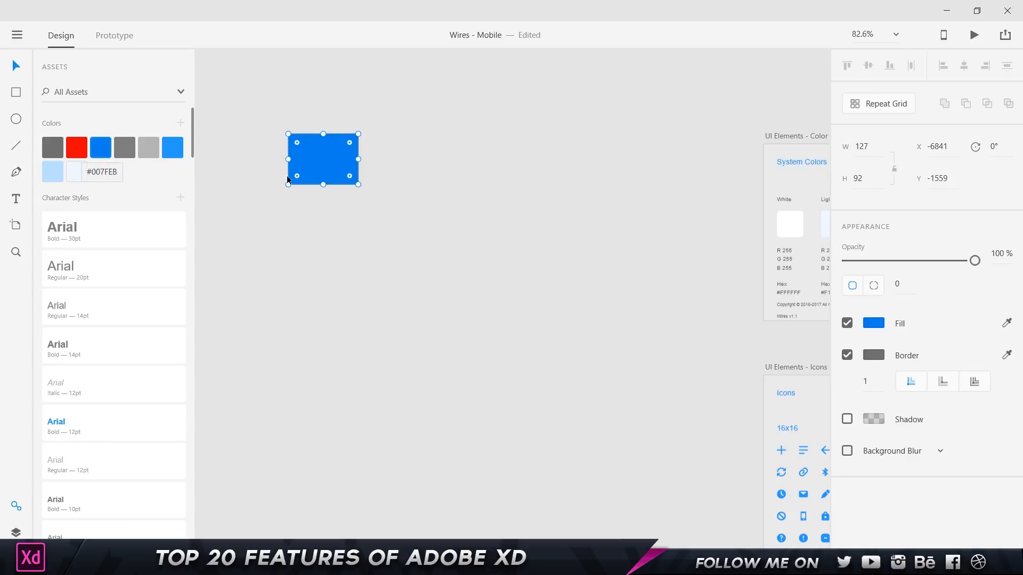
left_click(407, 114)
left_click(330, 166)
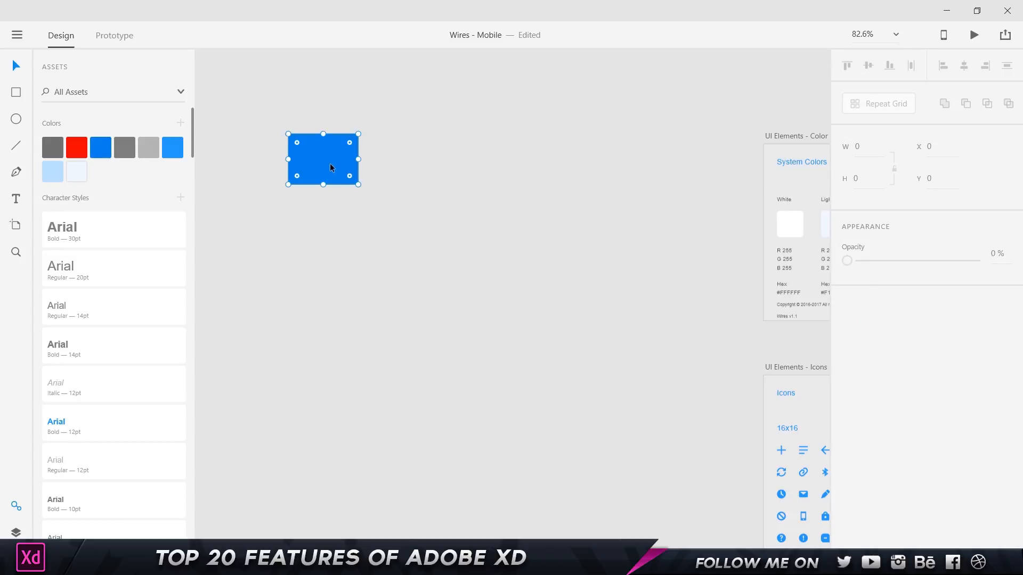
key("Delete")
left_click_drag(721, 170, 427, 178)
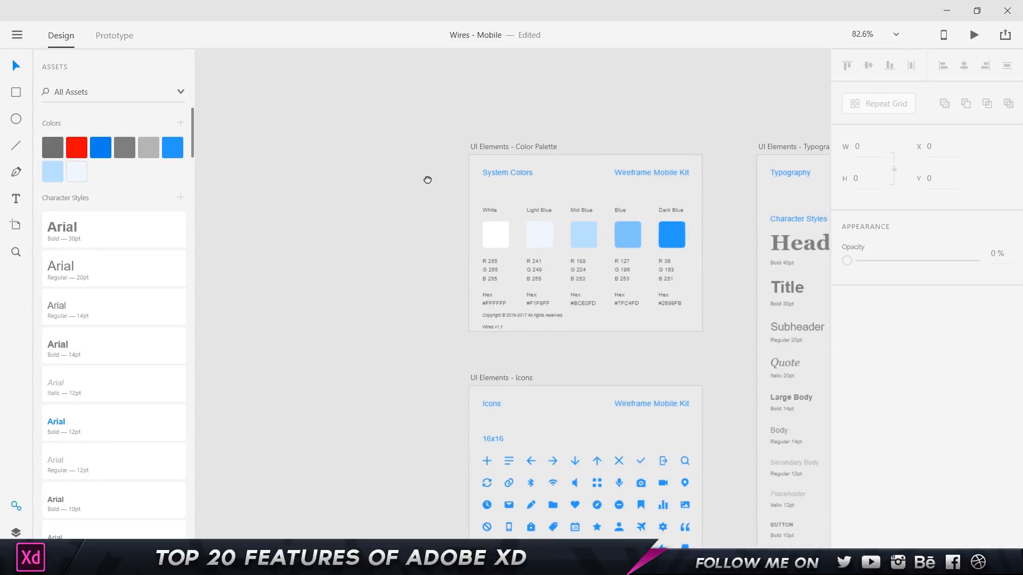
left_click_drag(769, 160, 461, 149)
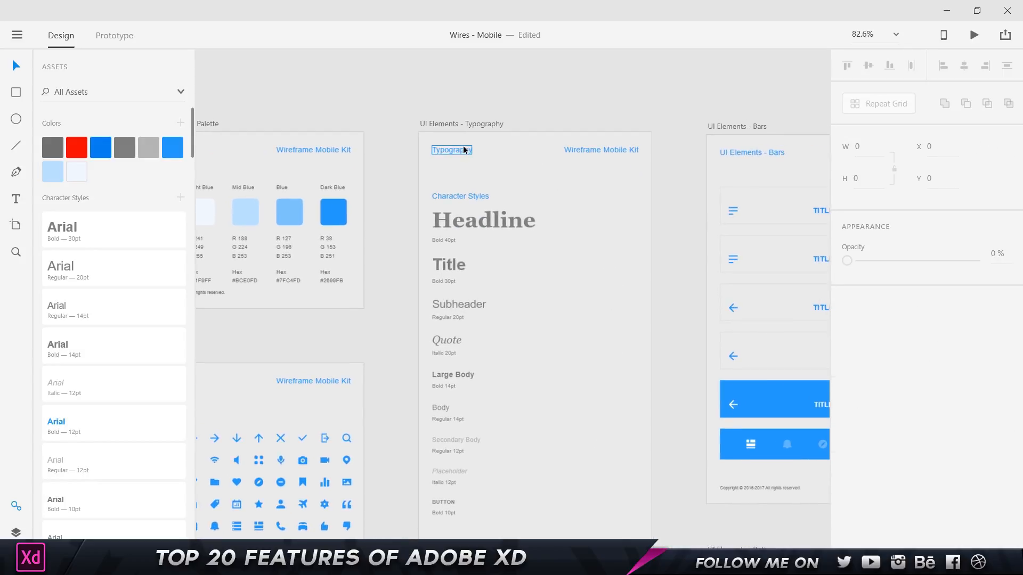
Edit the shared blue #2699FB document colour to magenta #FB26ED across all artboards.
left_click(461, 149)
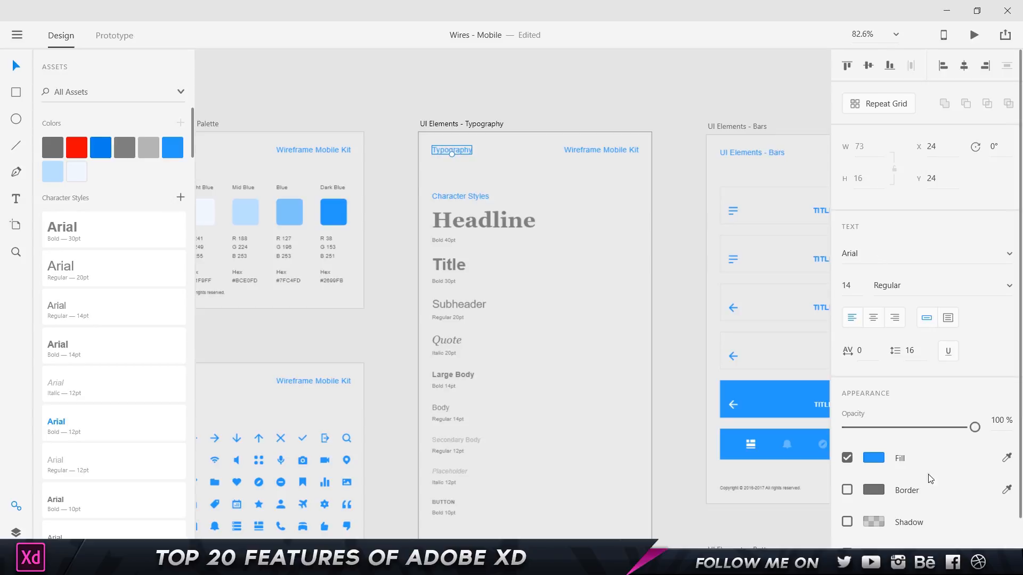
left_click(879, 458)
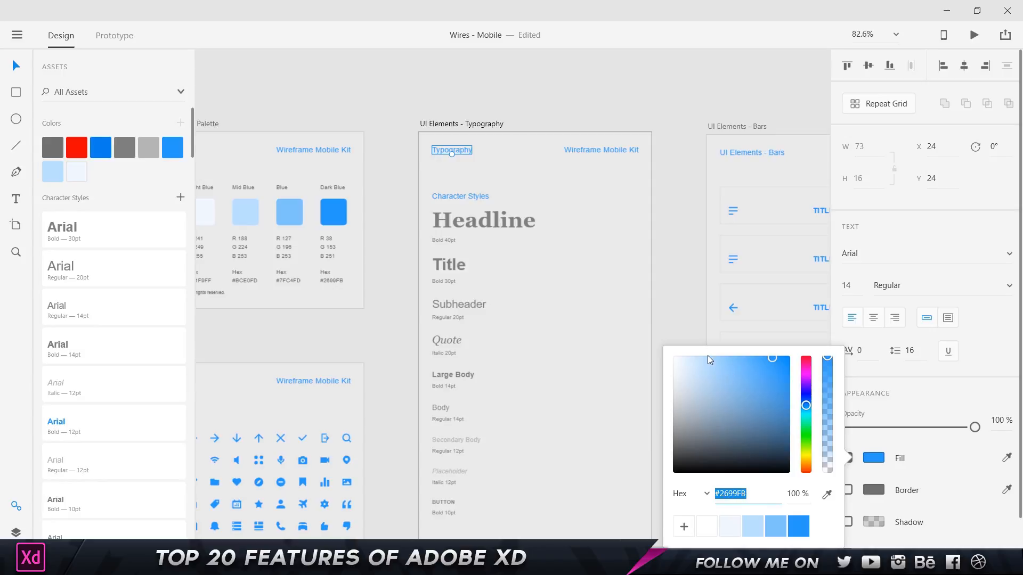
left_click(171, 145)
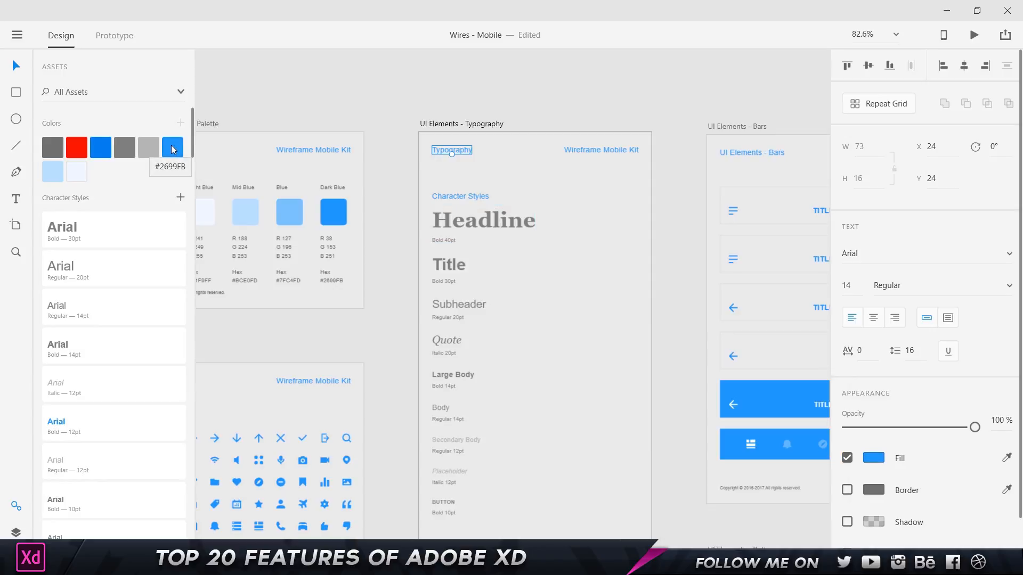
right_click(171, 145)
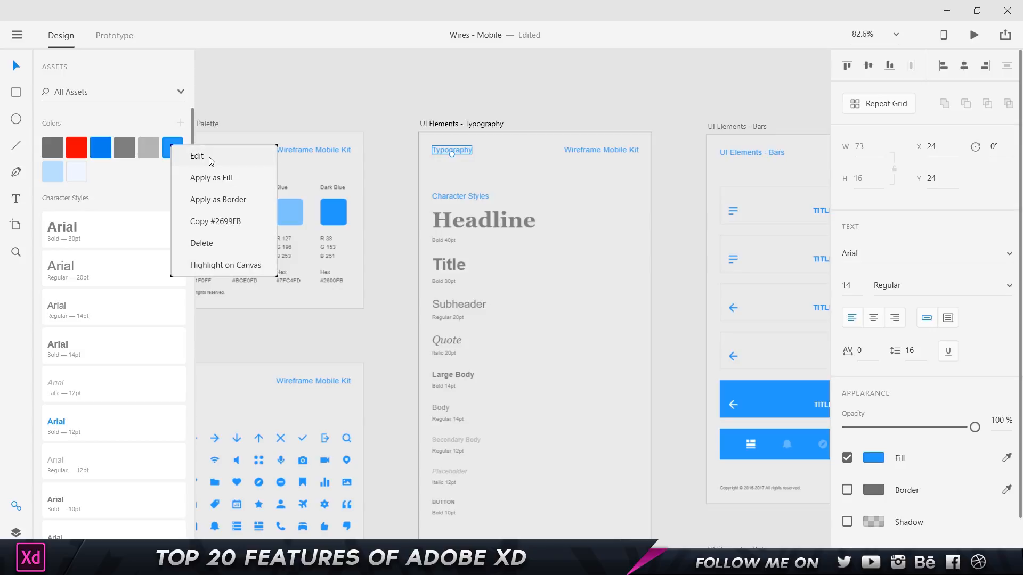
left_click(197, 156)
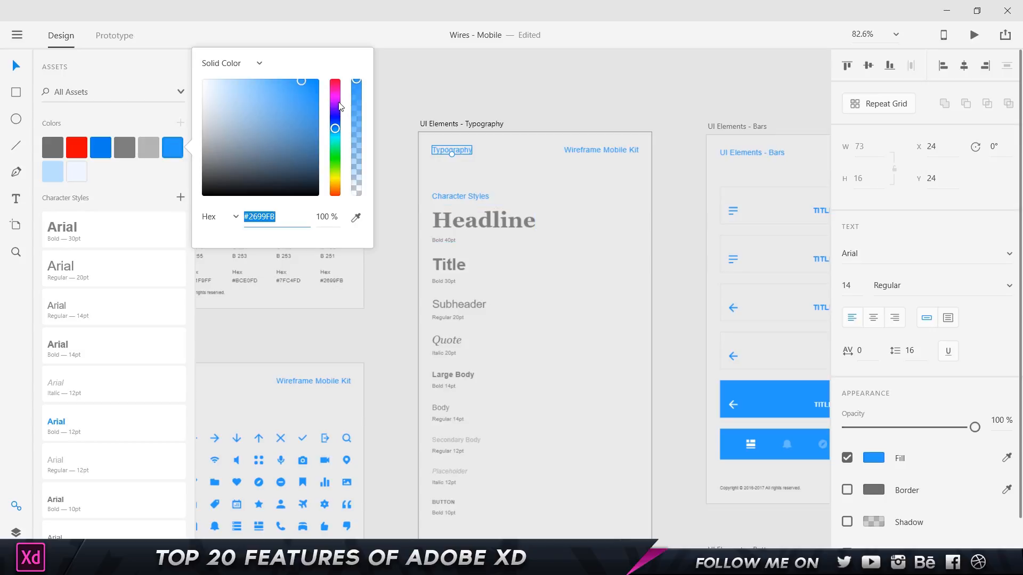
left_click_drag(339, 107, 335, 97)
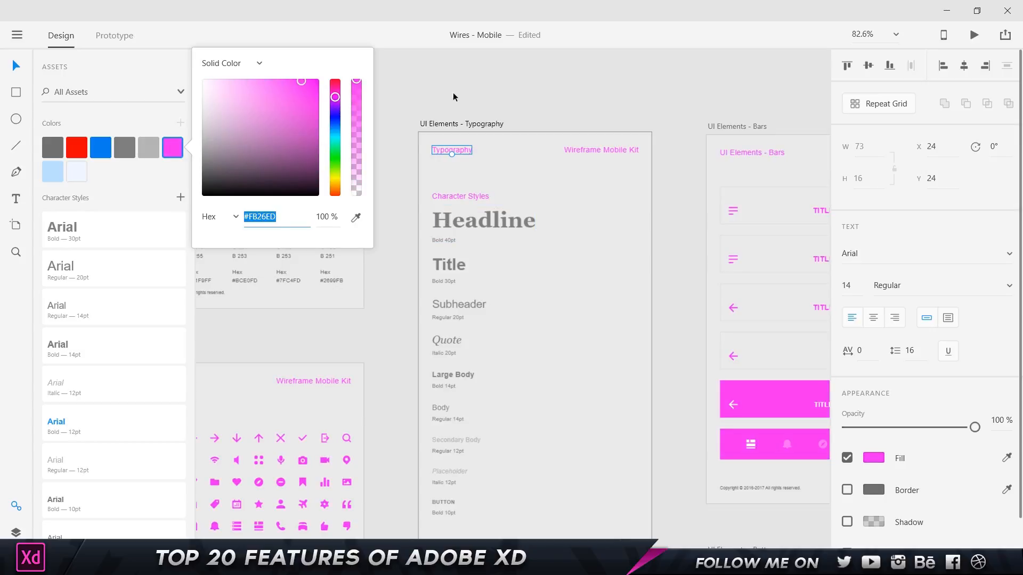
left_click(543, 103)
Zoom out to about 4.6% so every artboard group from UI Elements to Charts is visible.
scroll(604, 189, "down", 2)
left_click_drag(604, 190, 267, 124)
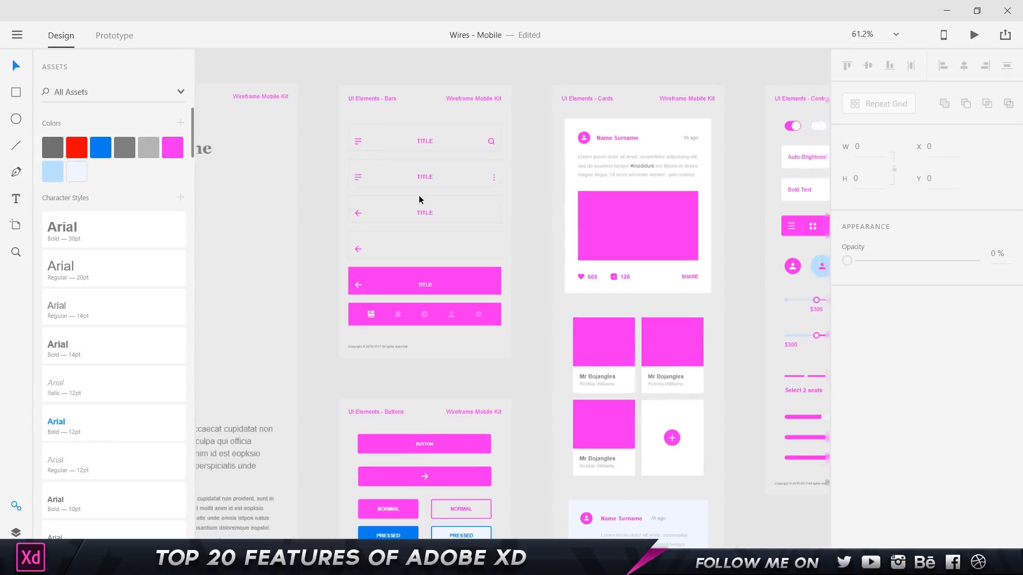
scroll(419, 195, "down", 5)
left_click_drag(539, 256, 392, 187)
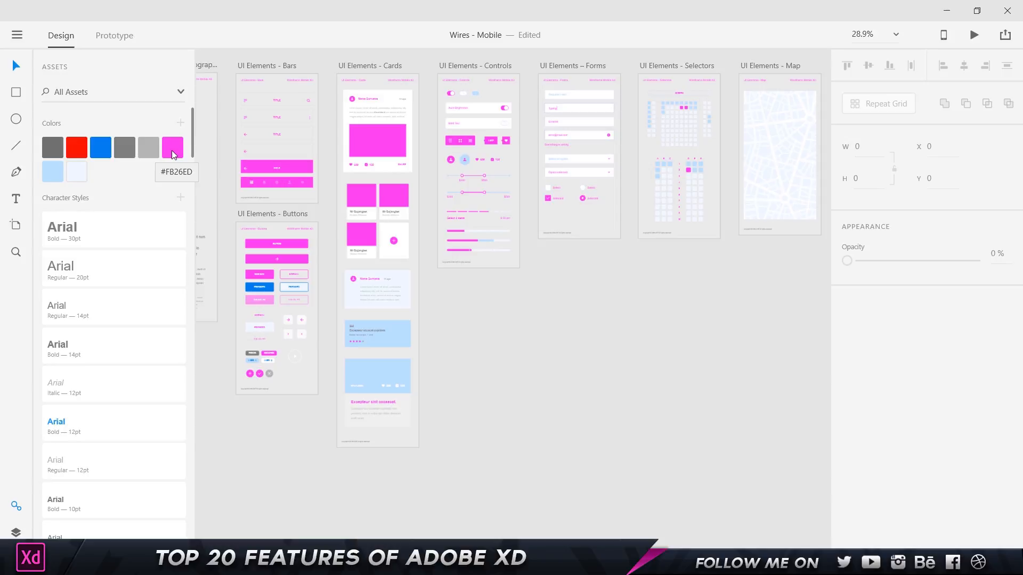
left_click_drag(540, 169, 428, 239)
scroll(428, 239, "down", 10)
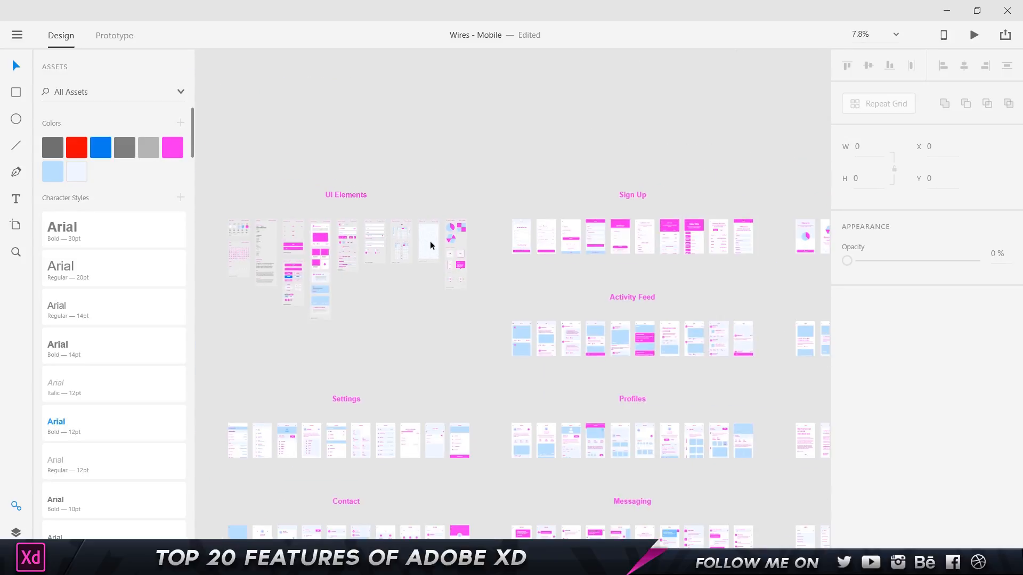
left_click_drag(520, 360, 488, 213)
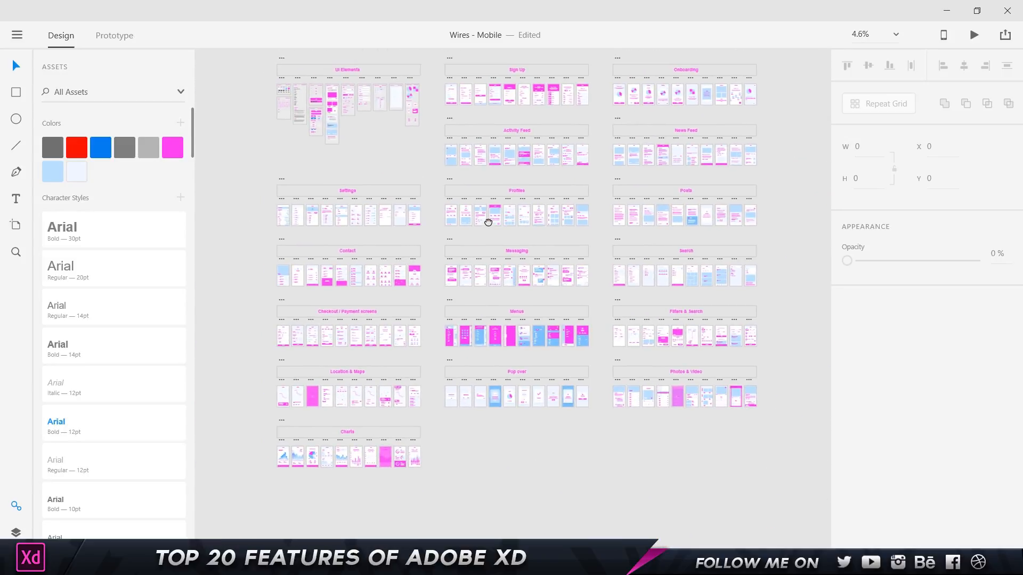
Try recolouring the shared pink swatch to green #42FB26, then undo the change.
right_click(169, 147)
left_click(200, 151)
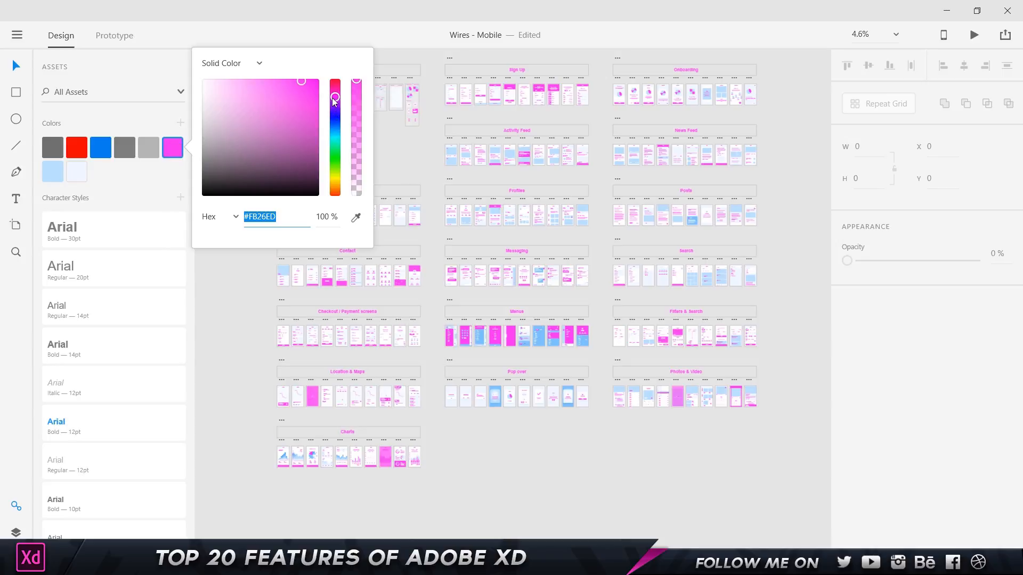
left_click_drag(333, 104, 337, 160)
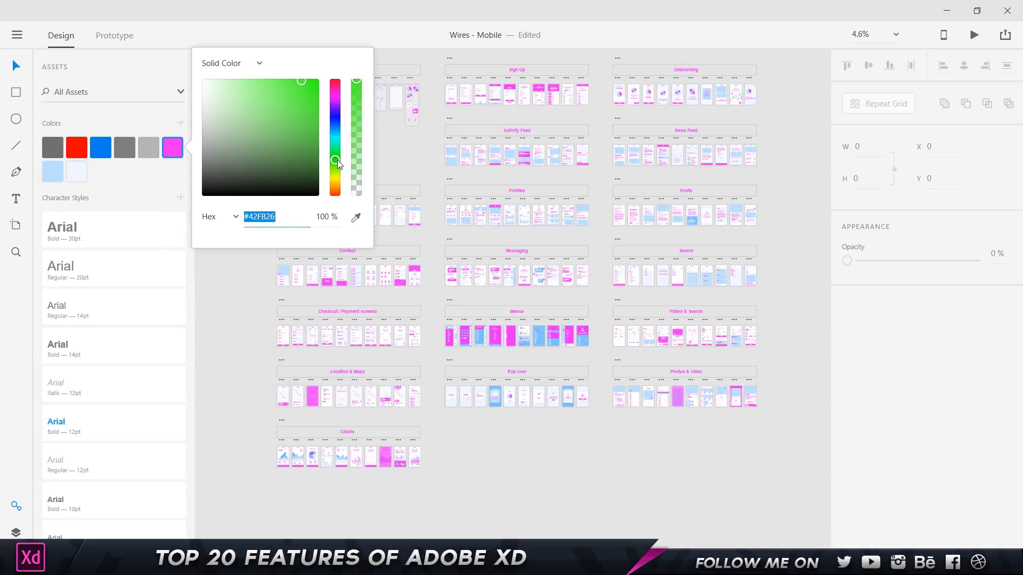
left_click(419, 157)
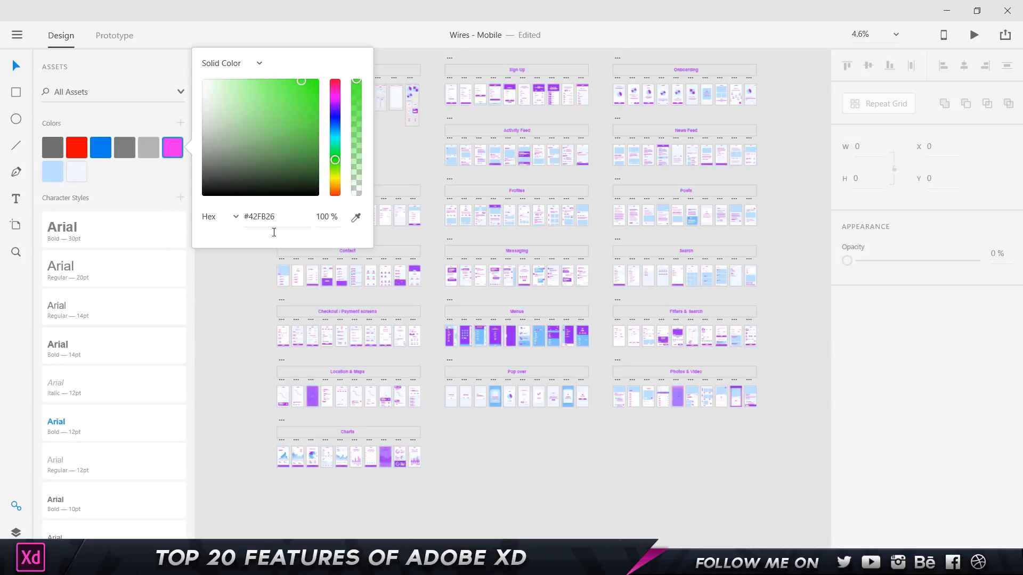
left_click(229, 260)
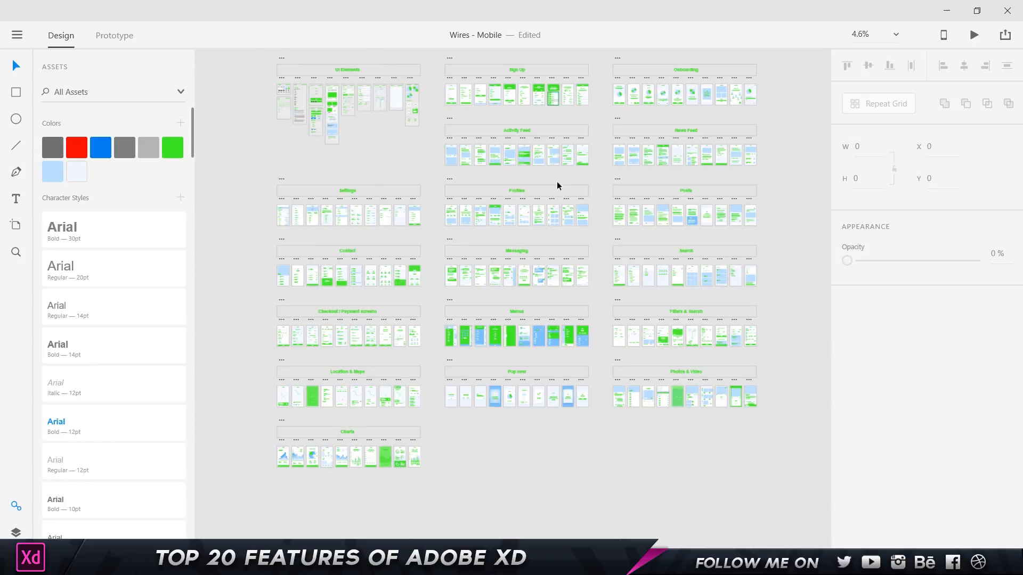
key("ctrl+z")
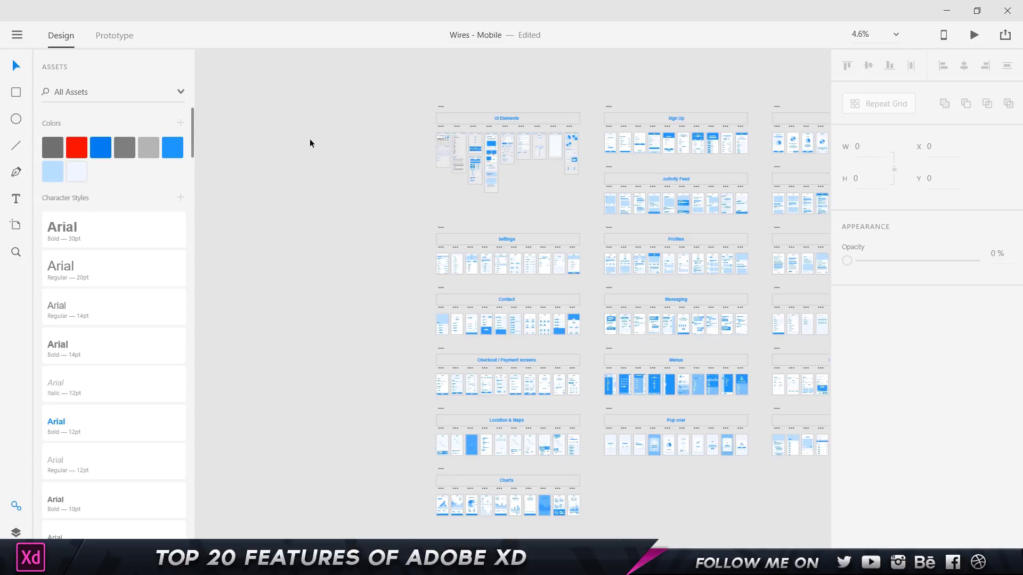
Highlight every element using blue #2699FB on canvas and zoom into the Settings artboards.
mouse_move(269, 137)
left_mouse_down()
mouse_move(359, 142)
mouse_move(258, 153)
left_mouse_up()
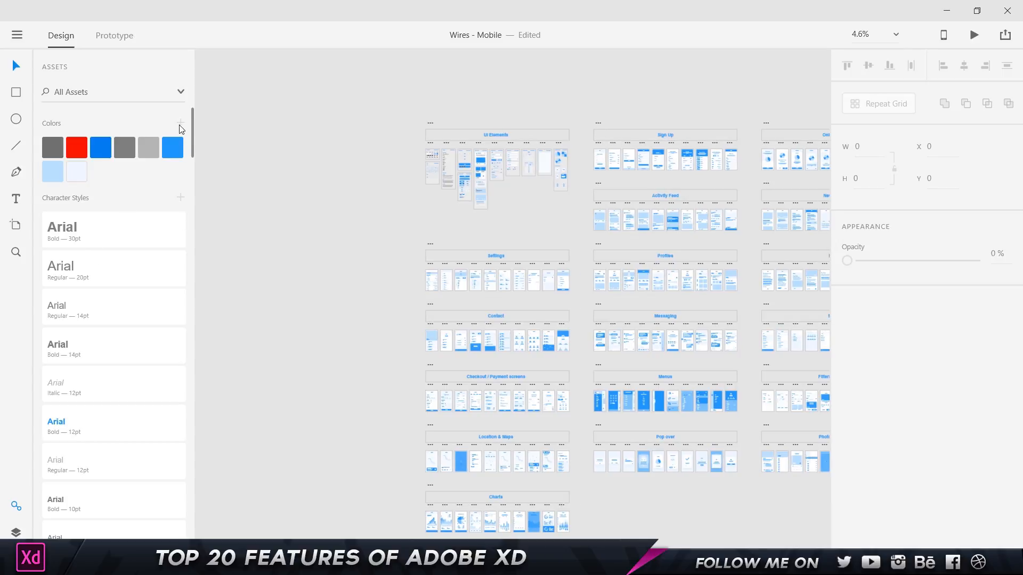
right_click(174, 146)
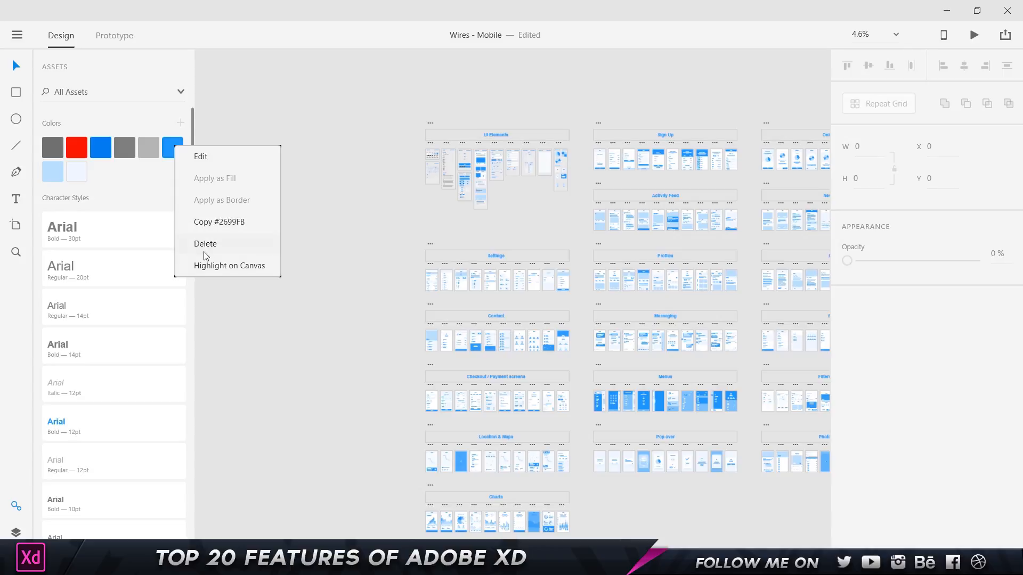
left_click(263, 271)
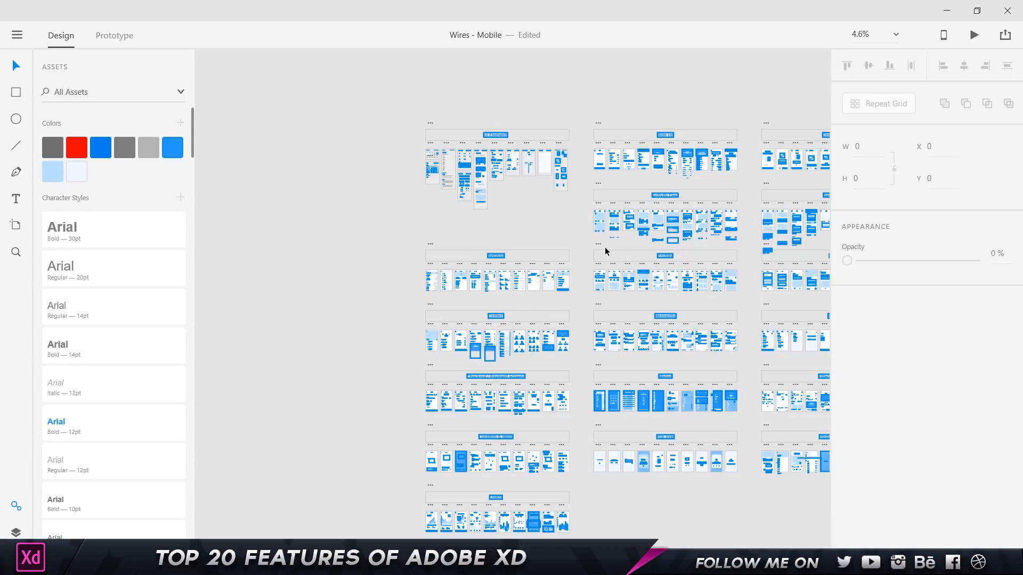
left_click_drag(599, 245, 461, 212)
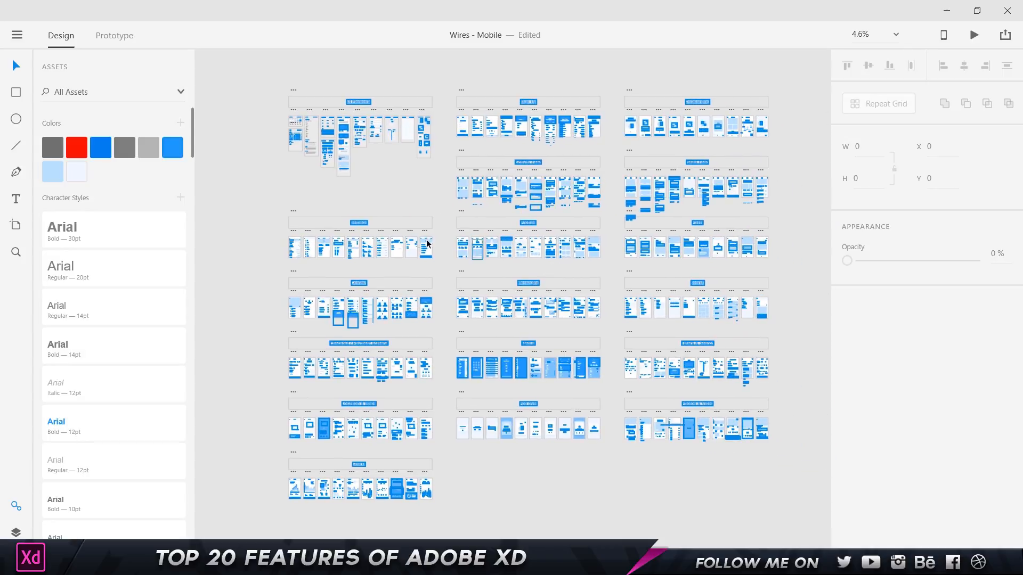
scroll(346, 222, "up", 5)
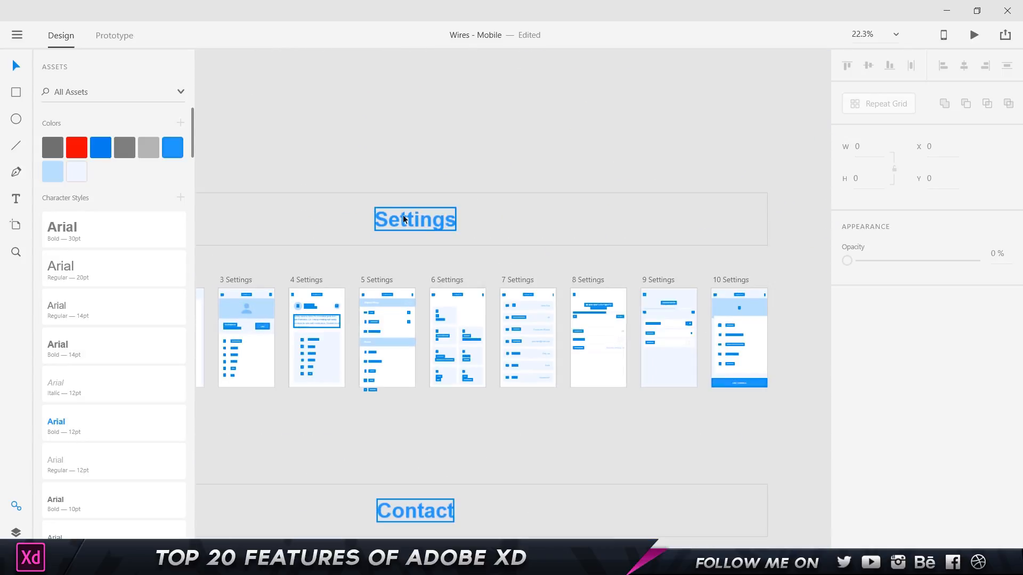
right_click(170, 147)
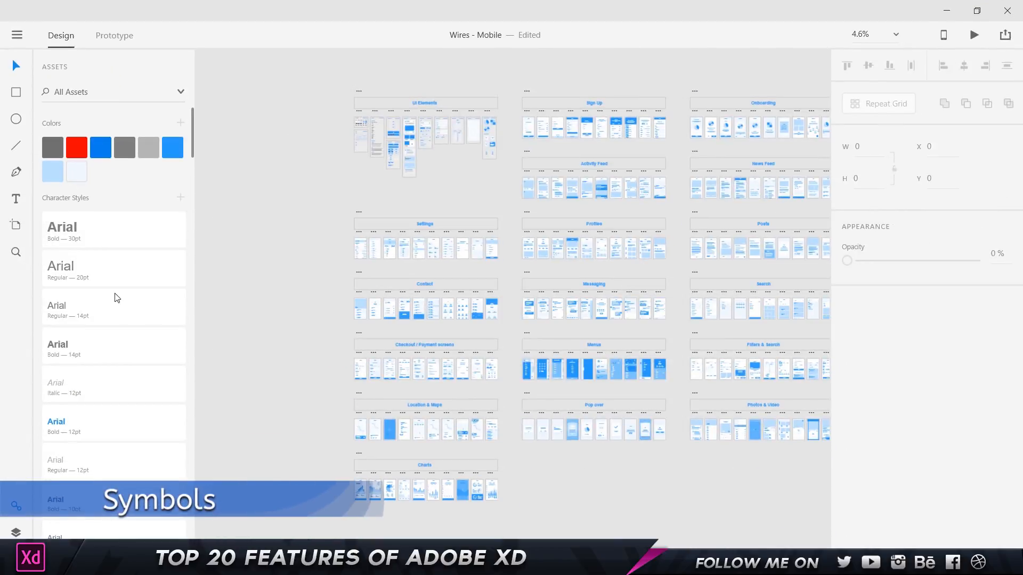
scroll(117, 304, "down", 10)
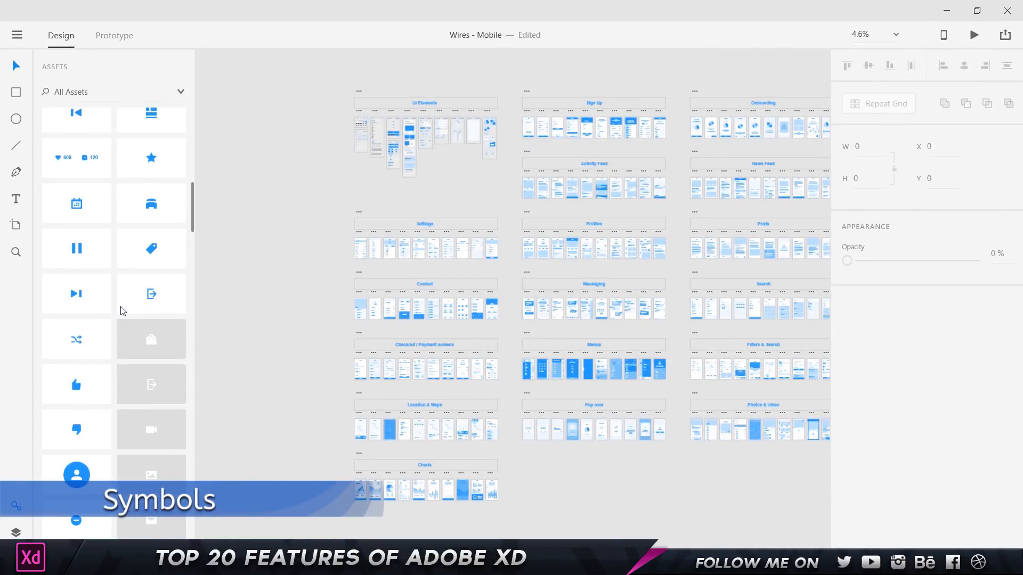
Draw a 642 × 642 circle left of the artboards with a red #FF0000 fill.
scroll(121, 312, "up", 4)
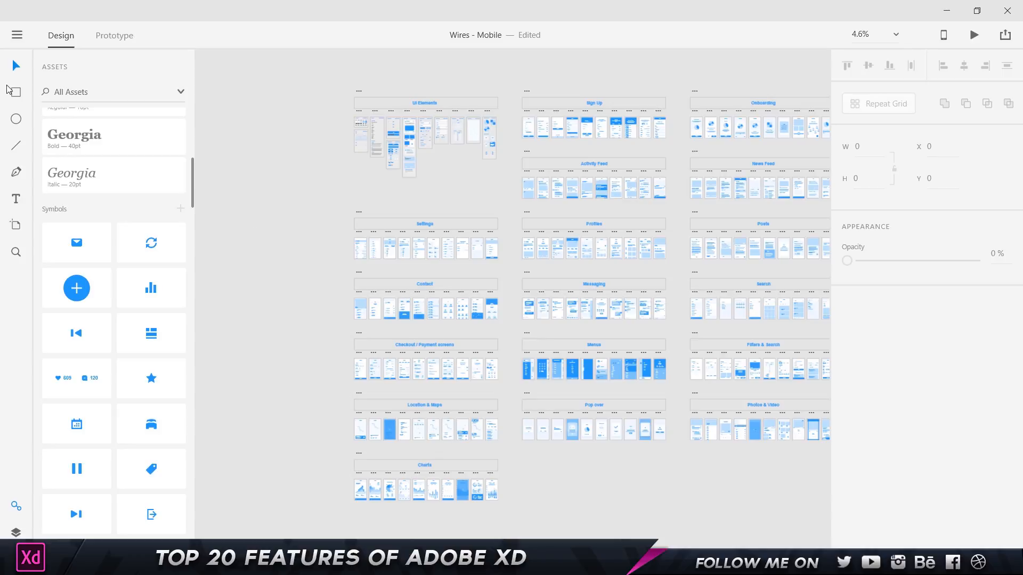
left_click(19, 119)
left_click_drag(255, 145, 277, 163)
key("v")
left_click(266, 127)
left_click(265, 152)
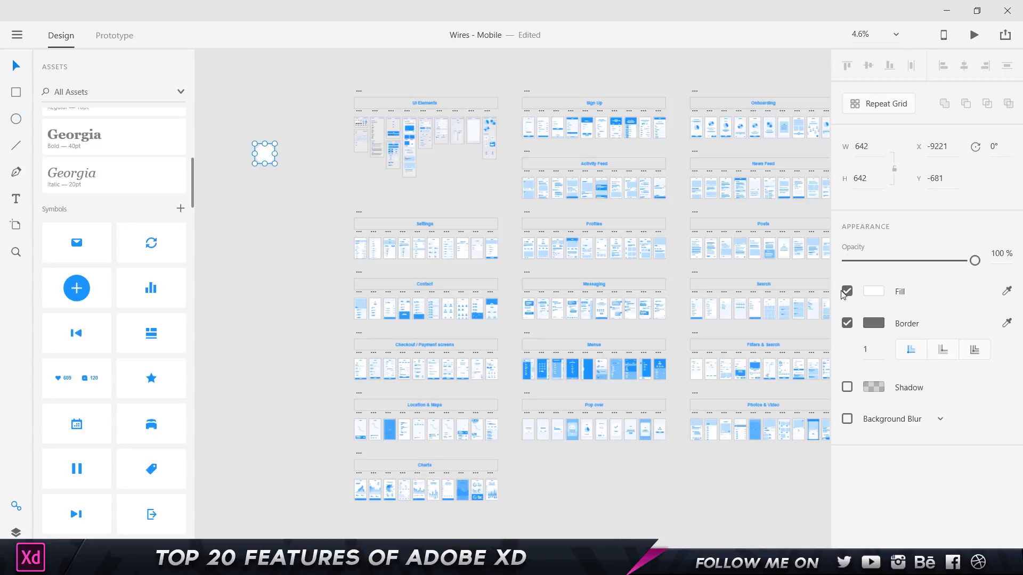
left_click(873, 291)
left_click(789, 212)
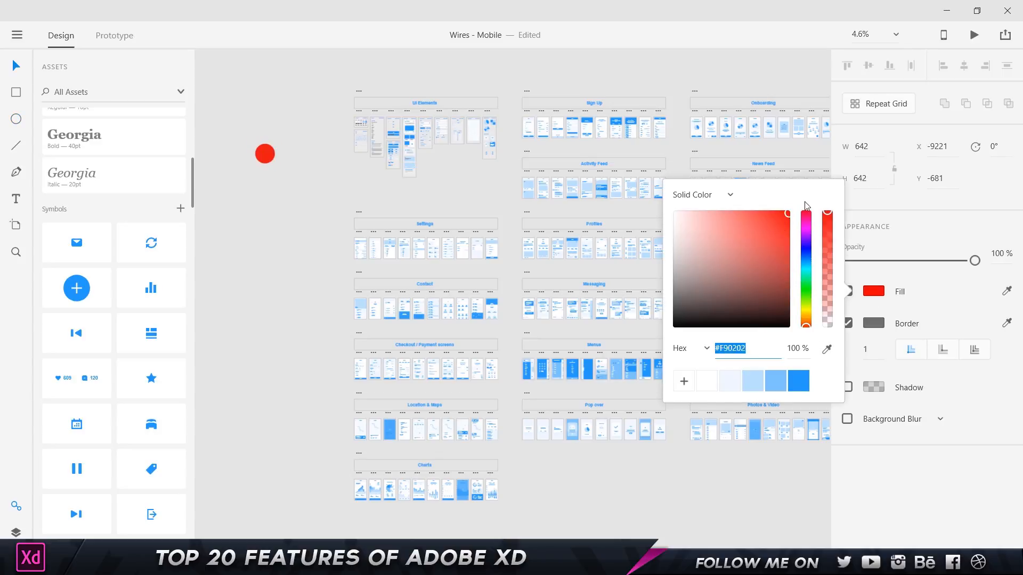
Give the red circle a black border of width 29.
left_click(310, 130)
scroll(225, 126, "up", 5)
left_click(393, 241)
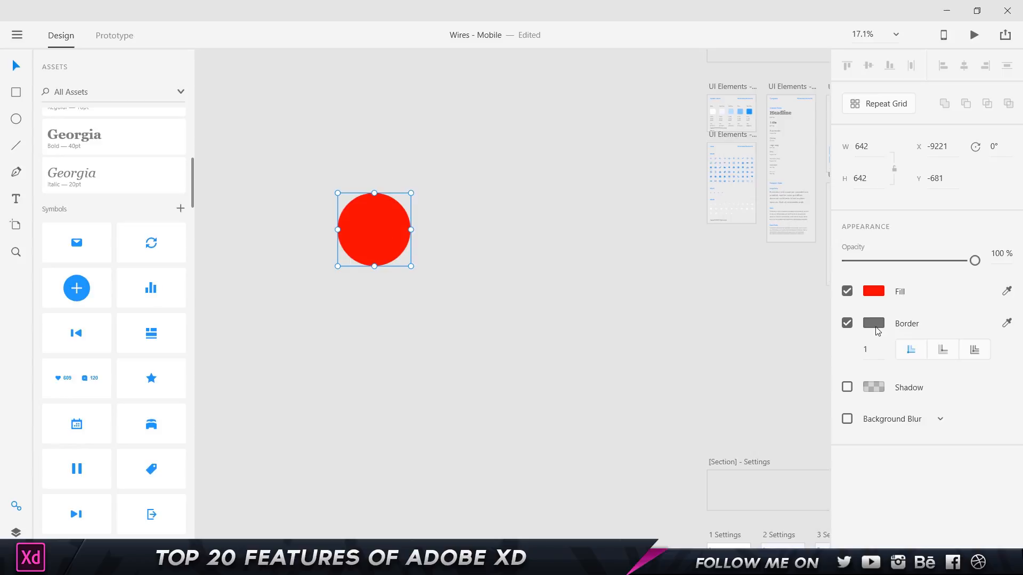
left_click(877, 328)
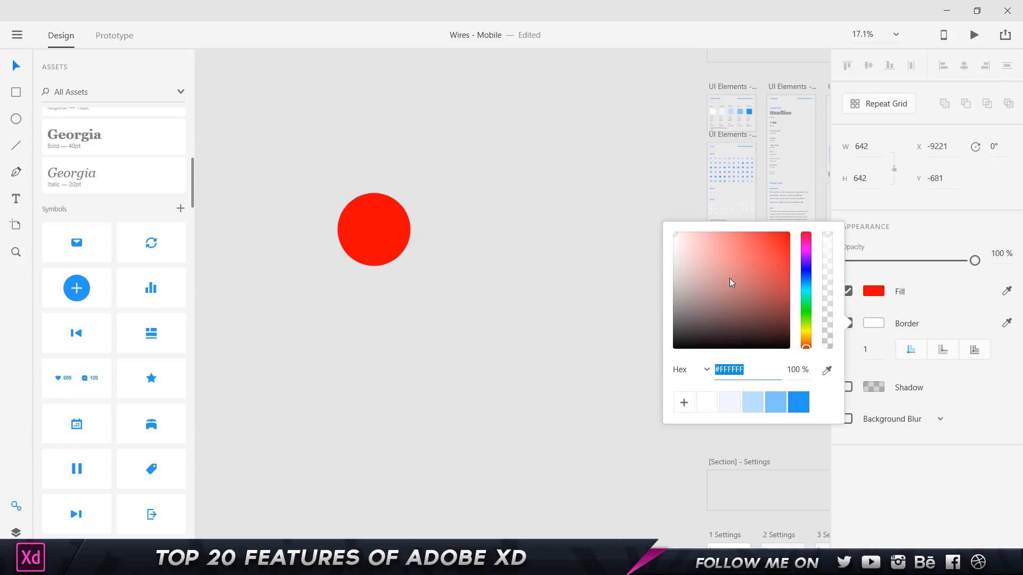
left_click(698, 148)
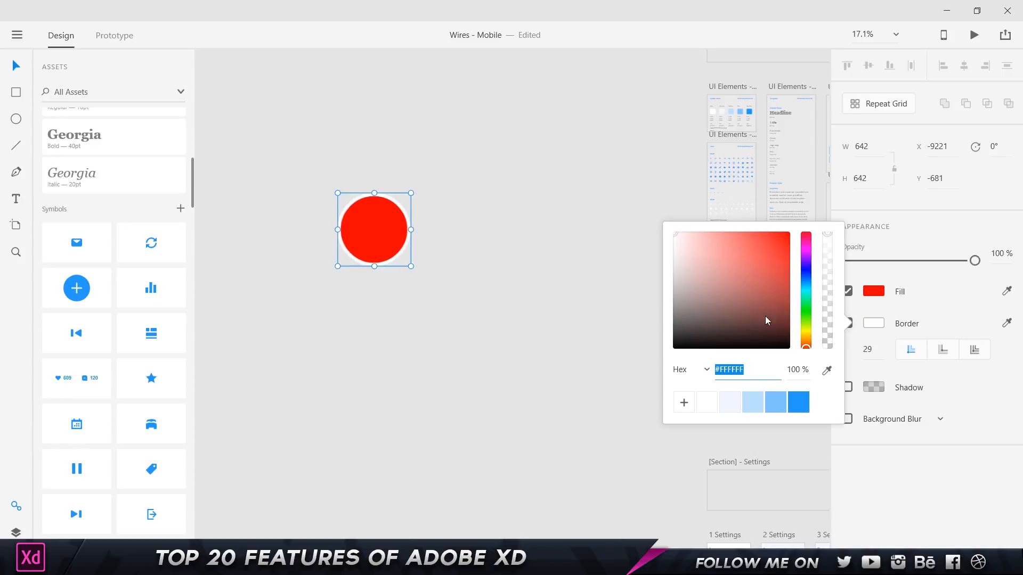
left_click(767, 320)
left_click(523, 366)
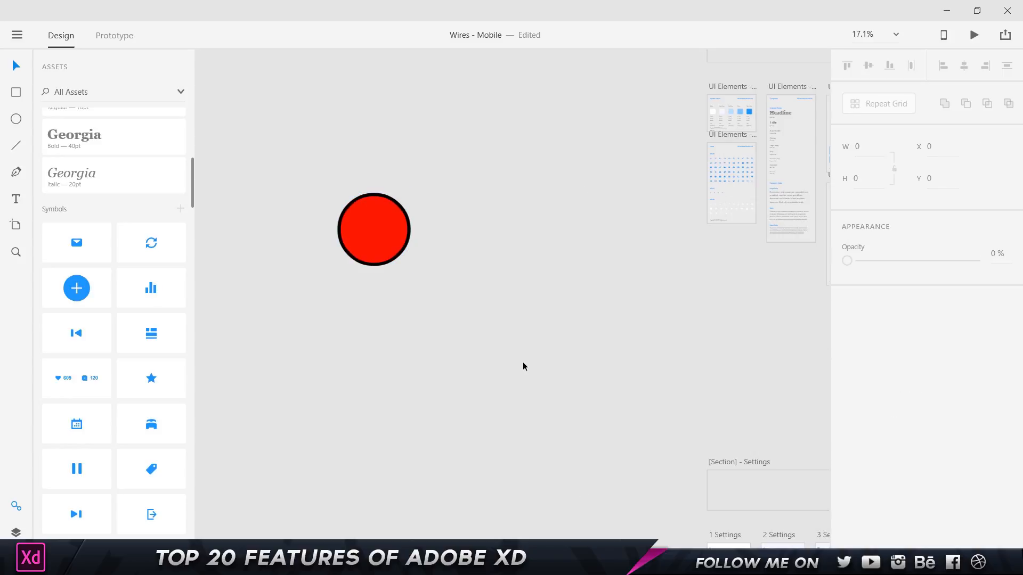
Duplicate the circle to its right and reselect the original.
left_click(375, 235)
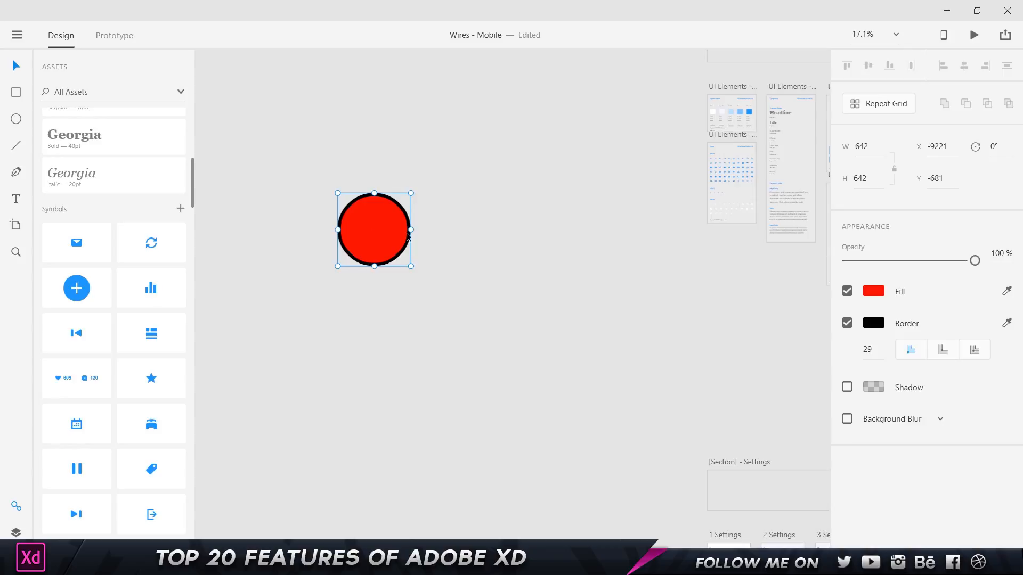
left_click_drag(378, 236, 505, 240)
left_click(494, 358)
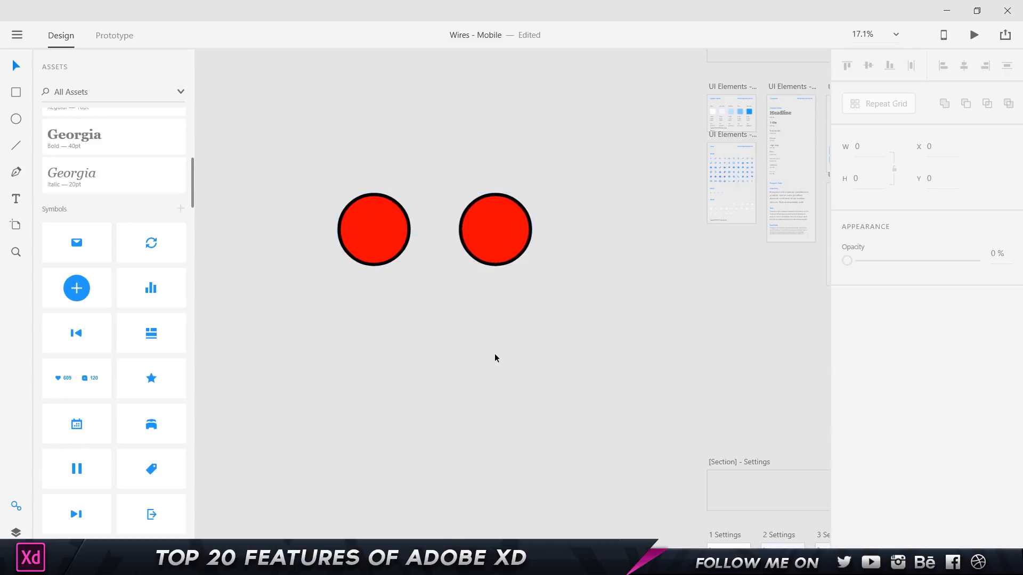
left_click(372, 239)
Save the red circle as a symbol, delete the plain copy, and place a symbol instance instead.
left_click(181, 209)
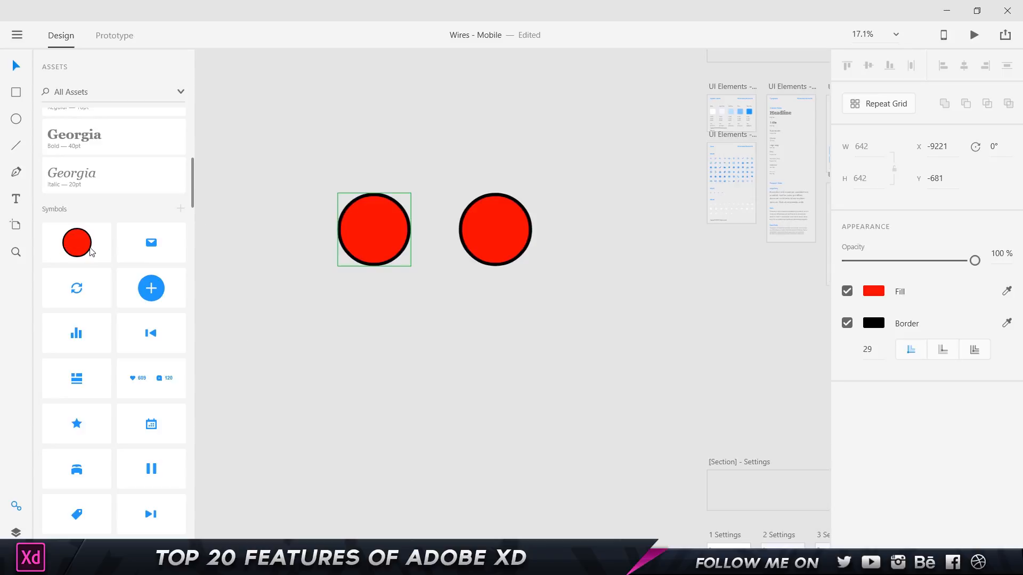
left_click(91, 251)
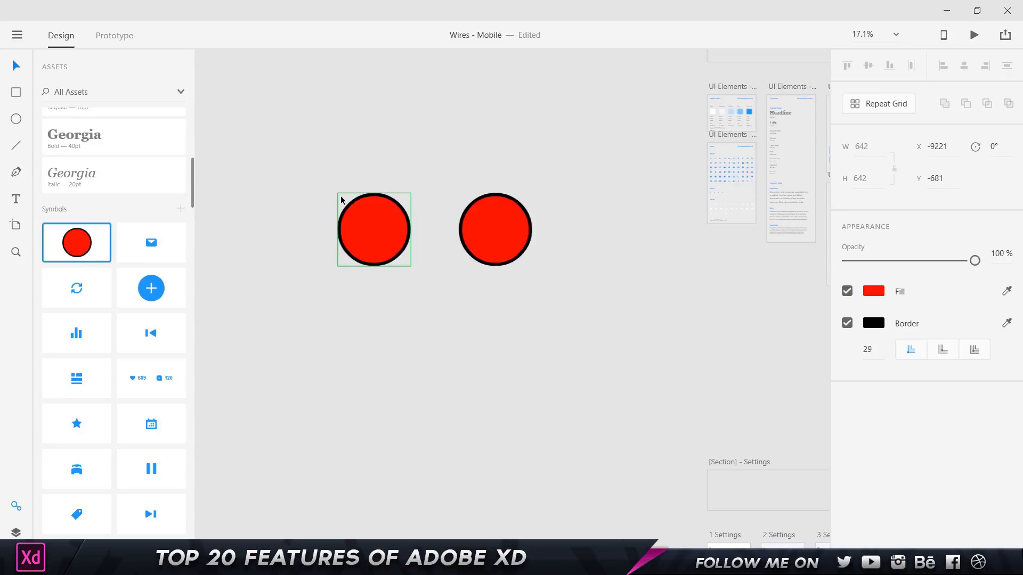
left_click(524, 243)
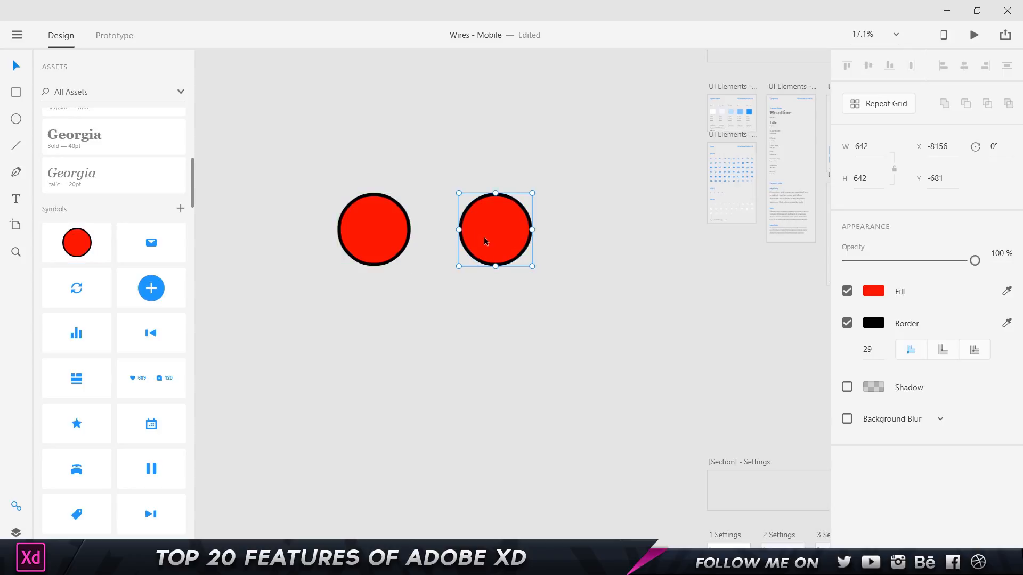
left_click(376, 226)
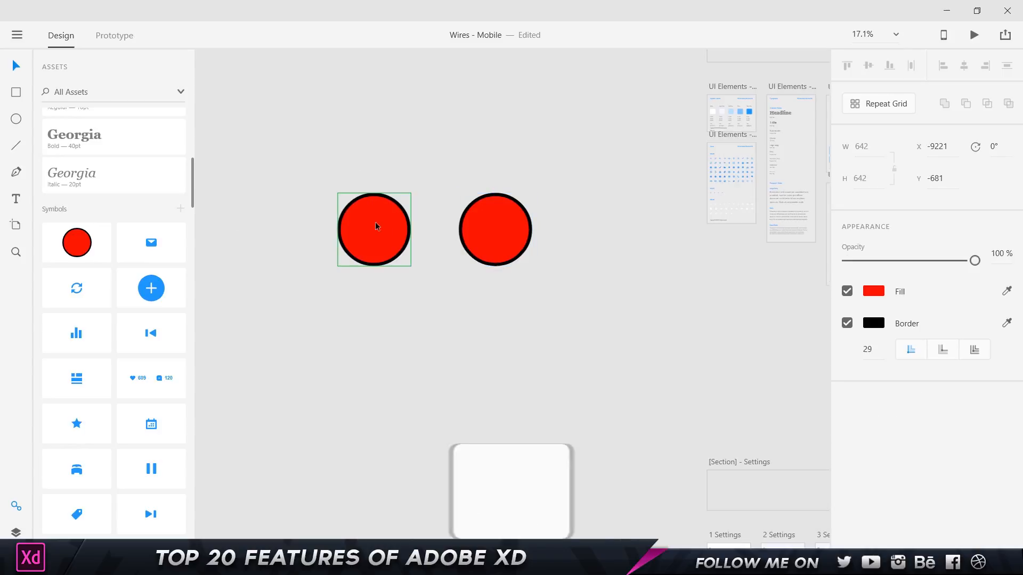
left_click(502, 215)
key("Delete")
left_click_drag(84, 242, 488, 233)
Change the circle symbol's fill to blue #0000FF so both instances update.
left_click(393, 224)
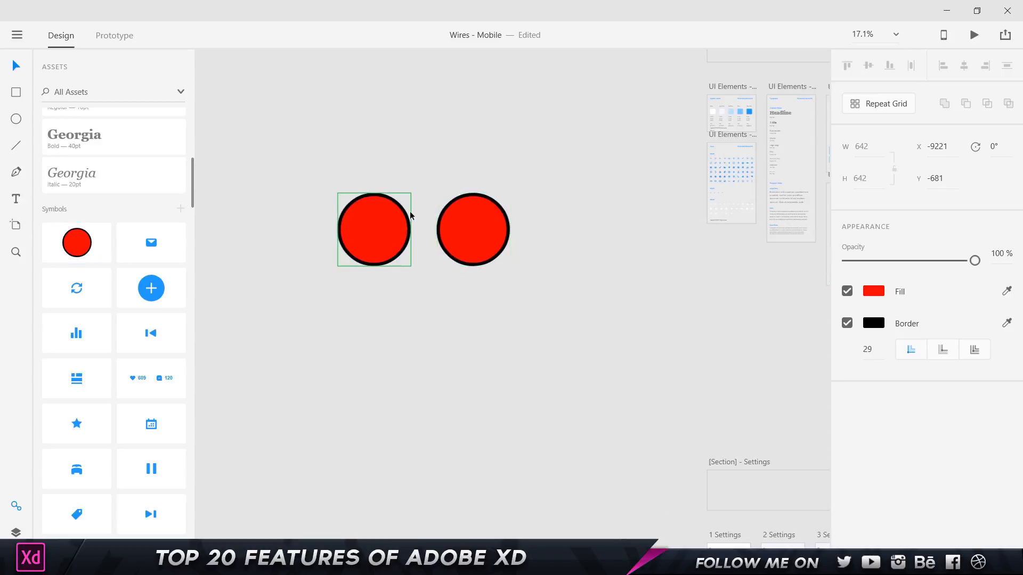
left_click(473, 215)
left_click(380, 229)
right_click(378, 229)
key("Escape")
left_click(879, 291)
left_click_drag(807, 273, 806, 251)
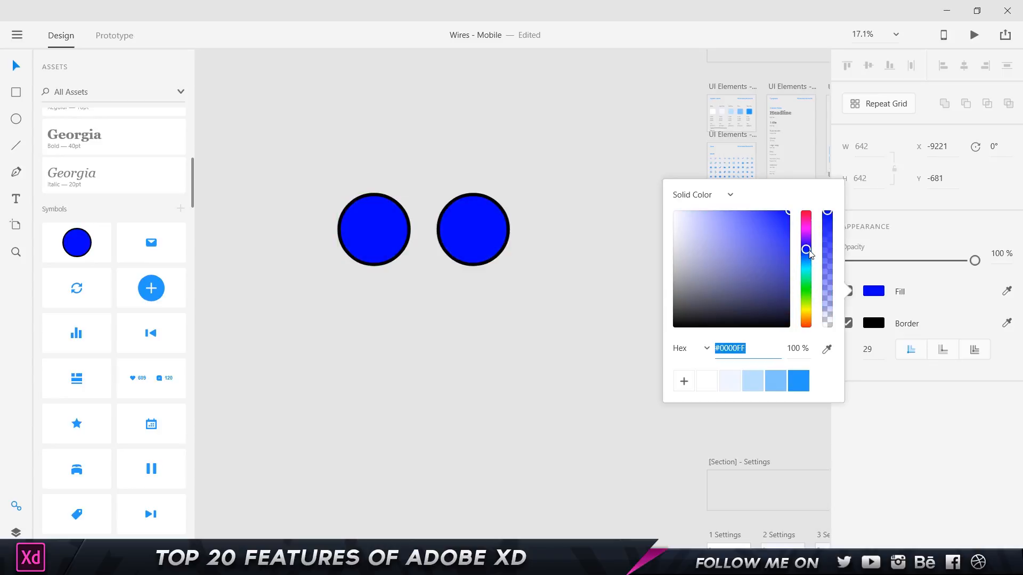
left_click(637, 255)
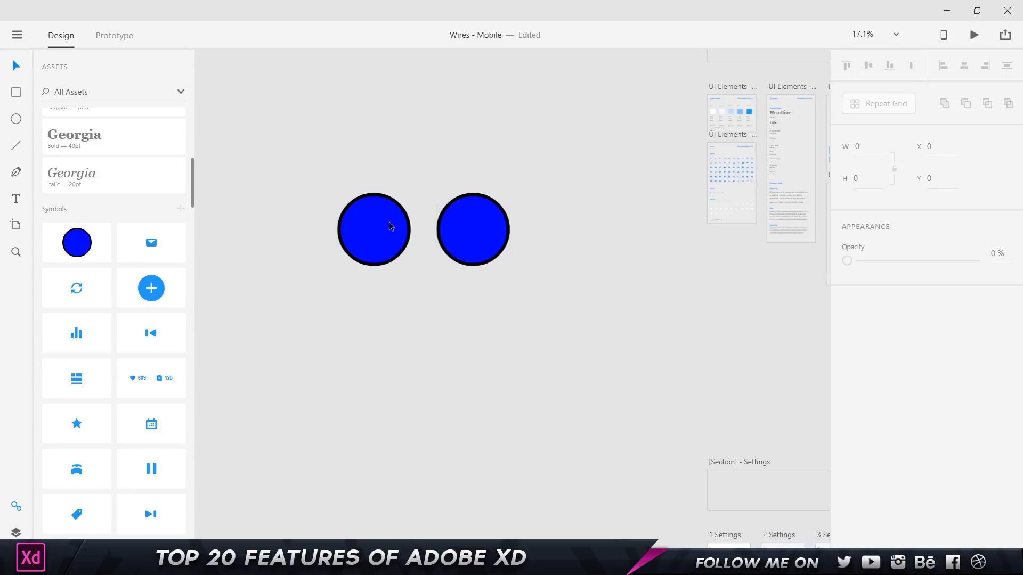
Marquee-select both blue circles and delete them.
left_click_drag(315, 160, 510, 266)
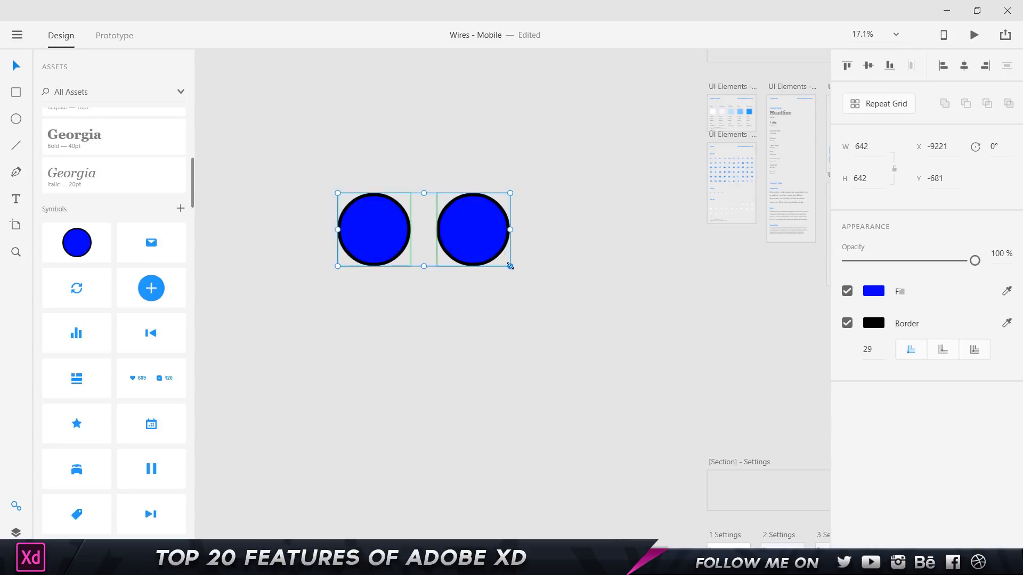
key("Delete")
left_click(13, 92)
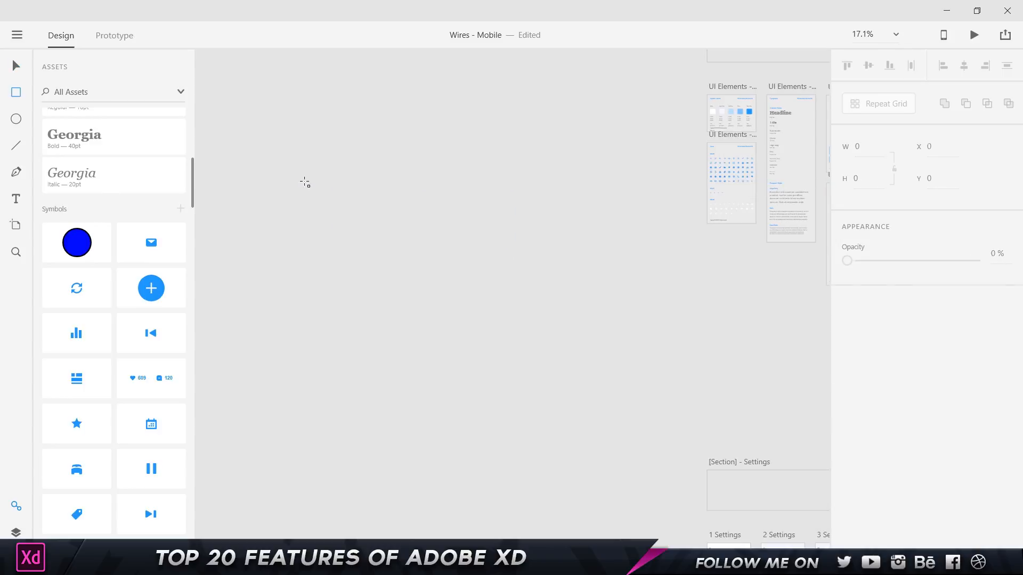
Draw a wide red rectangle and add ADOBE XD text on it.
left_click_drag(304, 178, 514, 224)
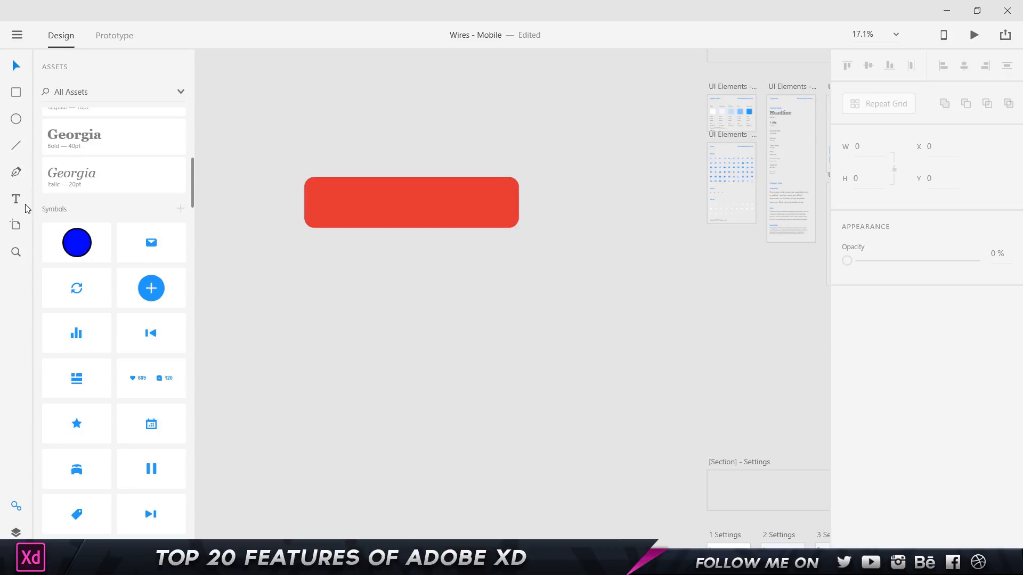
left_click(16, 198)
left_click(347, 201)
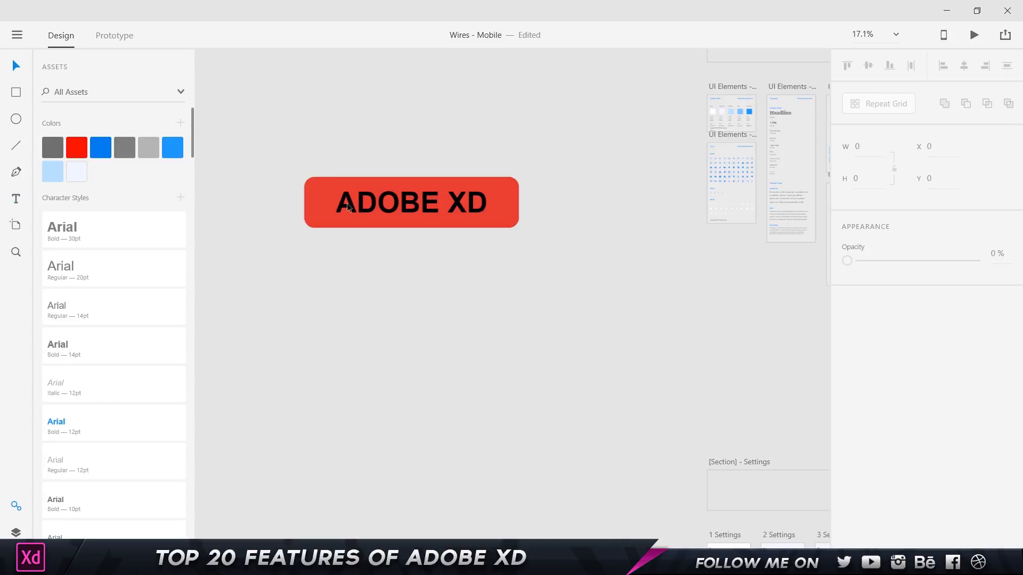
Group the rectangle with its text and make the ADOBE XD button a symbol.
left_click_drag(285, 120, 599, 278)
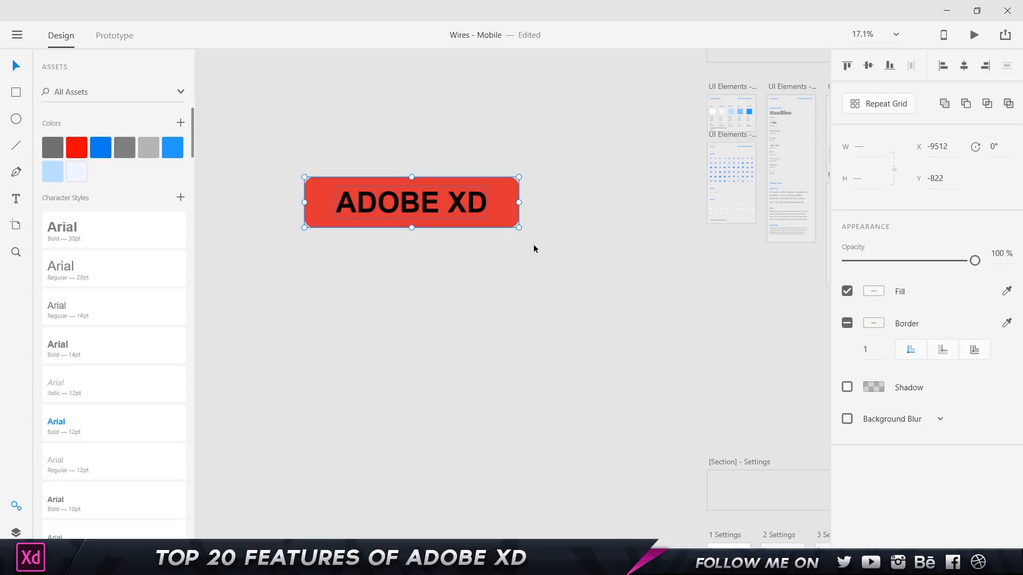
key("ctrl+g")
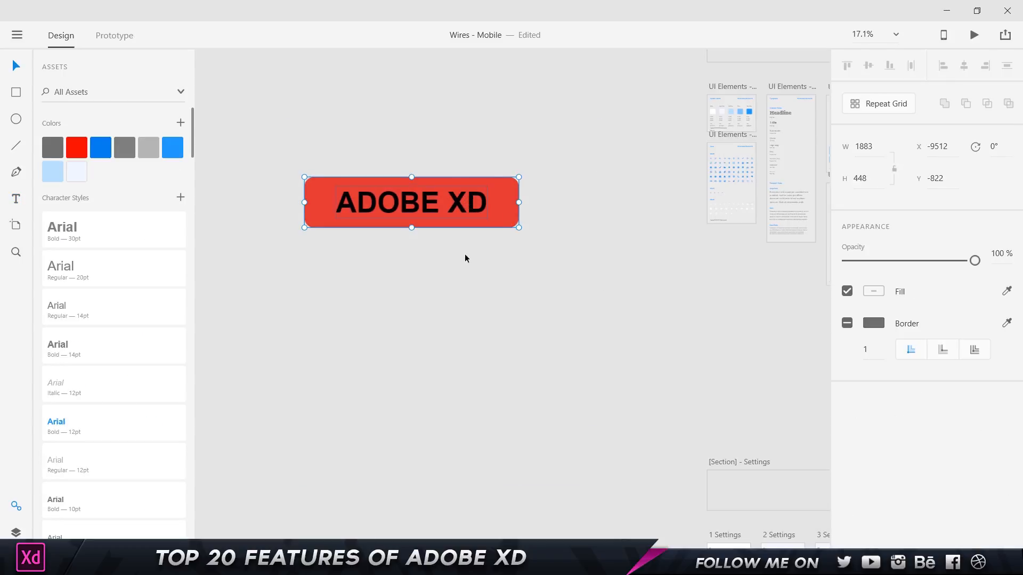
scroll(105, 242, "down", 12)
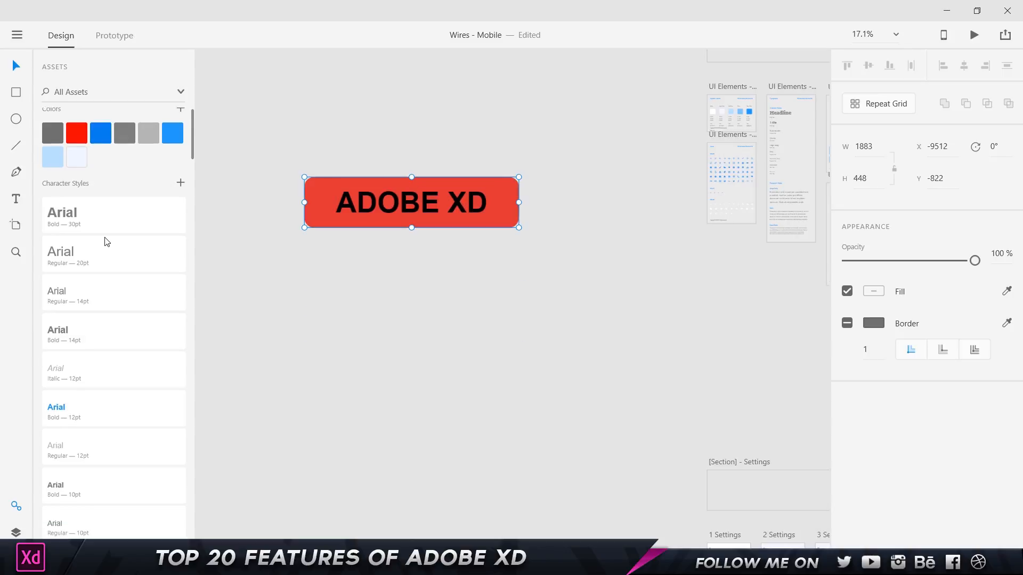
scroll(134, 196, "up", 8)
right_click(380, 210)
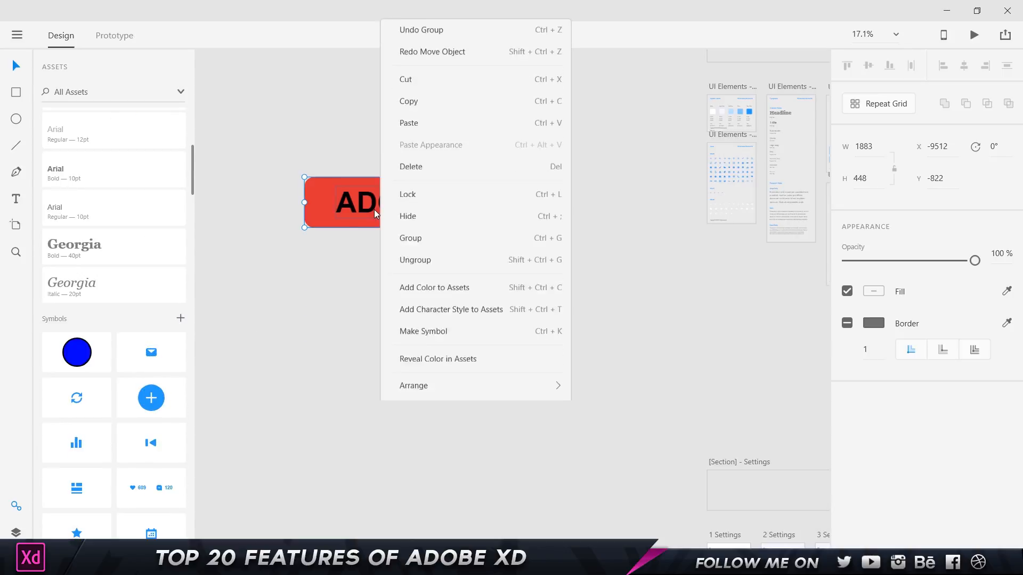
left_click(423, 313)
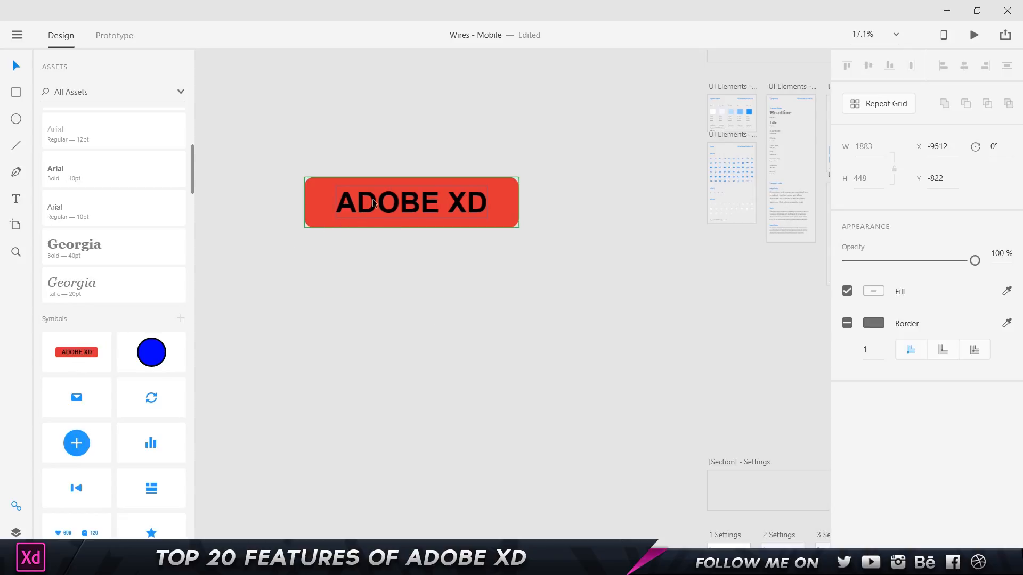
Copy the ADOBE XD button below the original and change the fill from red to magenta.
left_click_drag(375, 203, 382, 288)
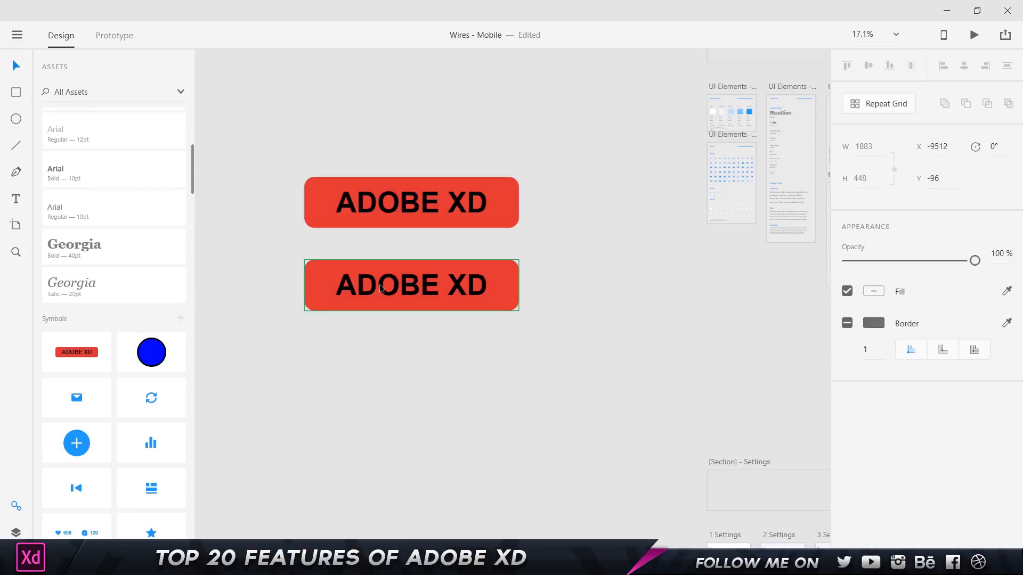
left_click(566, 230)
left_click(497, 196)
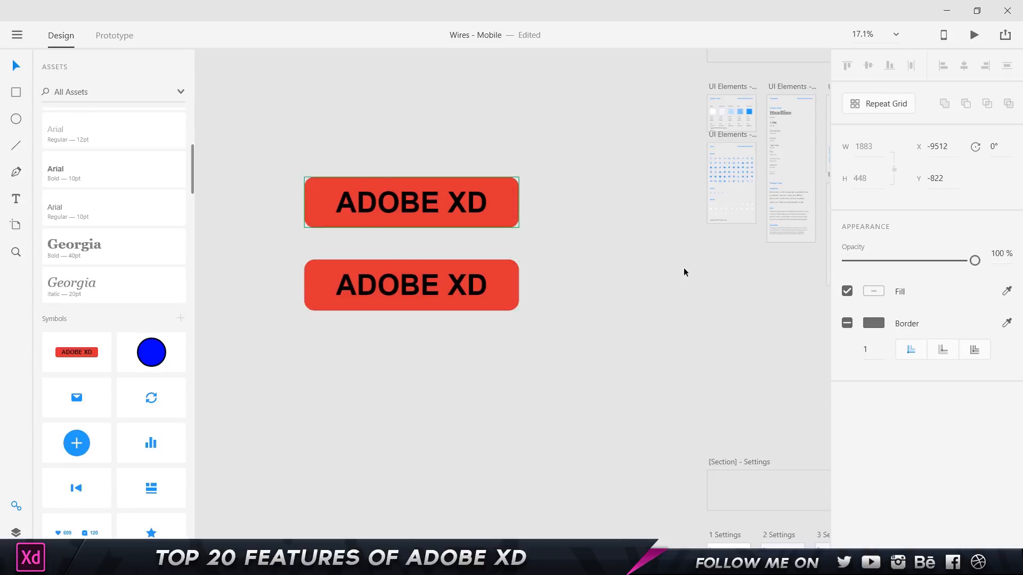
left_click(508, 193)
left_click(872, 323)
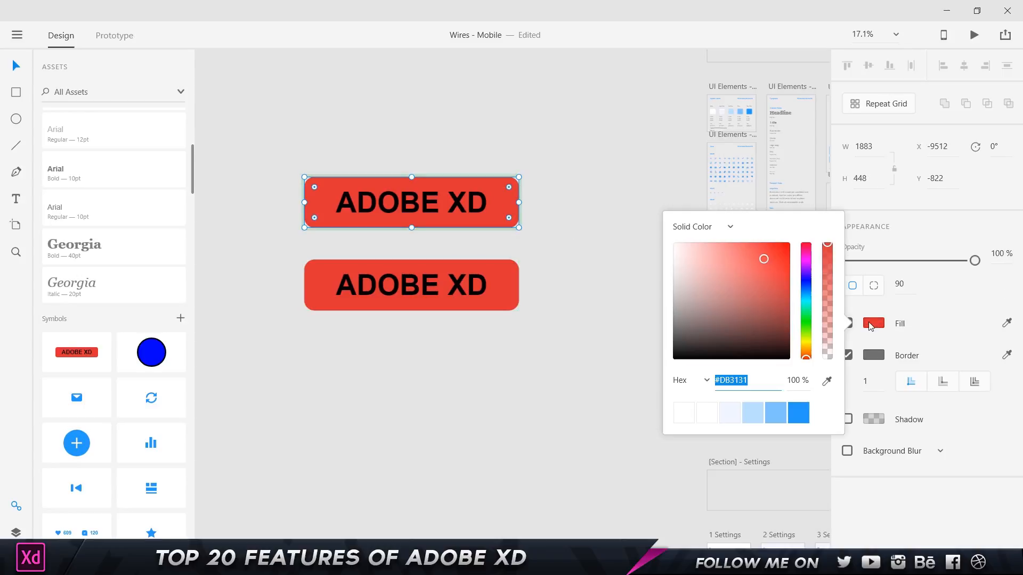
left_click_drag(780, 305, 805, 267)
left_click(569, 280)
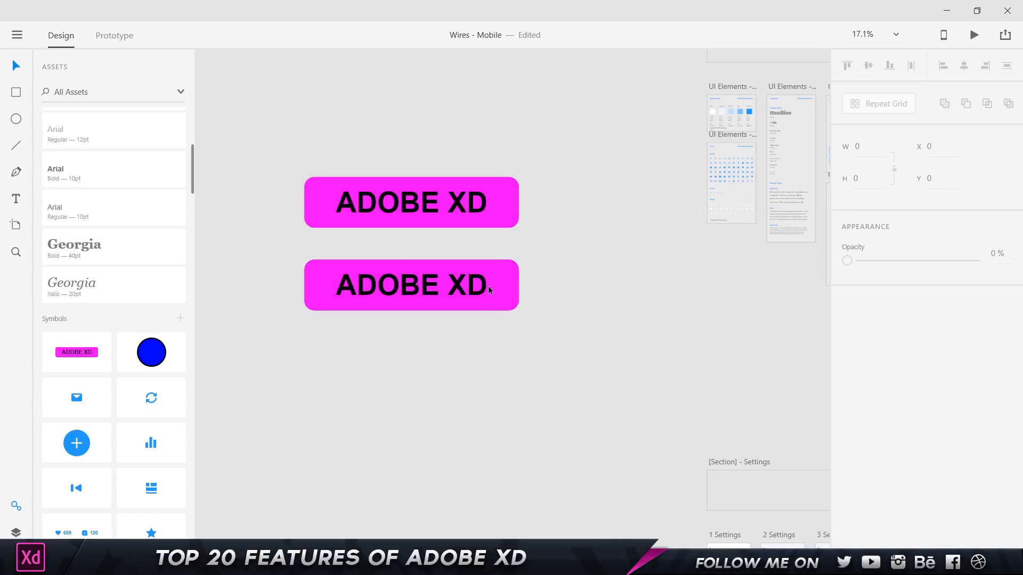
Change the bottom button's label to 'Adobe'.
left_click(413, 285)
left_click(413, 285)
double_click(413, 286)
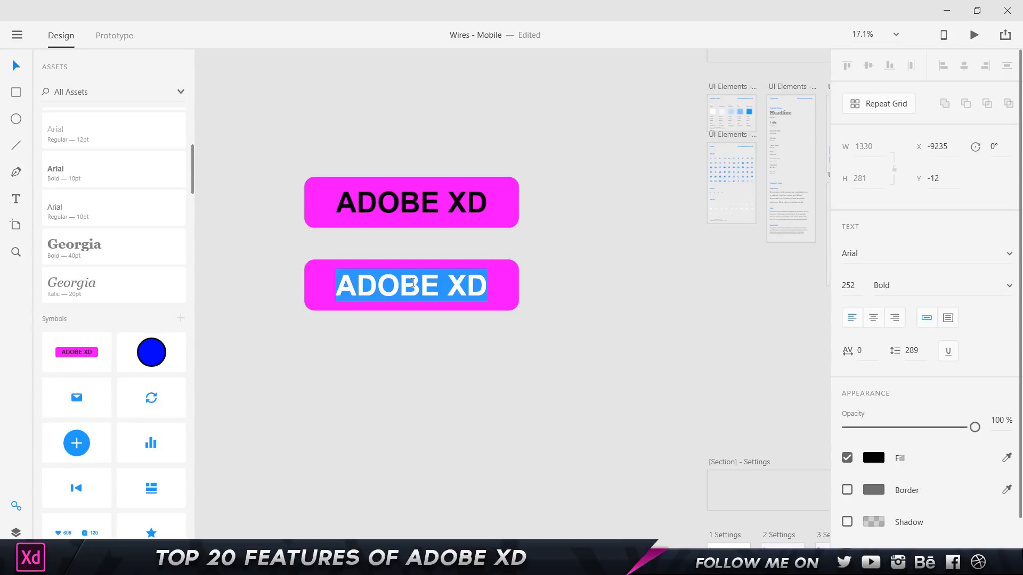
type("Adobe")
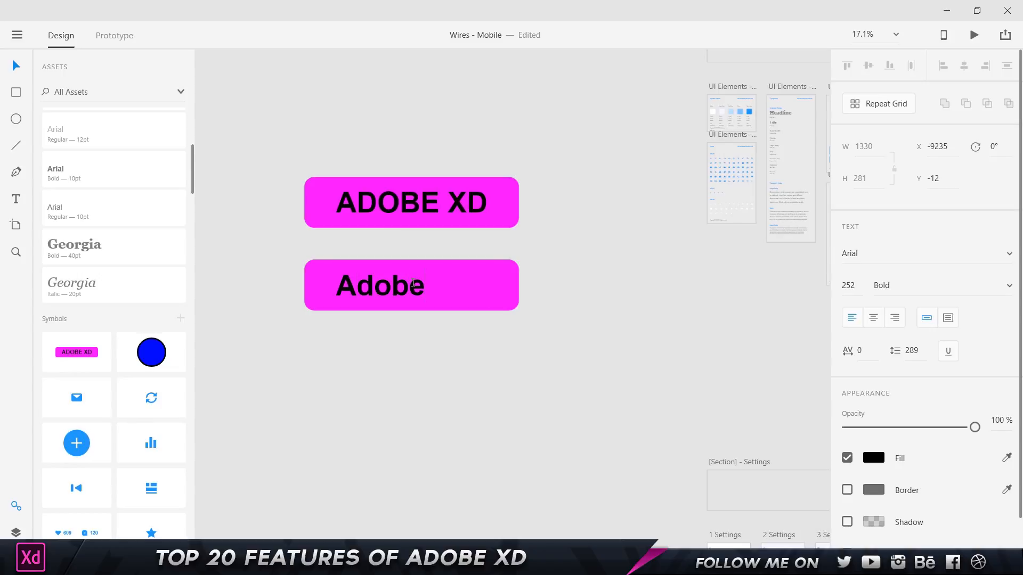
left_click(482, 395)
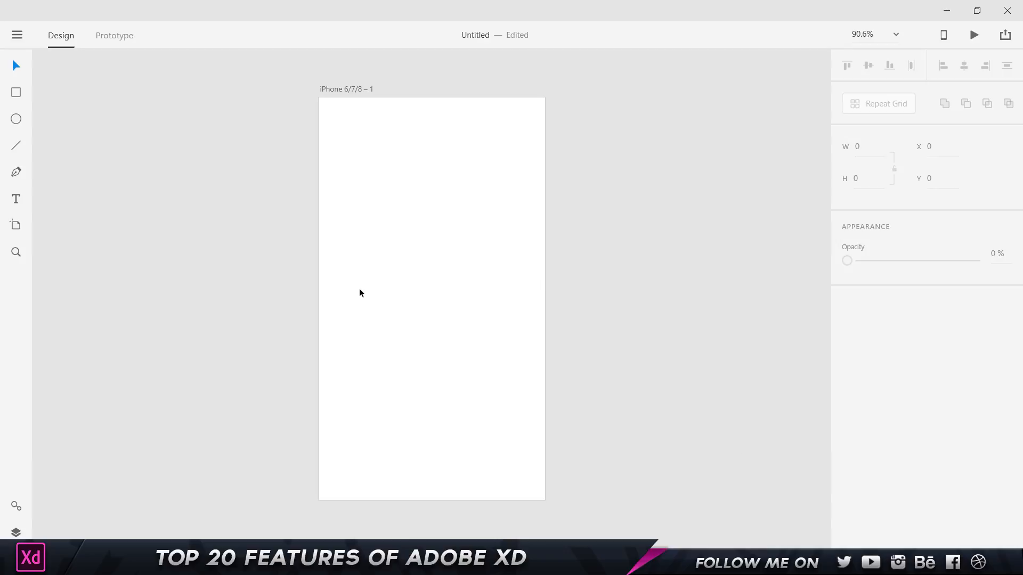
Draw a grey rounded square at the iPhone artboard's top-left.
left_click(18, 93)
left_click_drag(337, 128, 397, 192)
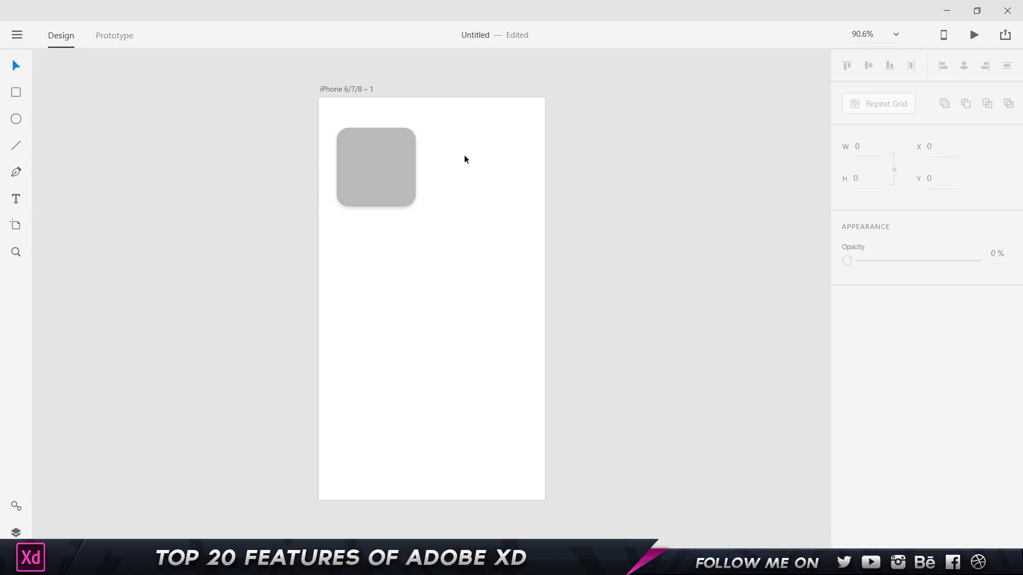
left_click(385, 158)
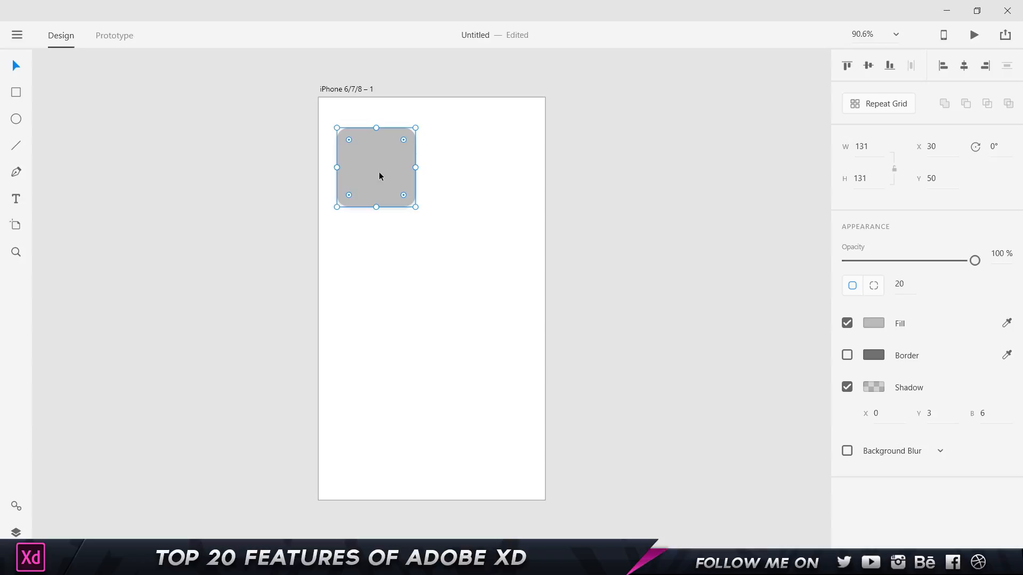
Try copying the square into extra rows by hand, then undo back to one square.
left_click_drag(382, 171, 488, 172)
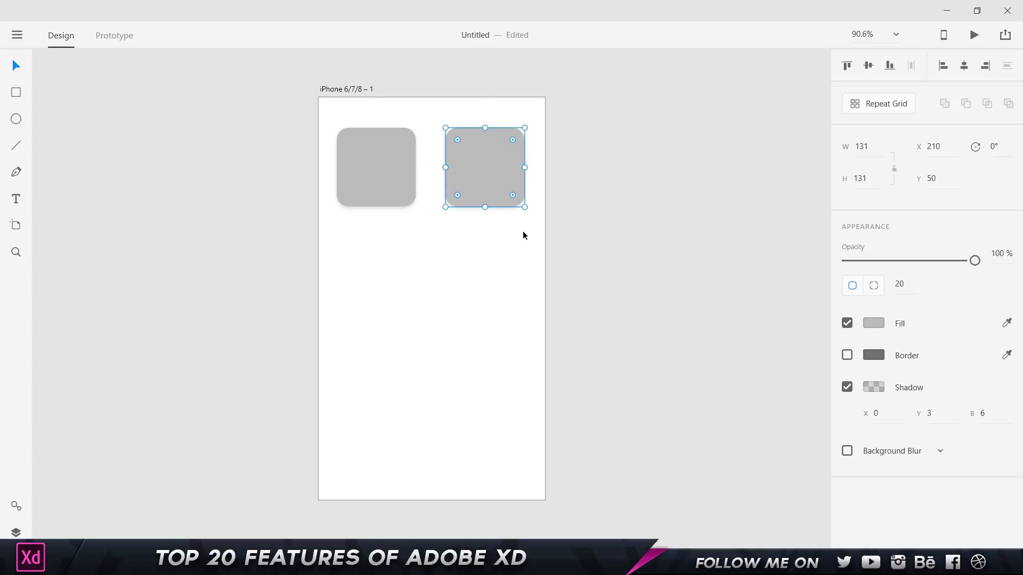
left_click(356, 161, "shift")
left_click_drag(357, 161, 369, 282)
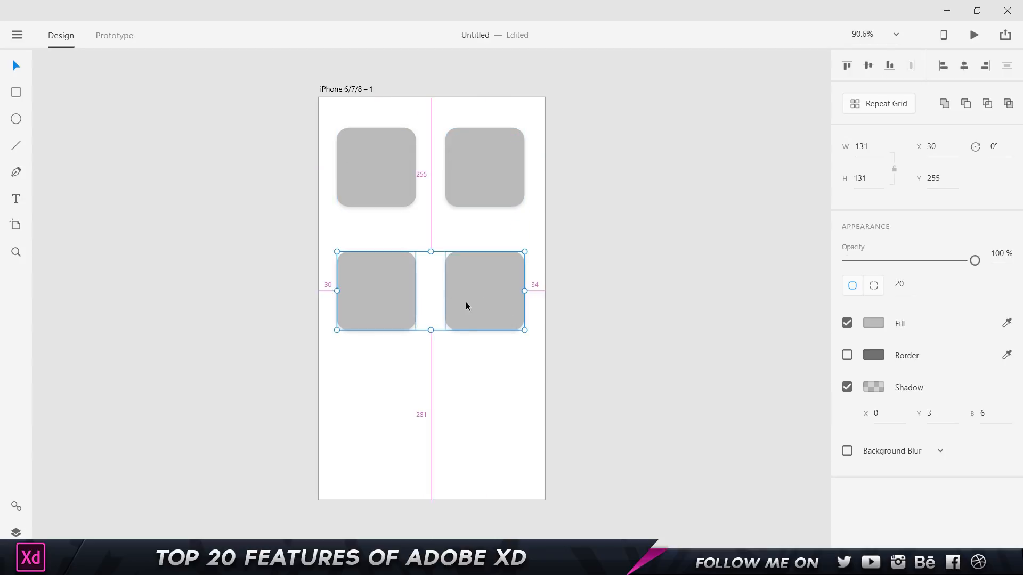
left_click_drag(466, 301, 466, 409)
key("ctrl+z")
key("ctrl+z")
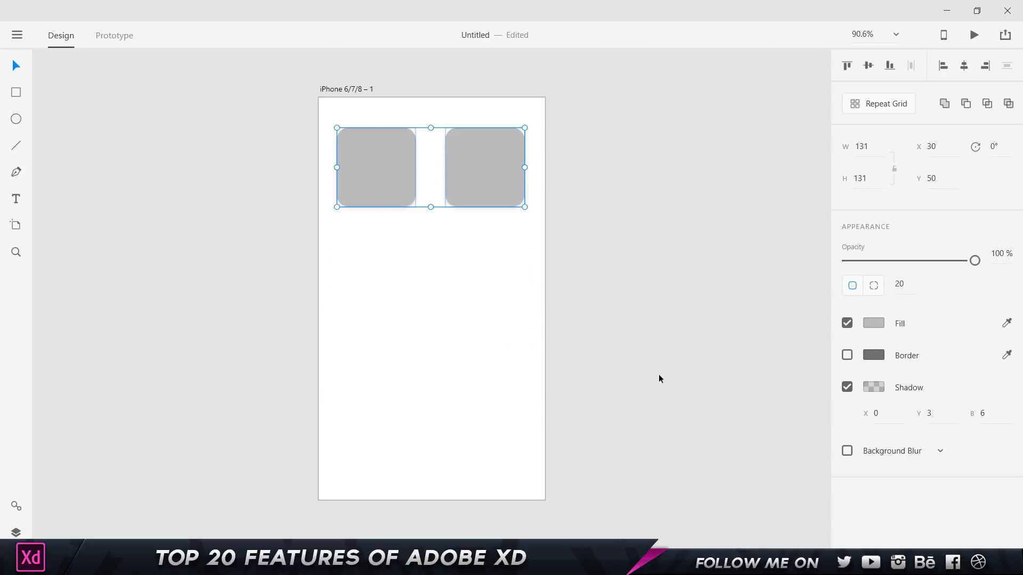
key("ctrl+z")
left_click(624, 309)
left_click(390, 176)
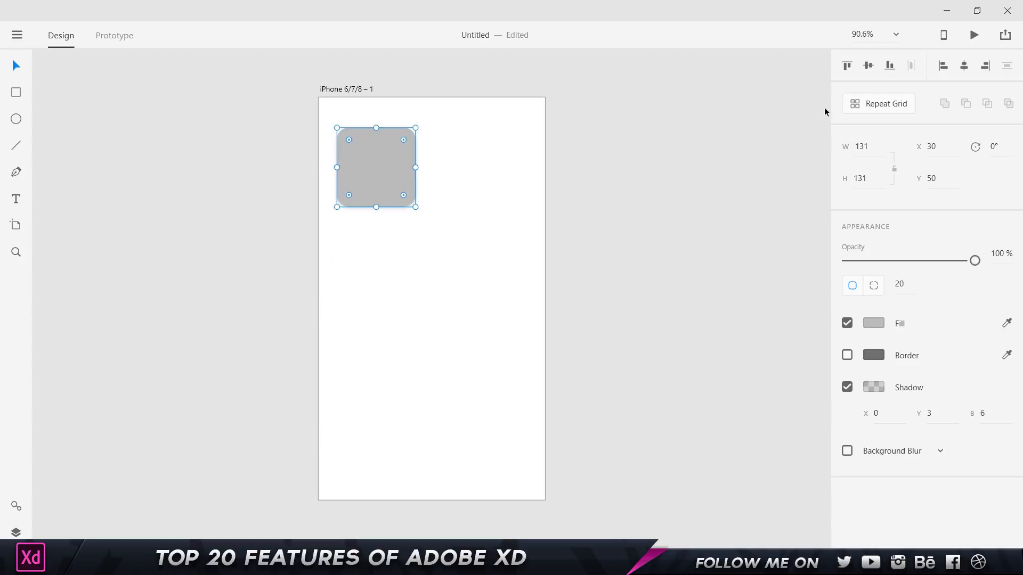
Make the square a Repeat Grid stretched to two columns and four rows.
left_click(880, 106)
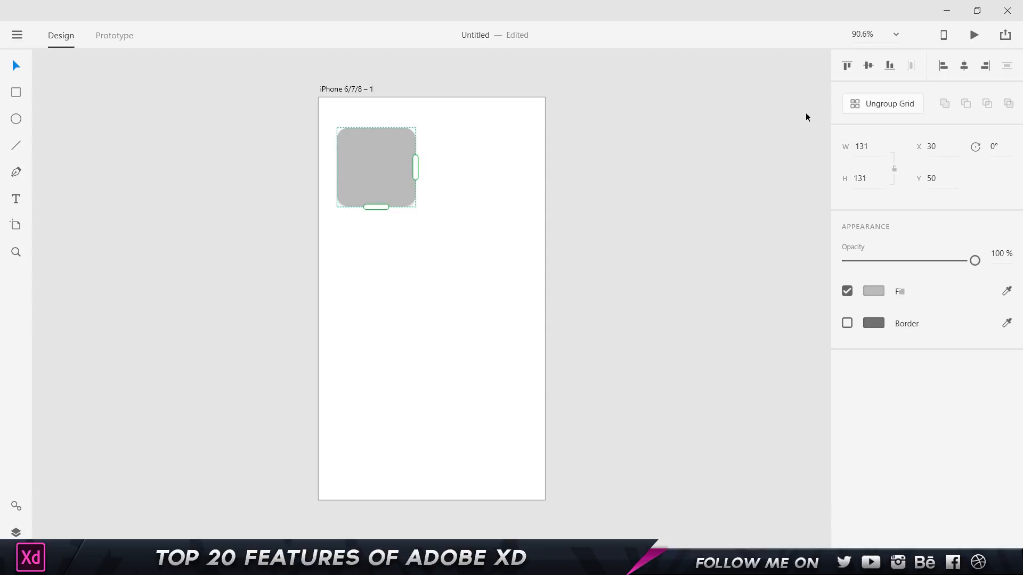
left_click_drag(415, 167, 512, 167)
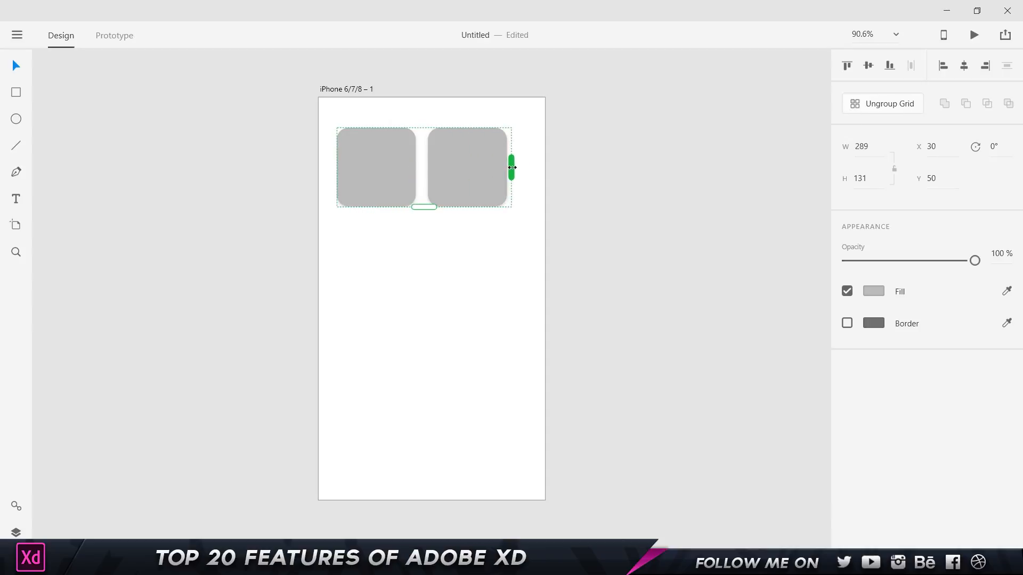
left_click_drag(424, 208, 445, 486)
left_click(560, 312)
Drag eight superhero wallpapers from Saved Pictures into the first grid cell to fill all squares.
left_click(439, 148)
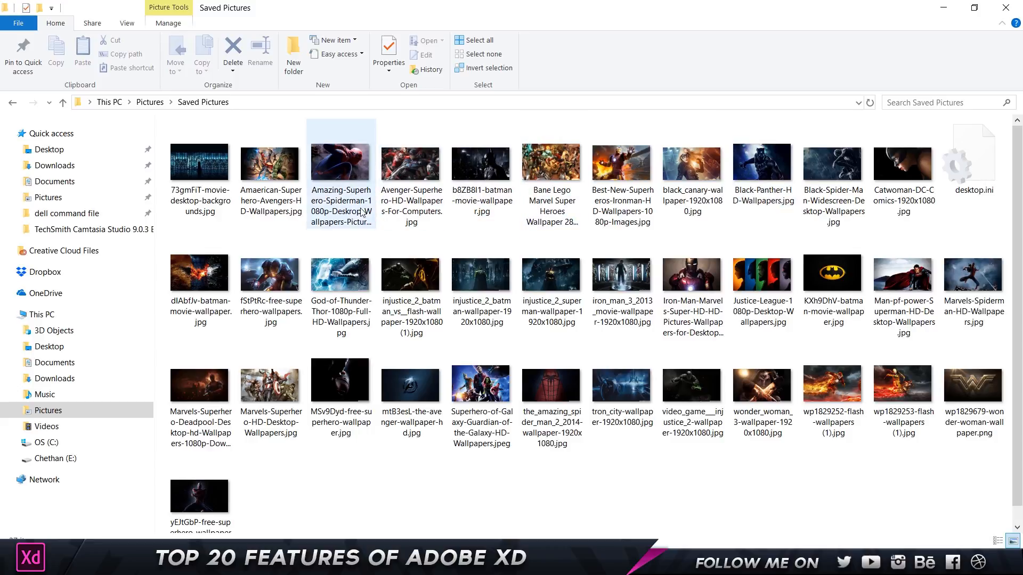
key("alt+Tab")
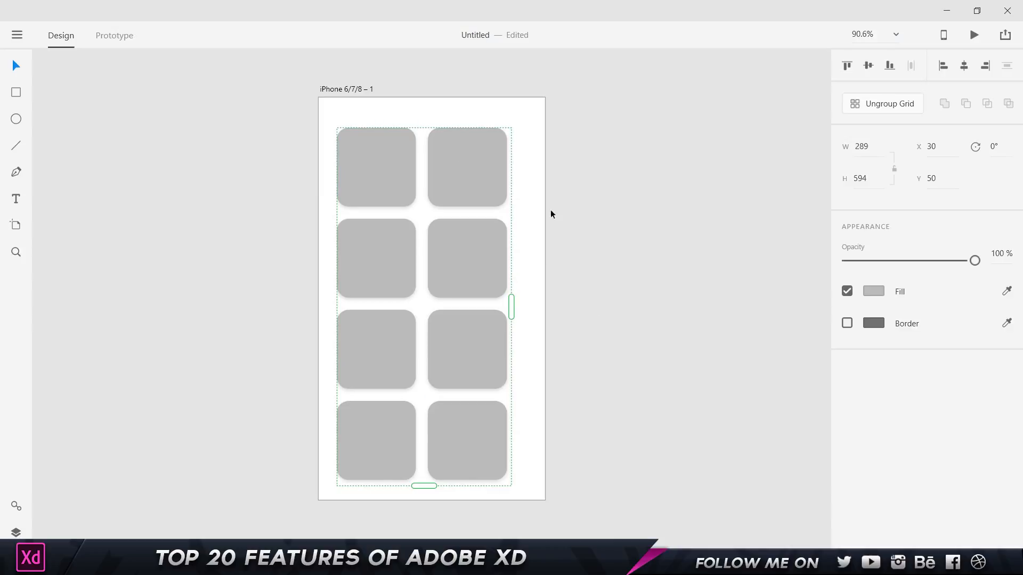
key("alt+Tab")
left_click(394, 213)
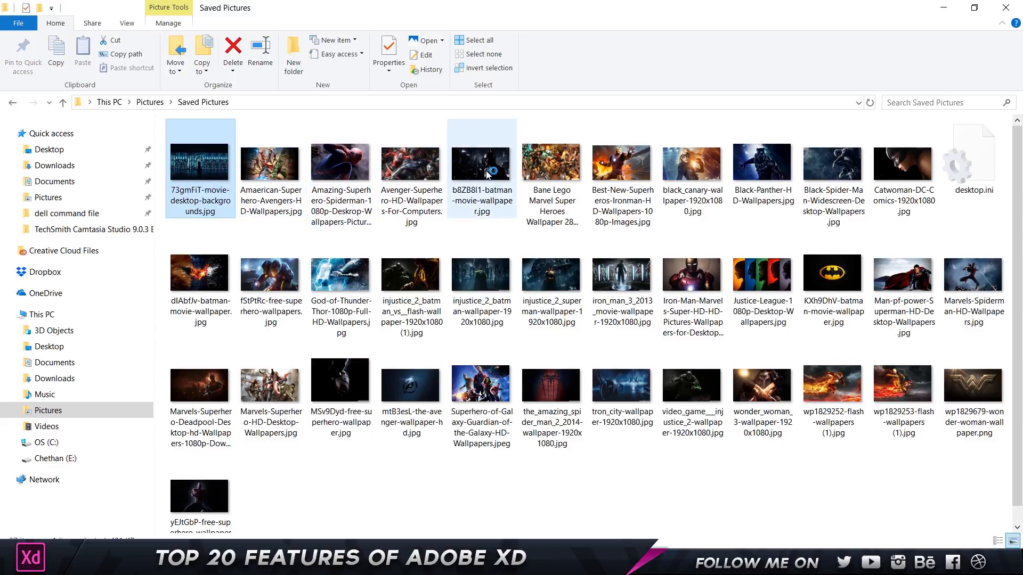
left_click(692, 176, "shift")
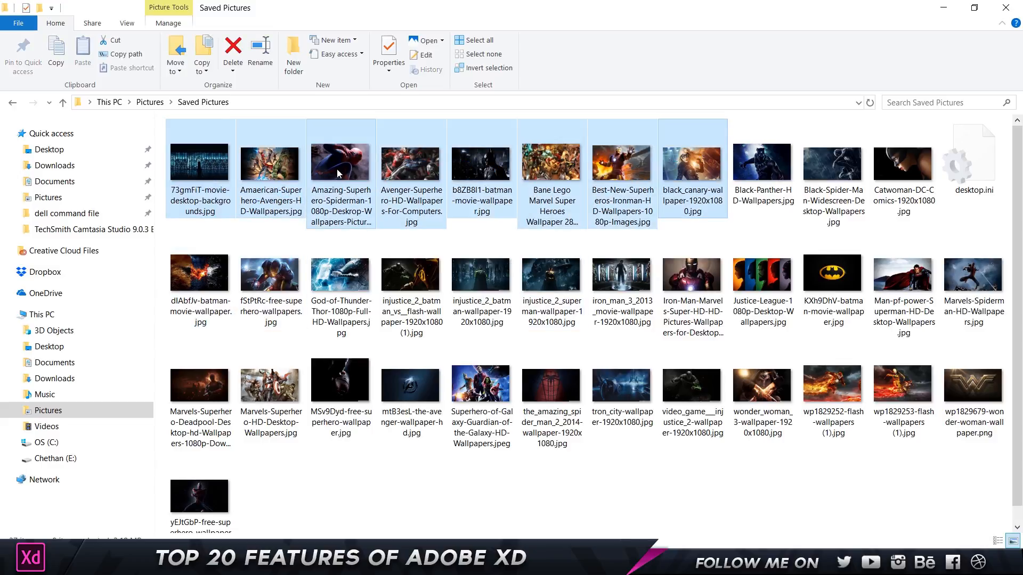
left_click_drag(337, 173, 657, 497)
left_click_drag(371, 197, 370, 178)
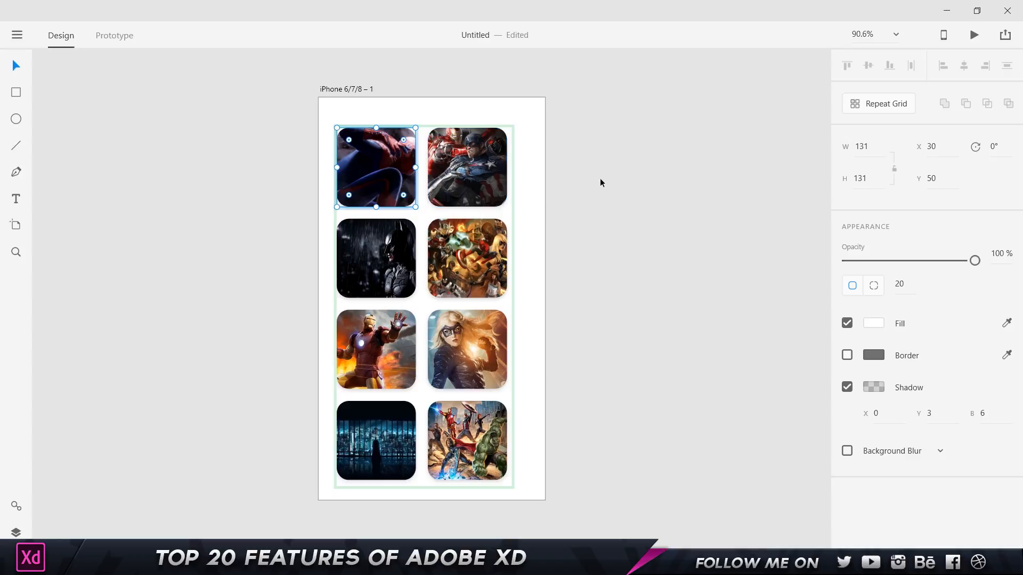
Ungroup the picture grid into separate images.
left_click(600, 177)
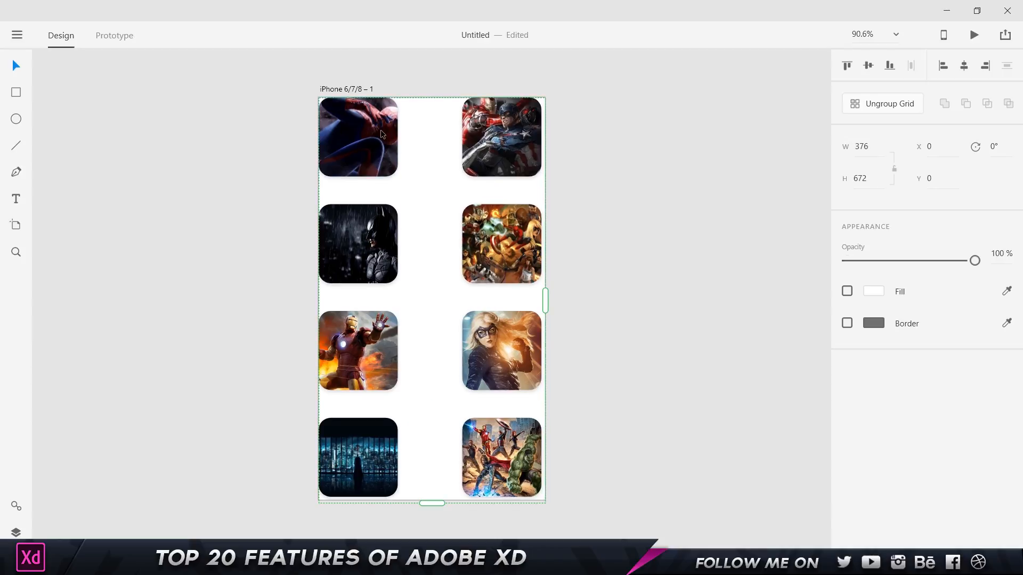
left_click(880, 112)
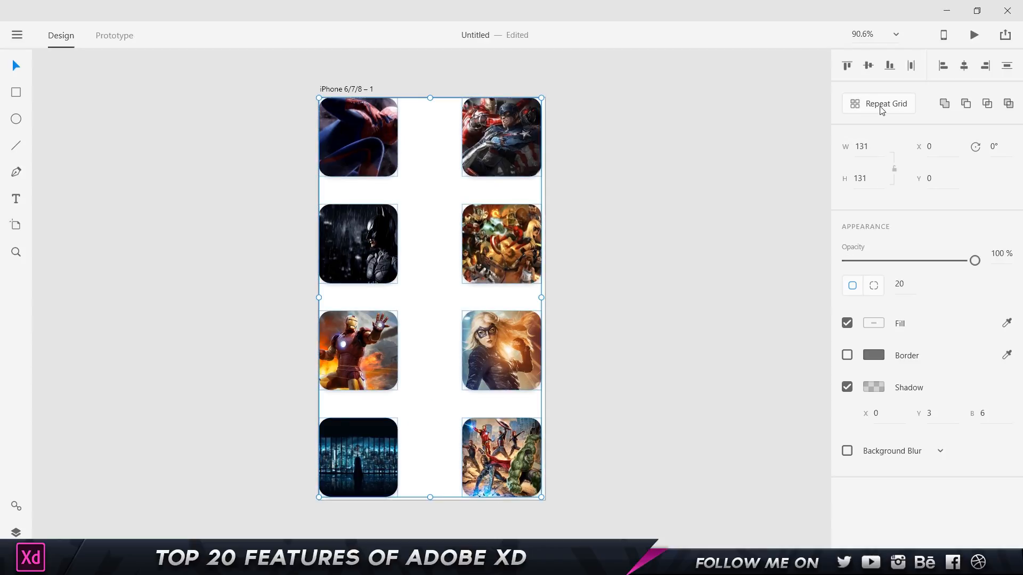
left_click(712, 136)
Try moving each right-column picture off the artboard, undoing each move.
left_click_drag(501, 137, 625, 136)
key("ctrl+z")
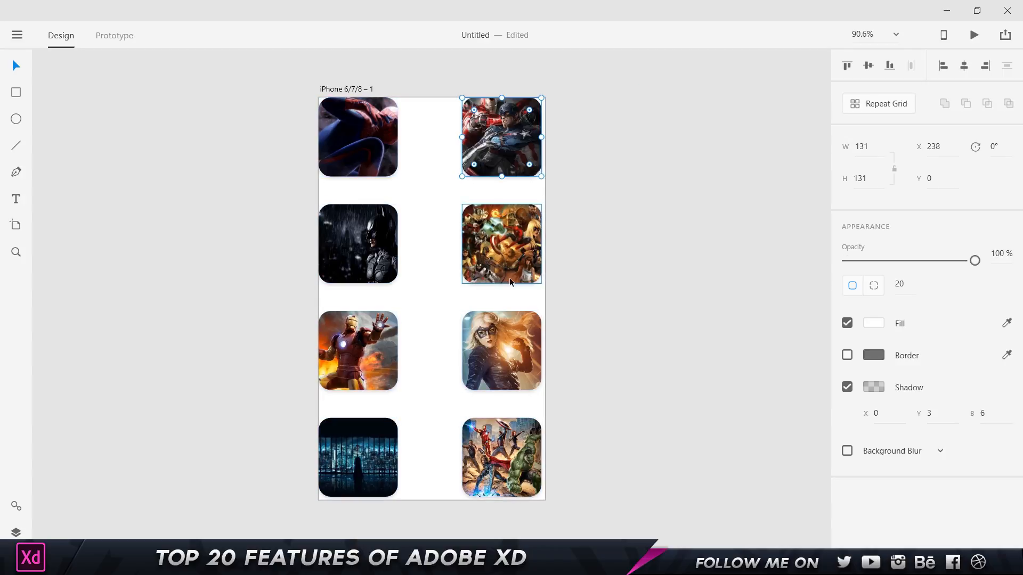
left_click_drag(513, 271, 635, 232)
key("ctrl+z")
left_click_drag(520, 351, 647, 321)
key("ctrl+z")
Return the bottom-right picture to its slot and add a 'Text' label on the artboard.
left_click_drag(506, 448, 758, 456)
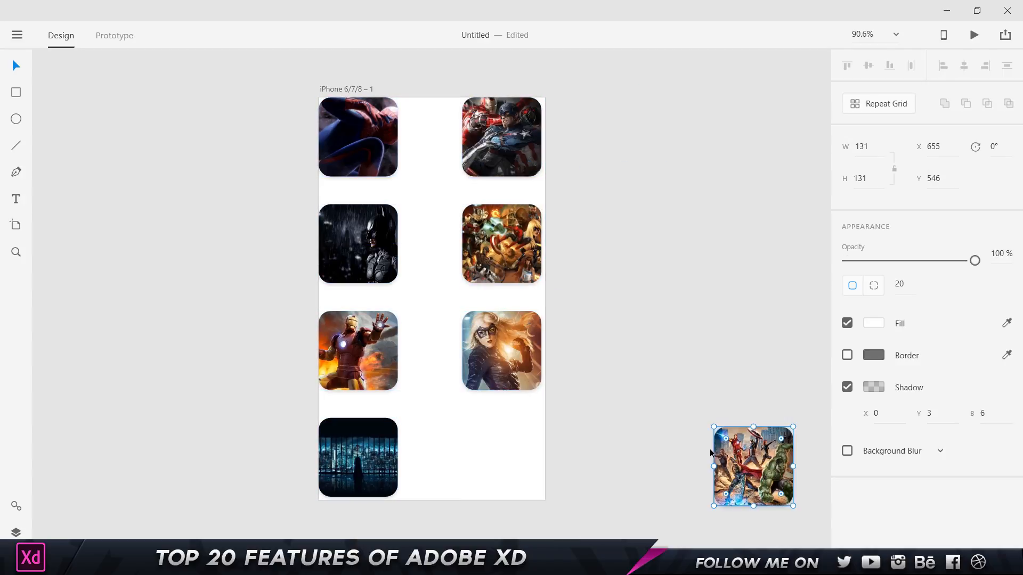
key("ctrl+z")
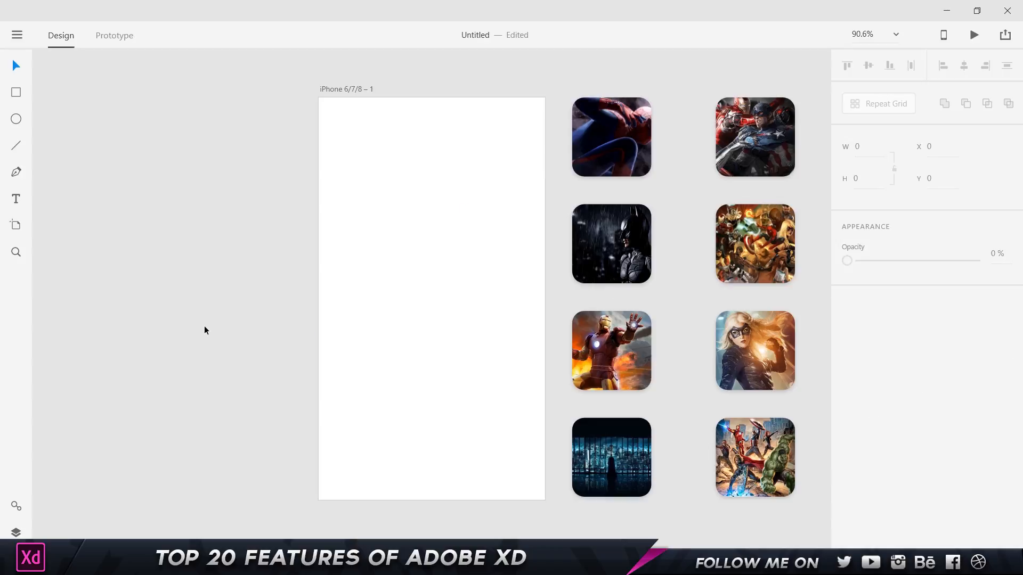
left_click(17, 198)
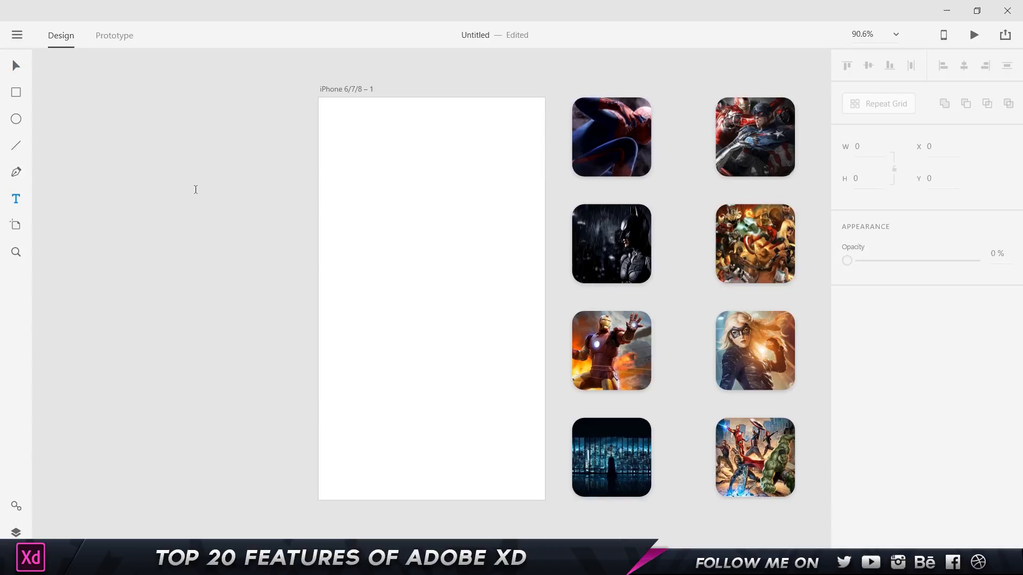
left_click(358, 153)
type("Text")
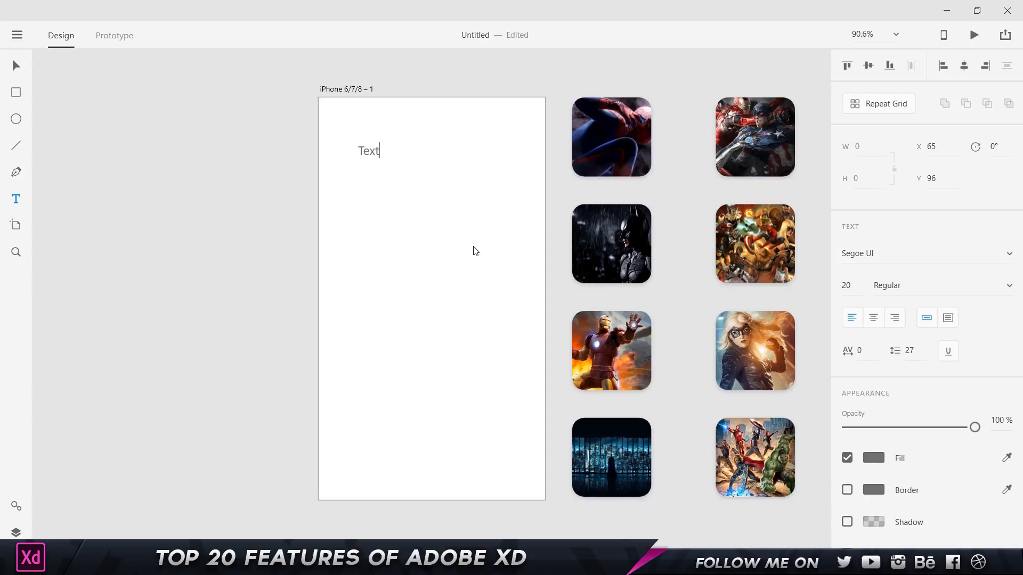
left_click(17, 66)
Repeat the 'Text' label down into a seven-row Repeat Grid.
left_click(853, 105)
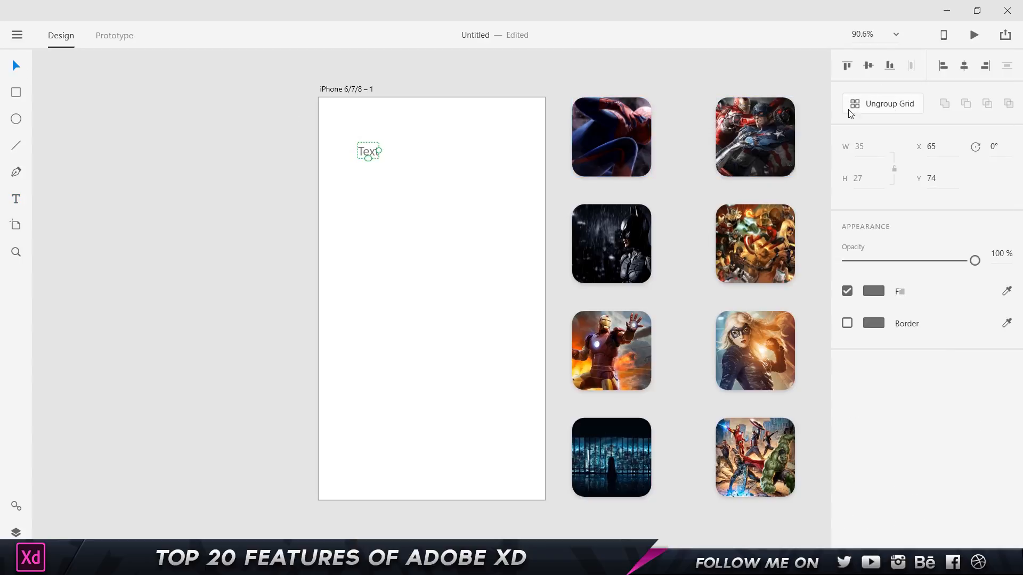
left_click_drag(367, 158, 366, 338)
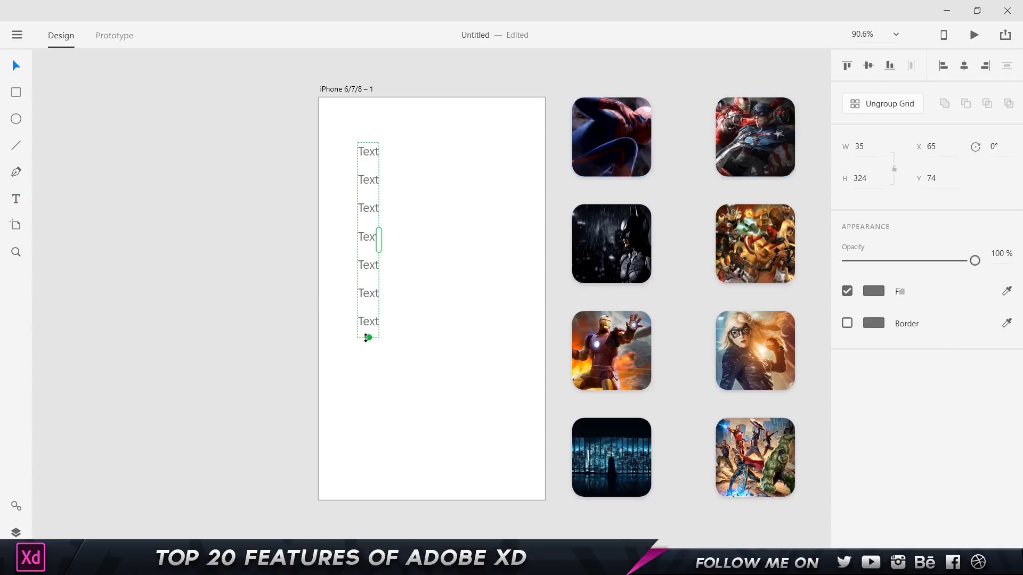
left_click(419, 278)
left_click(372, 236)
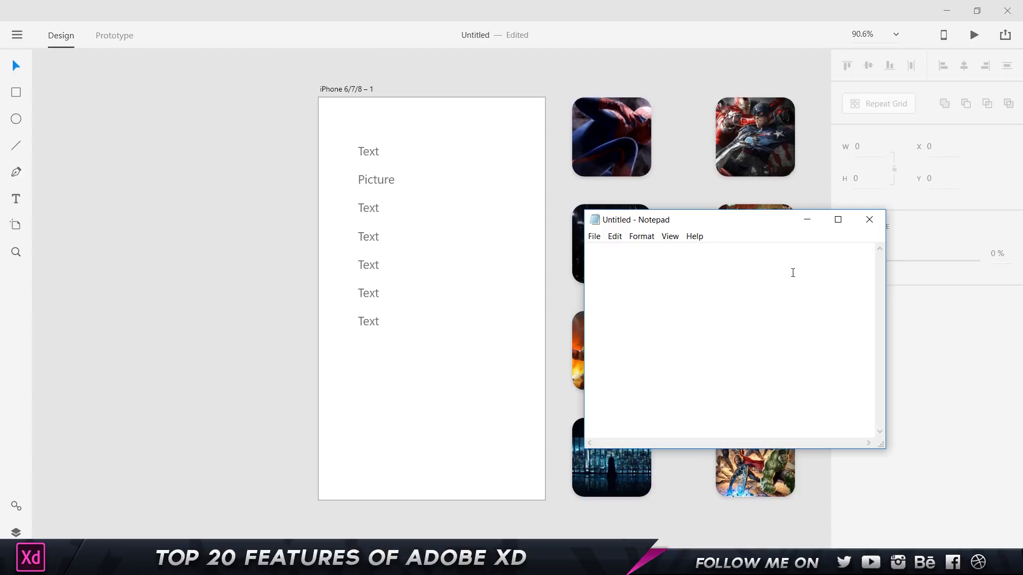
Paste the Adobe app names into Notepad, then drag Demo.txt onto the XD text grid.
type("Photoshop Illustrator After Effects Animate Audition Prmeier Pro Dimention Adobe XD")
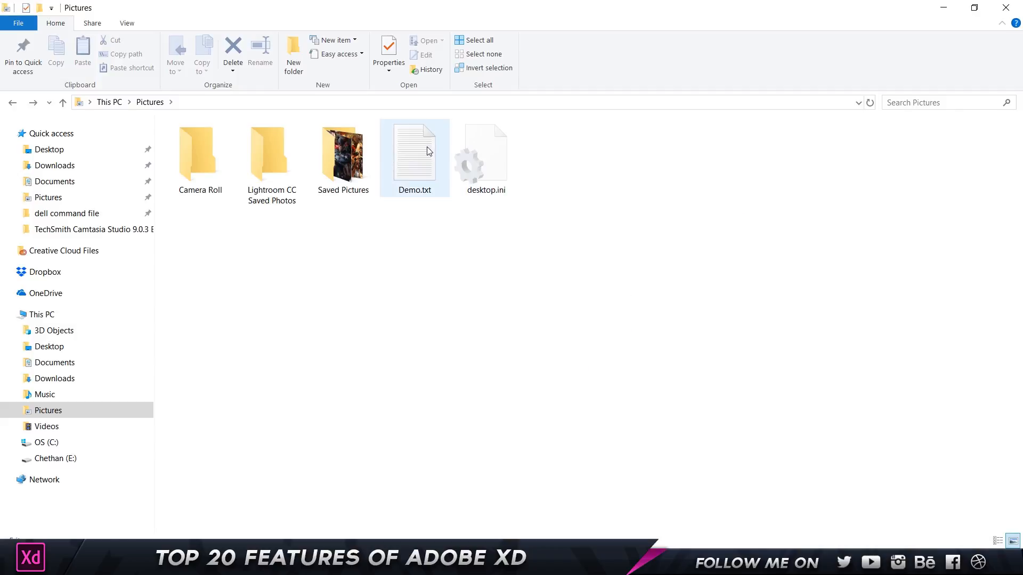
left_click(416, 154)
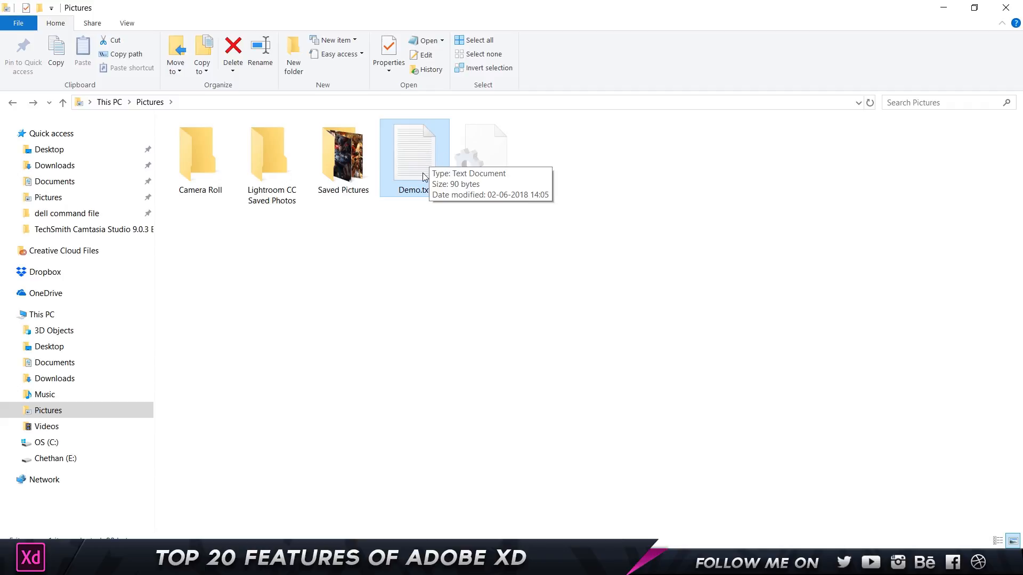
left_click_drag(422, 159, 376, 155)
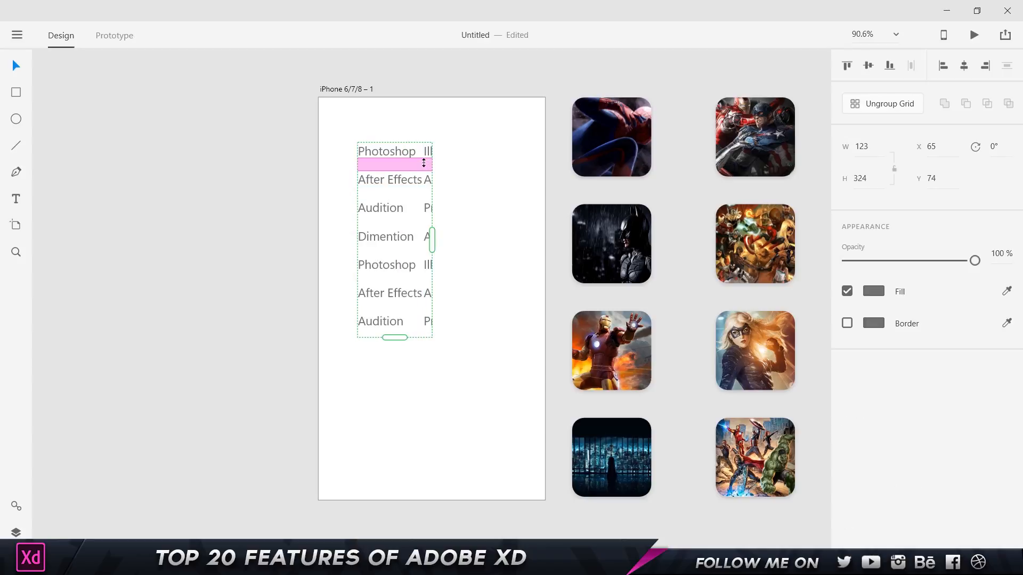
mouse_move(432, 240)
left_mouse_down()
mouse_move(461, 235)
mouse_move(442, 235)
left_mouse_up()
left_click(484, 223)
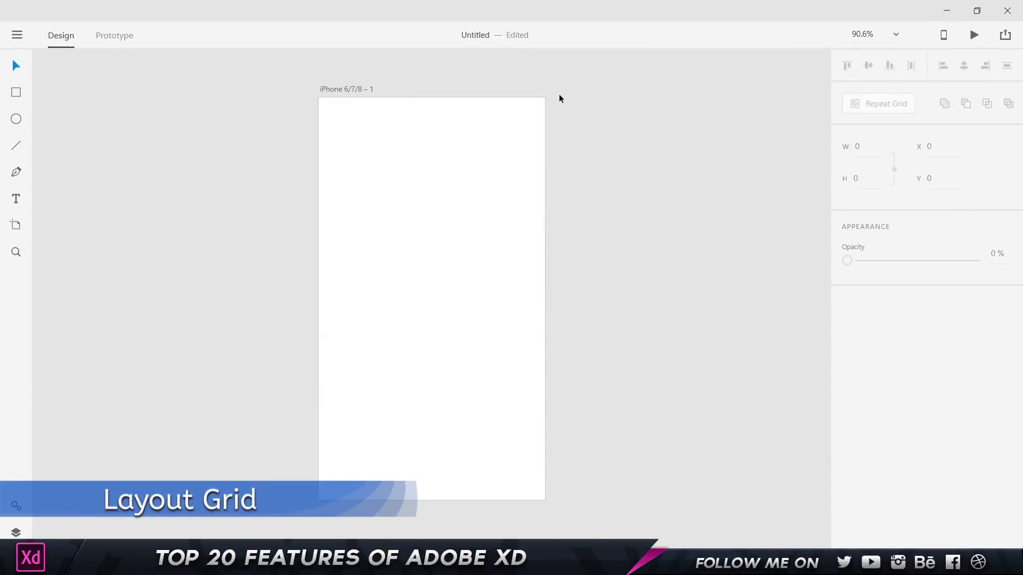
Turn on a Layout grid for the iPhone artboard with red-tinted columns.
left_click(363, 89)
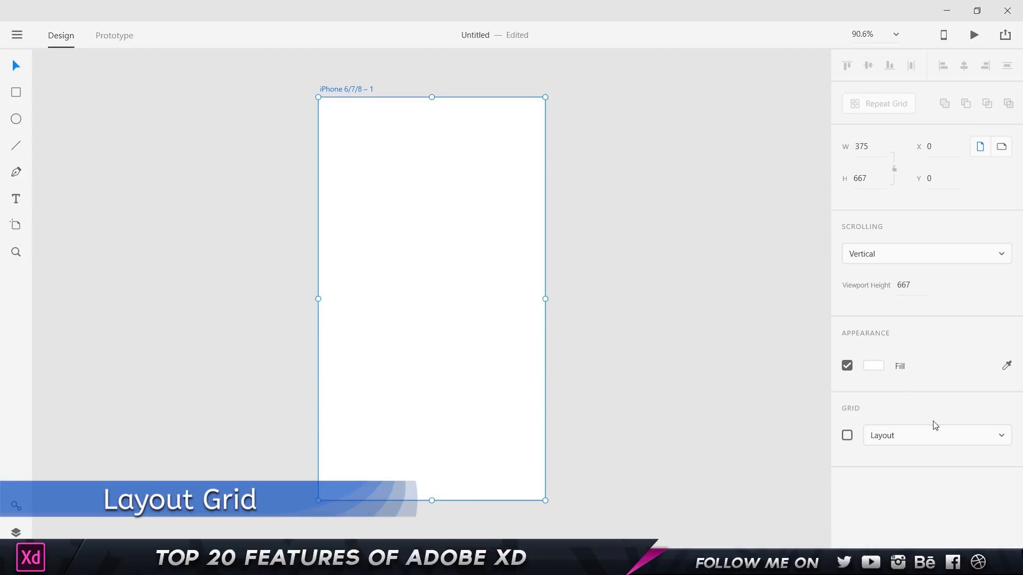
left_click(888, 434)
left_click(884, 437)
left_click(846, 435)
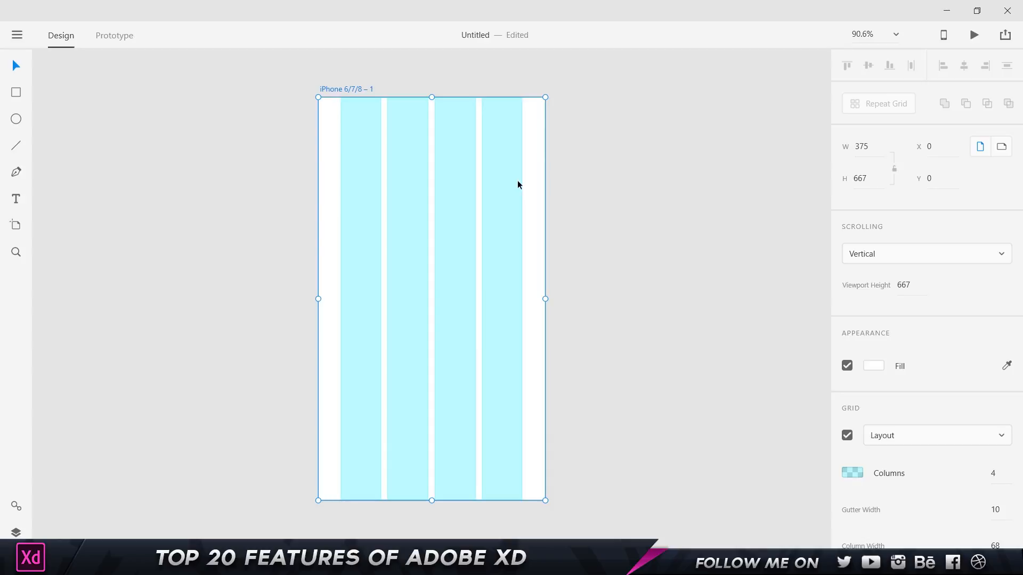
scroll(906, 442, "down", 3)
left_click(850, 365)
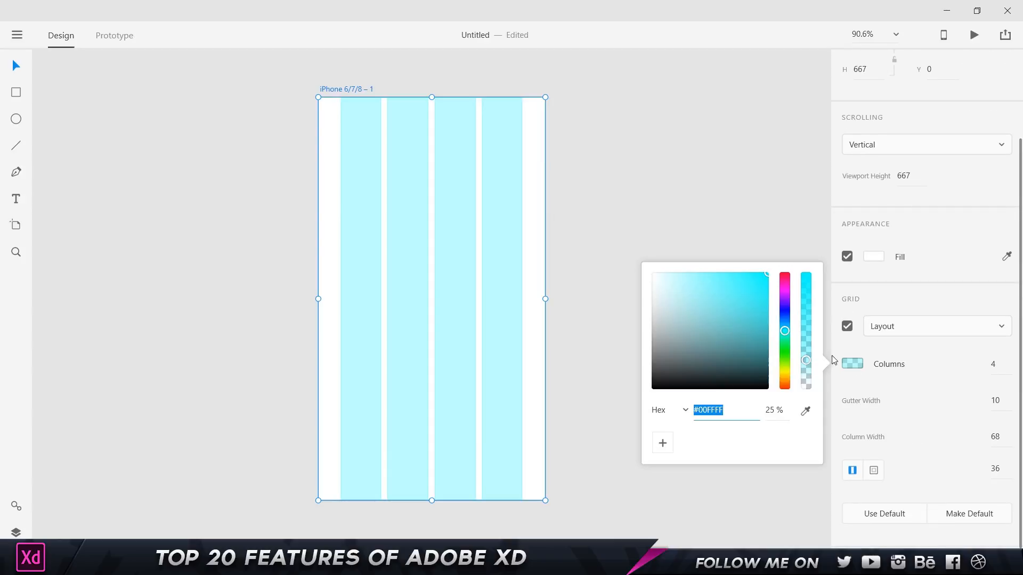
left_click_drag(786, 314, 782, 232)
left_click(957, 394)
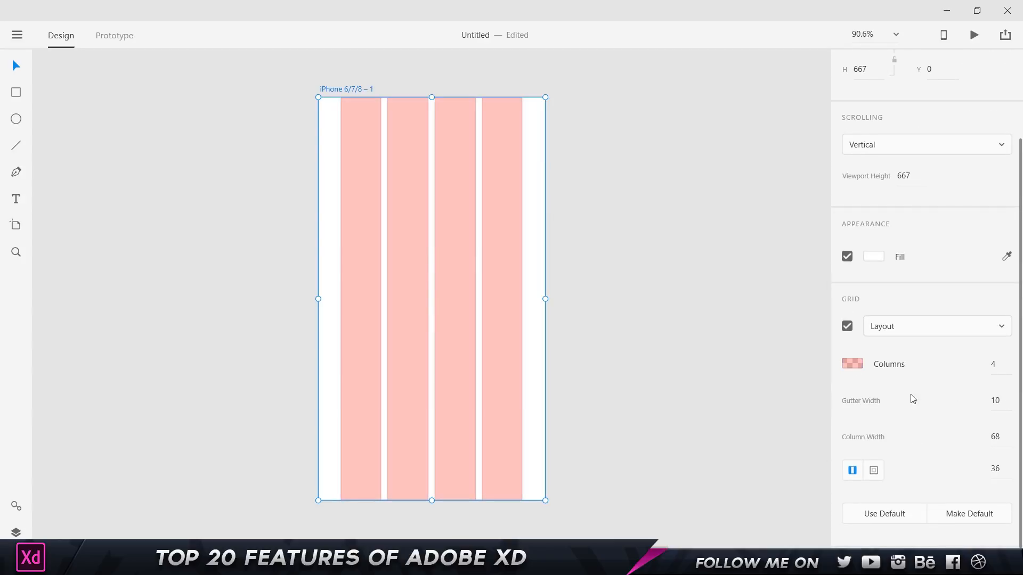
Set the layout grid to 5 columns, gutter 13, with separate side margins 40 and 93.
double_click(996, 367)
type("5")
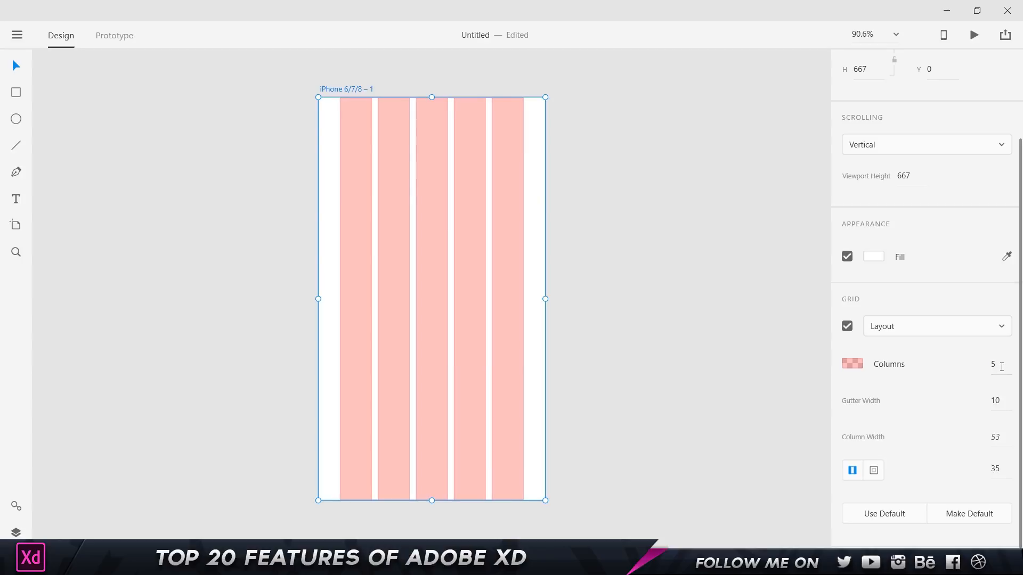
double_click(996, 400)
type("13")
key("Return")
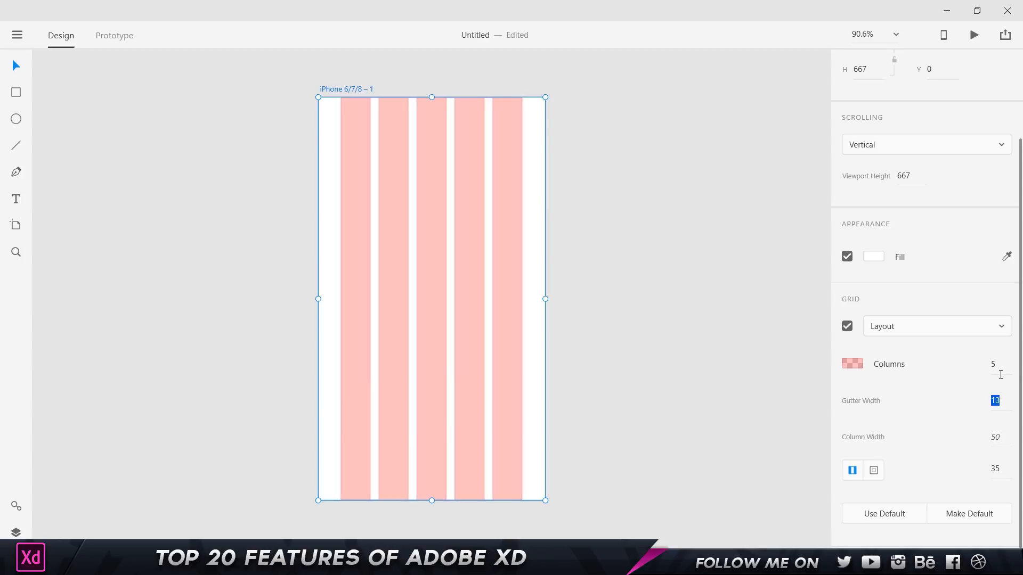
left_click(873, 470)
left_click_drag(937, 467, 973, 467)
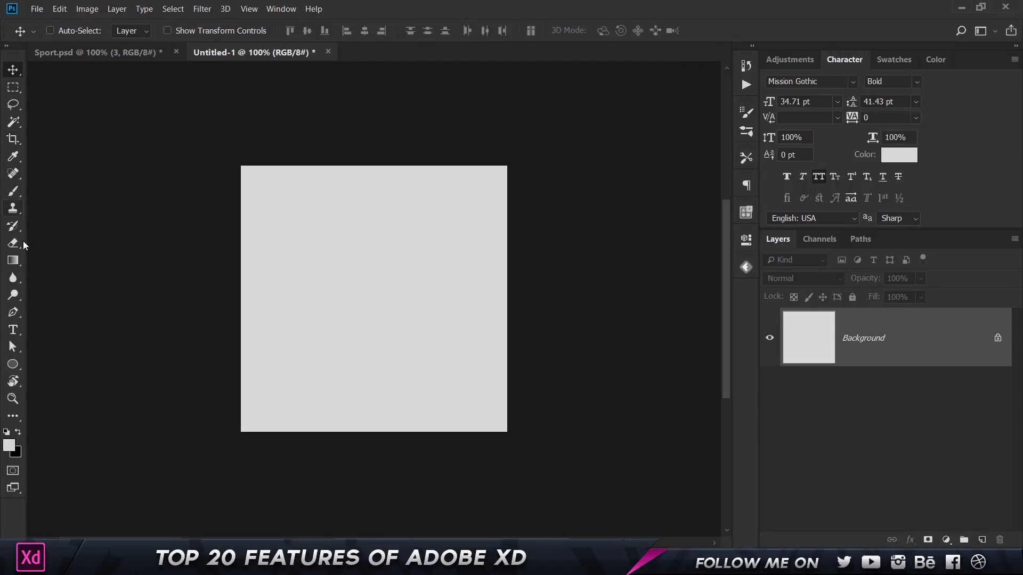
Draw a circle with the Ellipse tool and give it a dark fill.
left_click(13, 364)
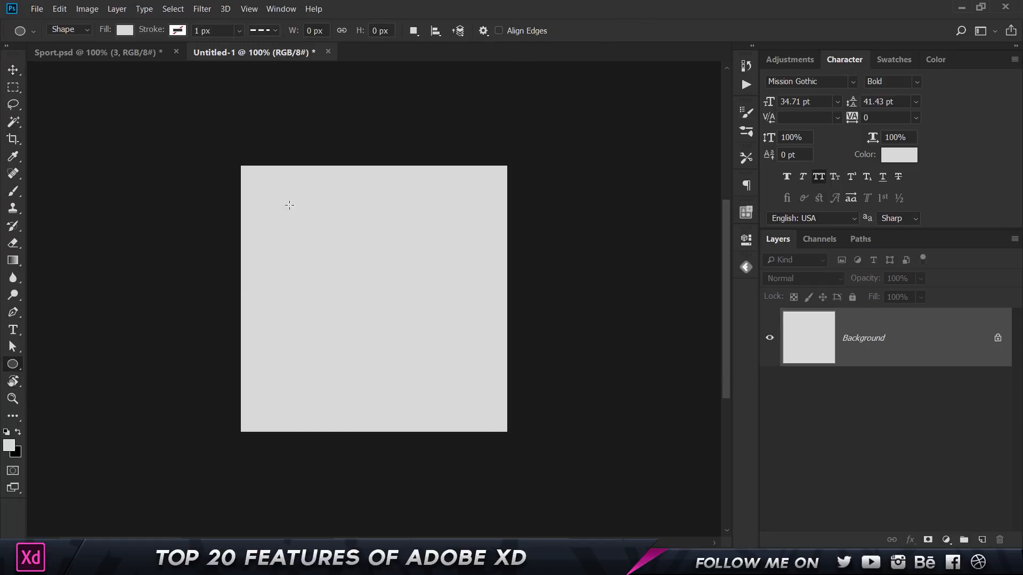
left_click_drag(287, 204, 471, 381)
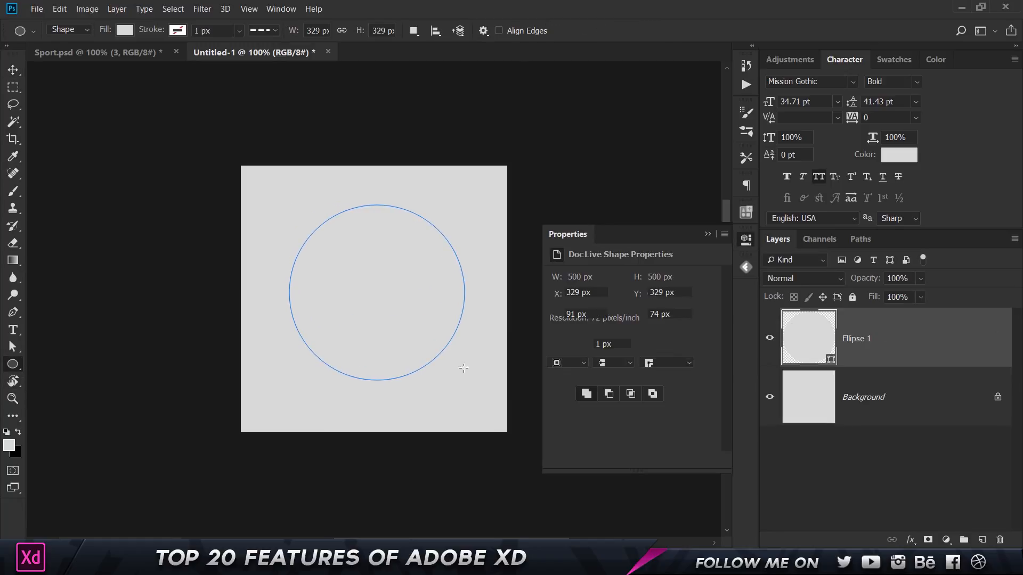
key("v")
left_click(559, 333)
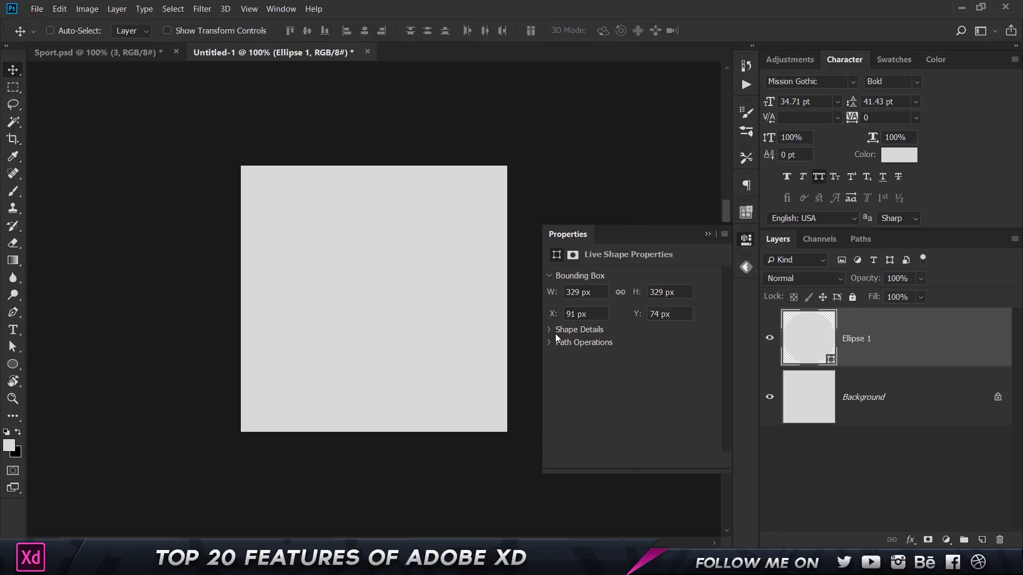
left_click(550, 331)
left_click(558, 344)
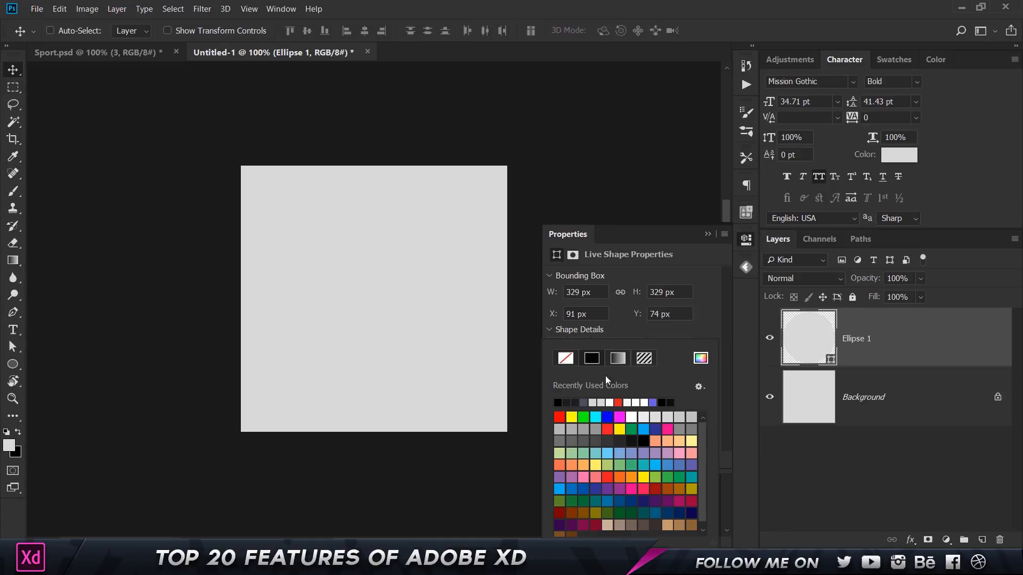
left_click(566, 403)
left_click(673, 236)
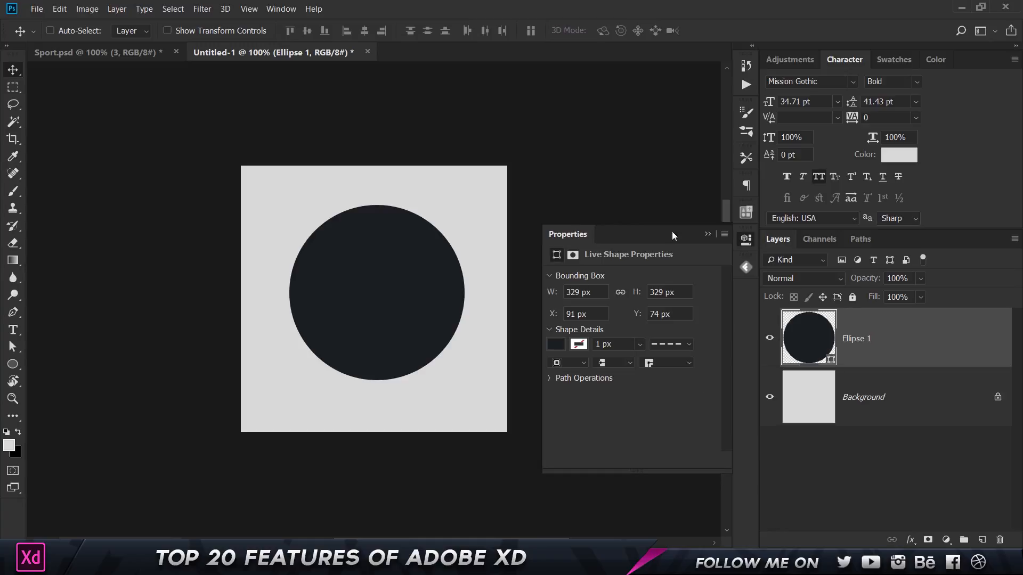
left_click(707, 235)
Add the circle as a graphic to the New library in the Libraries panel.
left_click(281, 9)
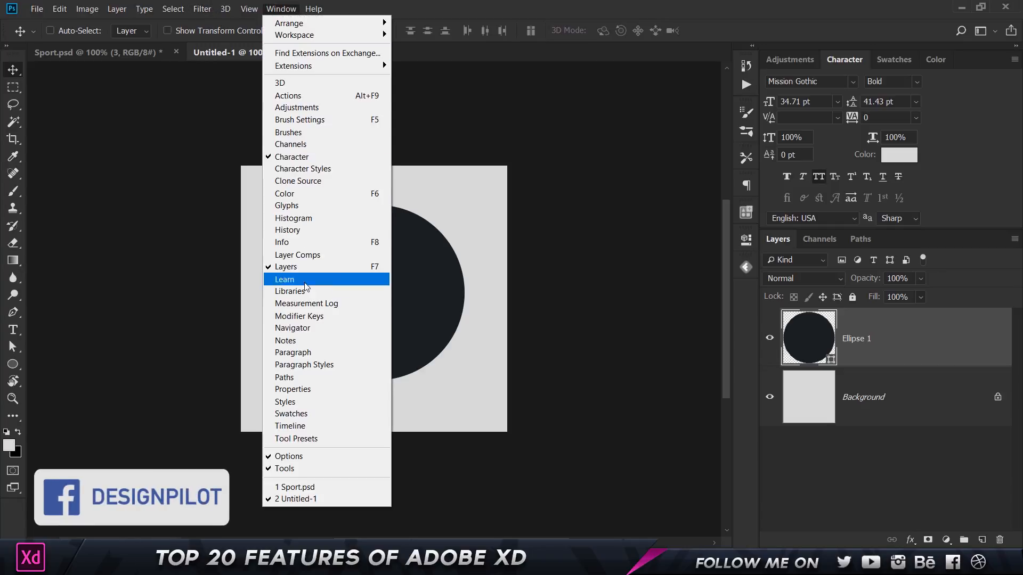
left_click(290, 292)
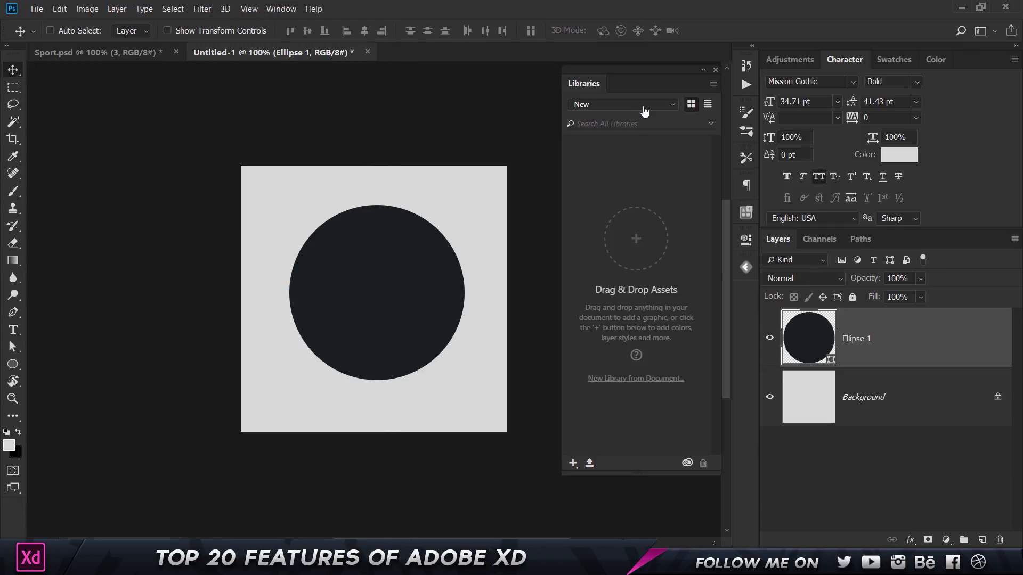
left_click(644, 107)
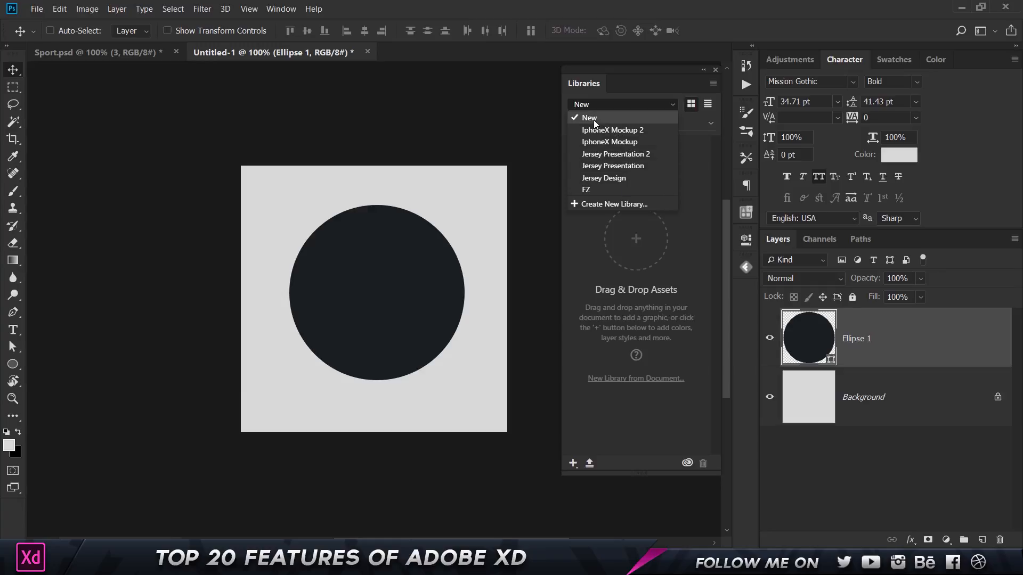
left_click(615, 119)
left_click_drag(393, 288, 608, 264)
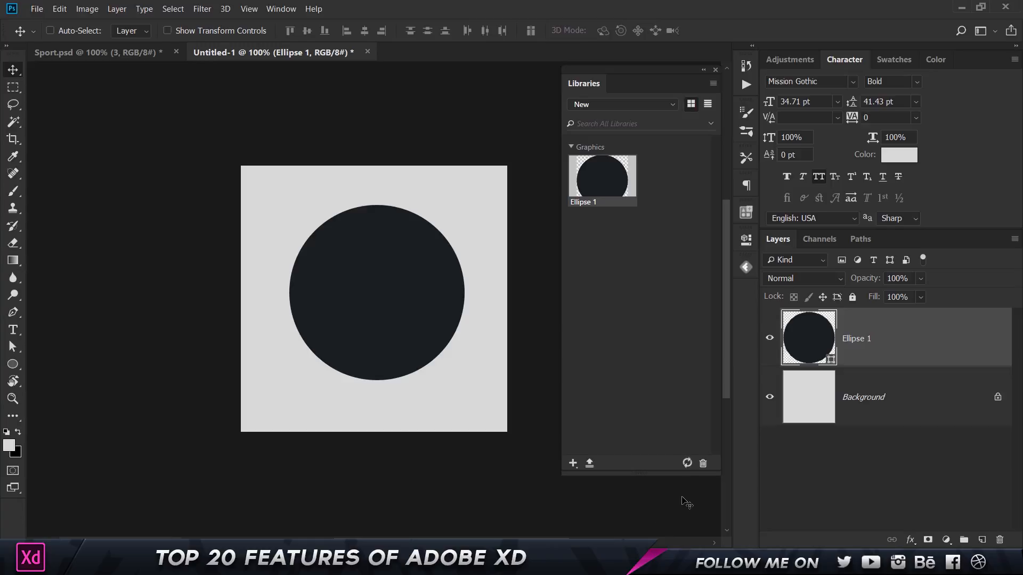
mouse_move(688, 464)
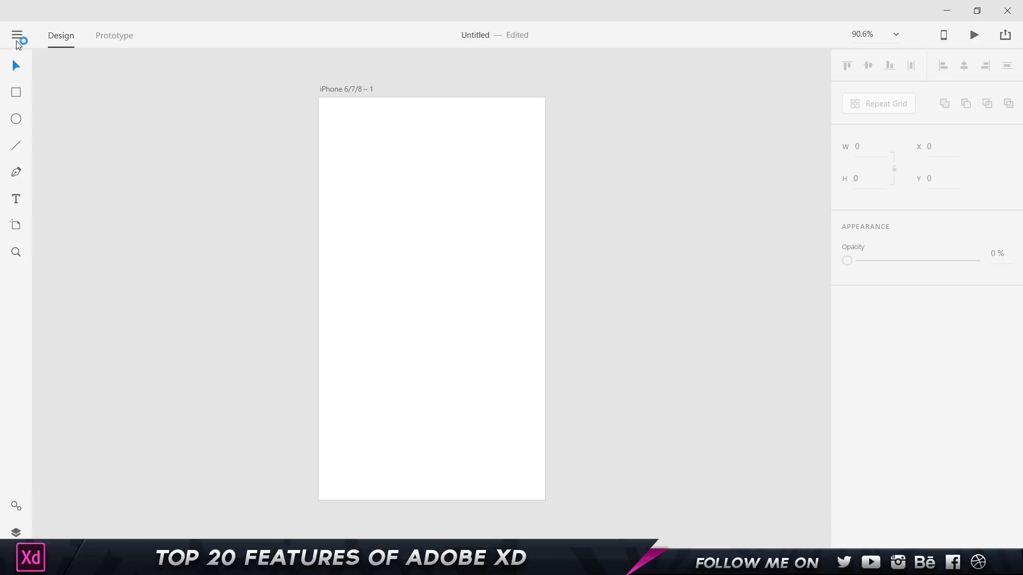
Open CC Libraries from XD's main menu and drag the dark circle onto the artboard.
left_click(17, 37)
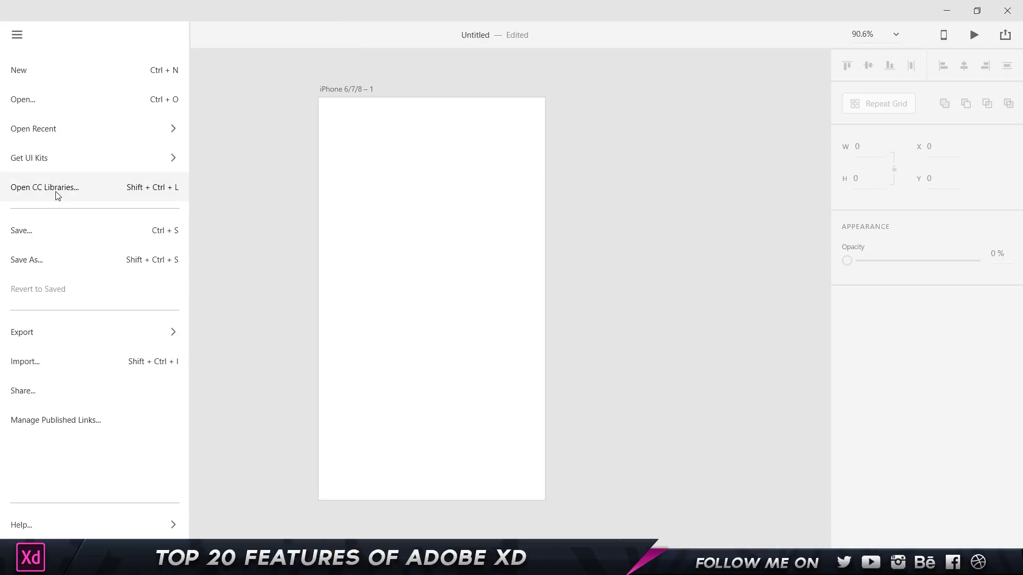
left_click(57, 196)
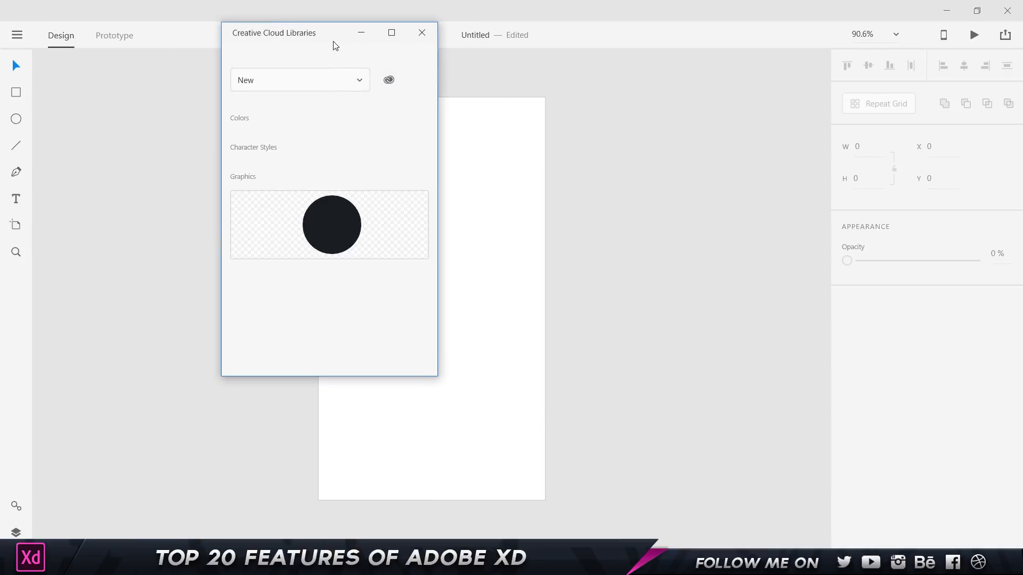
left_click_drag(274, 34, 628, 65)
left_click_drag(684, 256, 409, 221)
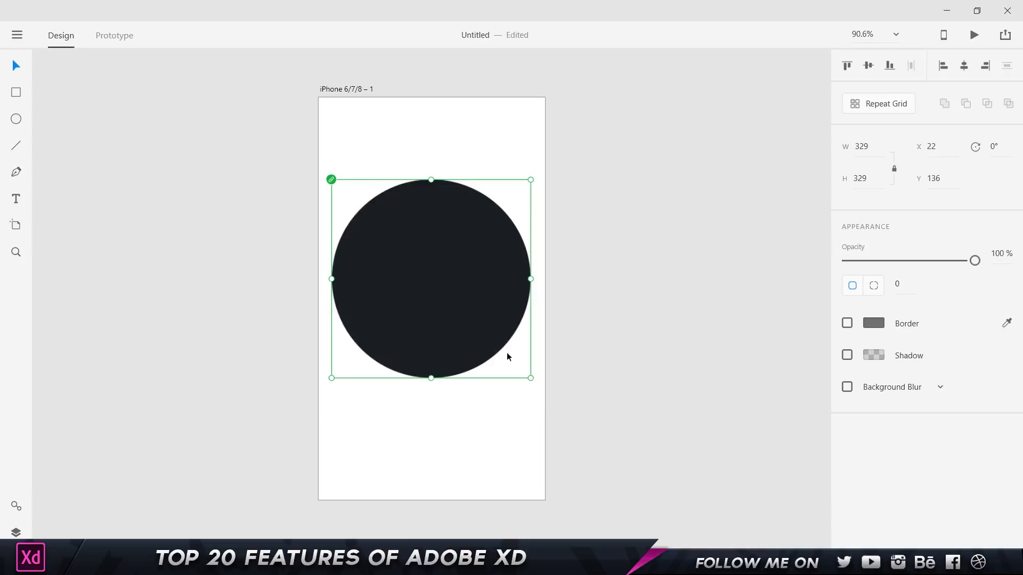
left_click(765, 185)
left_click(449, 274)
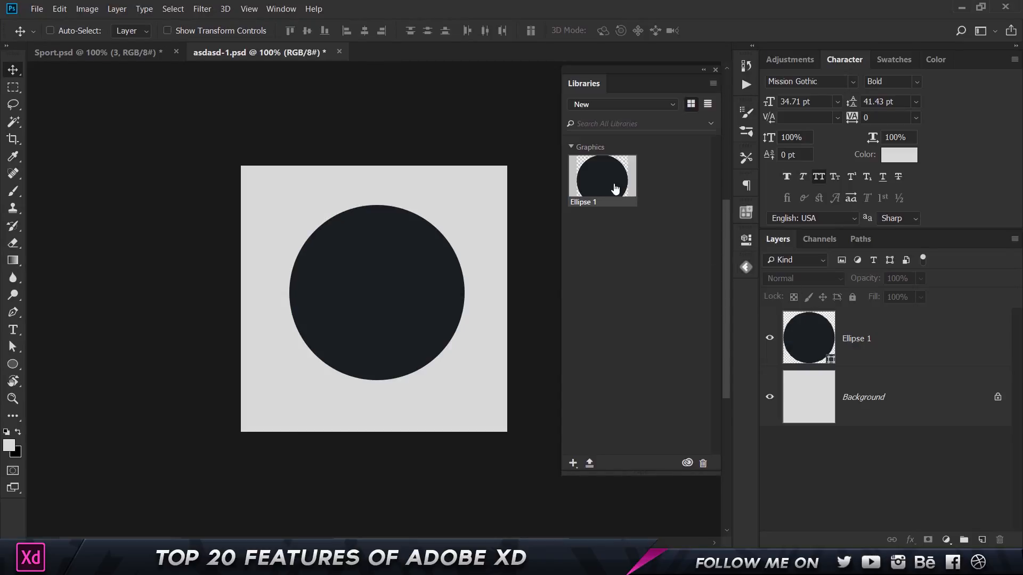
Open the Ellipse 1 library graphic in Photoshop and change its fill to pink.
right_click(613, 185)
left_click(656, 237)
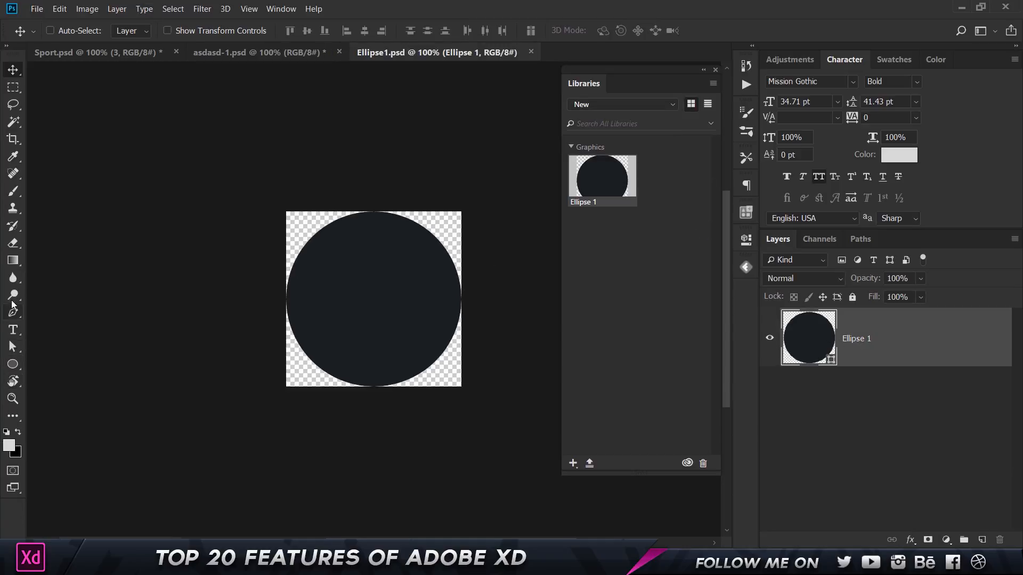
key("u")
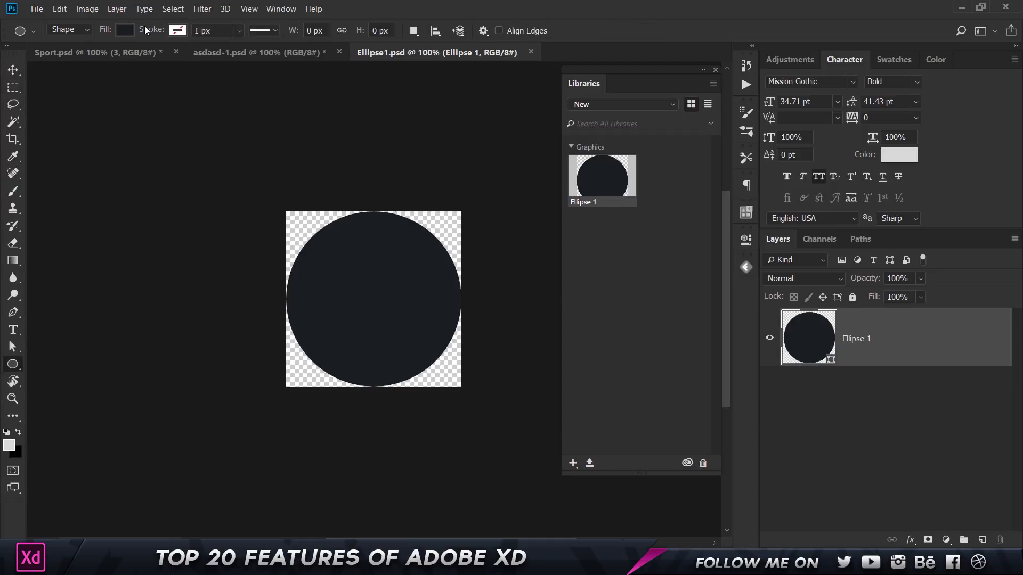
left_click(124, 30)
left_click(164, 127)
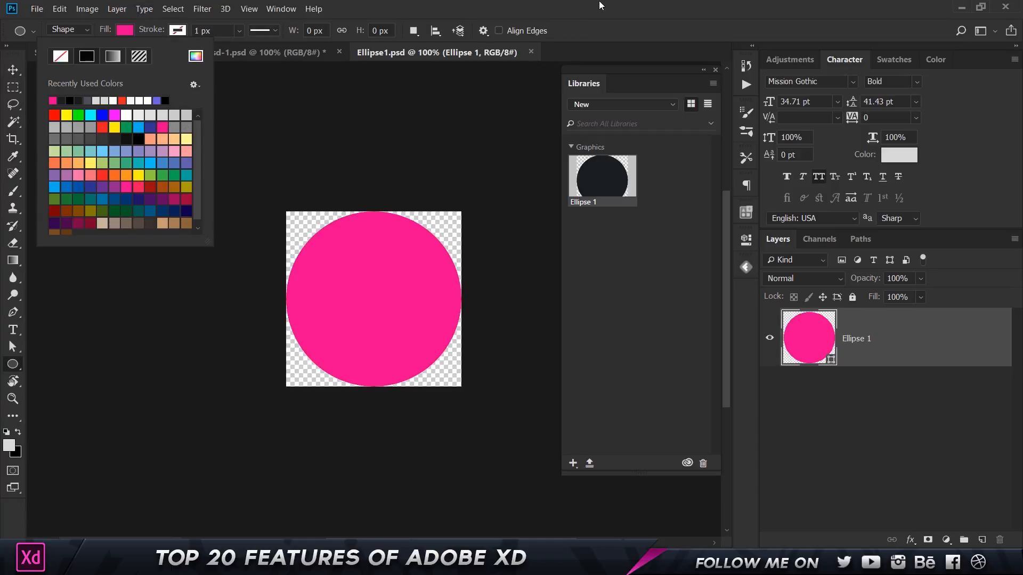
key("Return")
Save and close Ellipse1.psd, then return to Adobe XD.
key("ctrl+s")
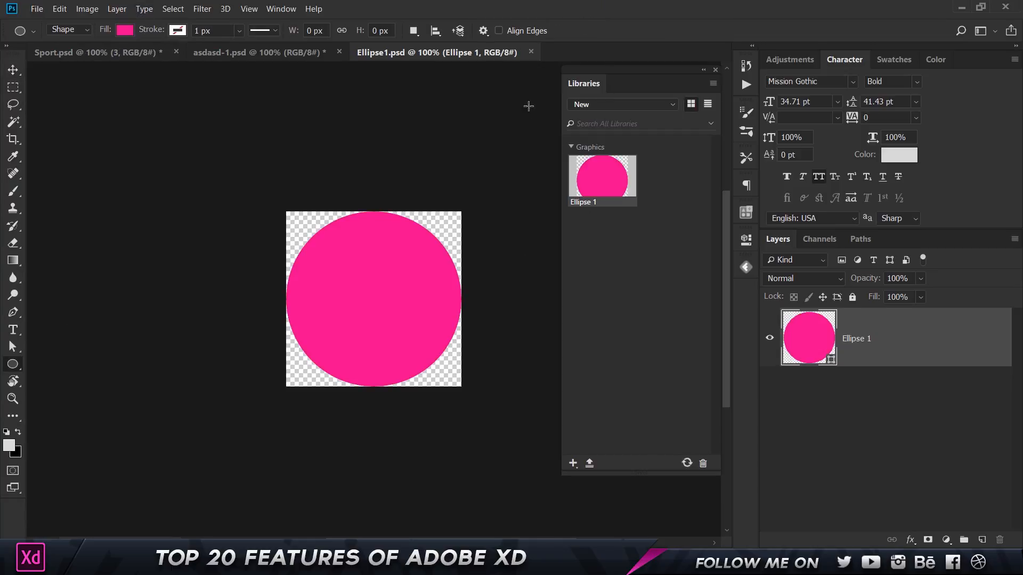
left_click(531, 53)
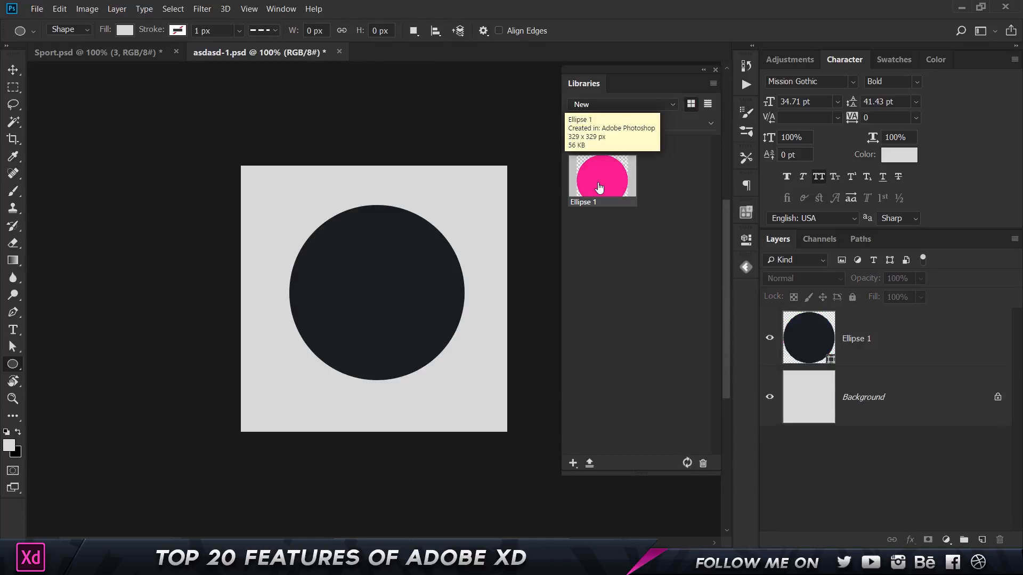
key("alt+Tab")
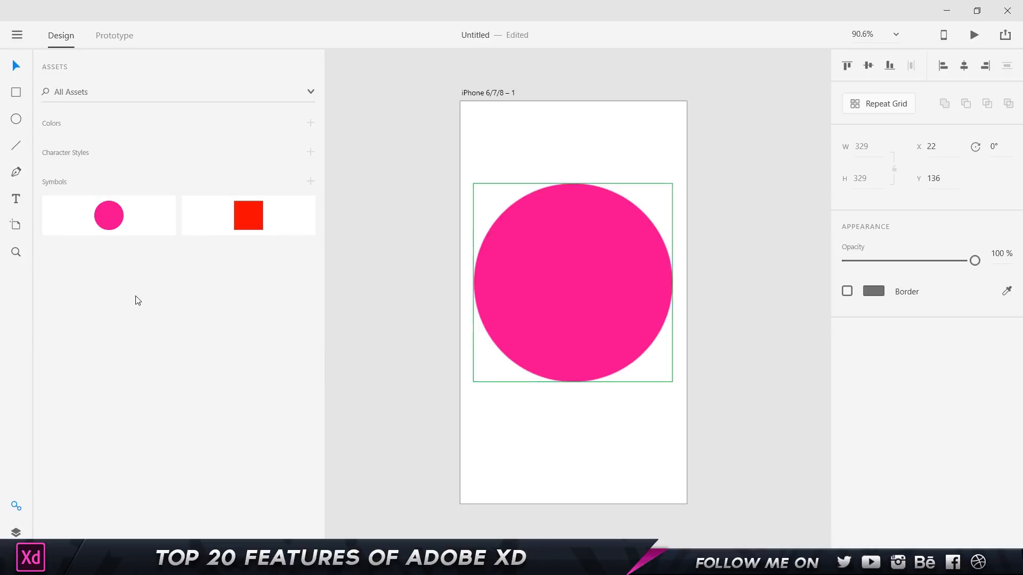
Select the circle symbol in the Assets panel to check that it is now pink.
left_click(140, 224)
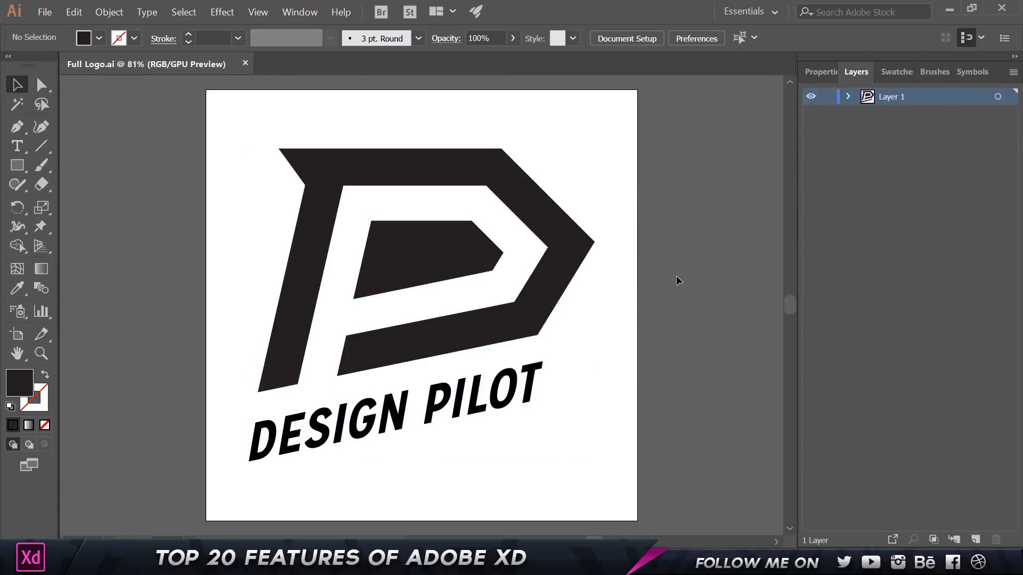
Copy just the P mark from the Full Logo.ai logo, then return to Adobe XD.
left_click_drag(227, 111, 623, 349)
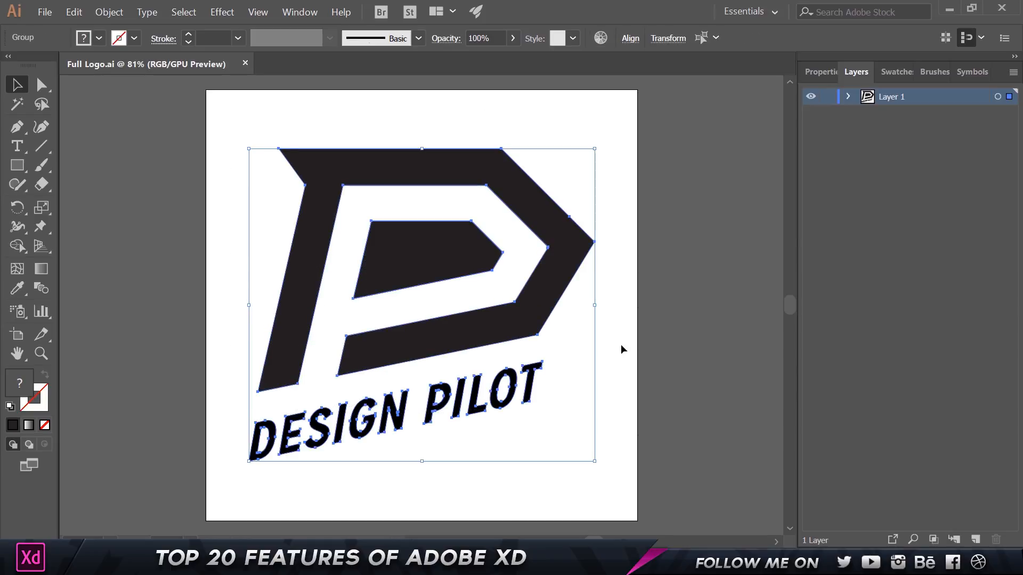
left_click(623, 350)
left_click(539, 313)
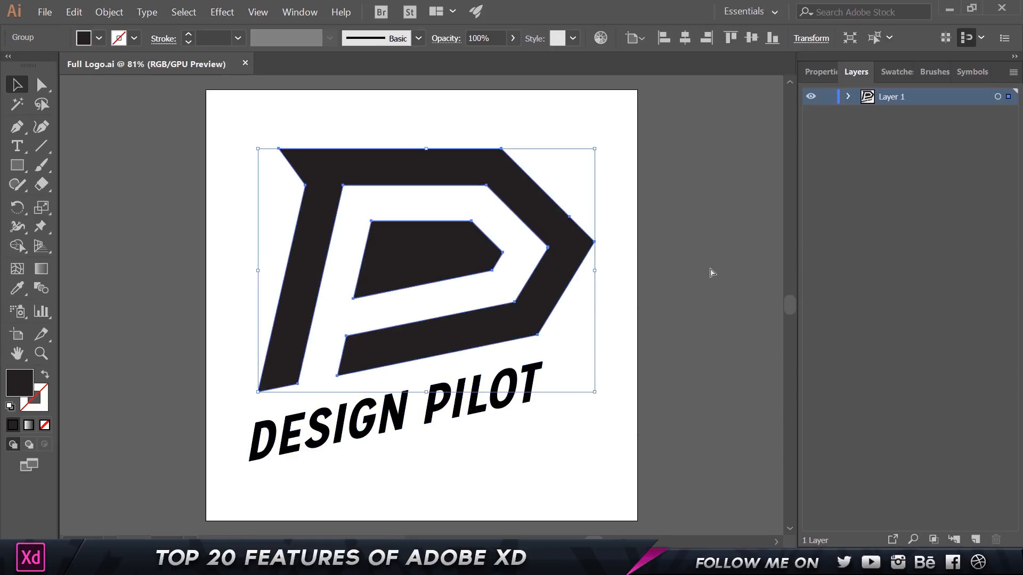
left_click(74, 11)
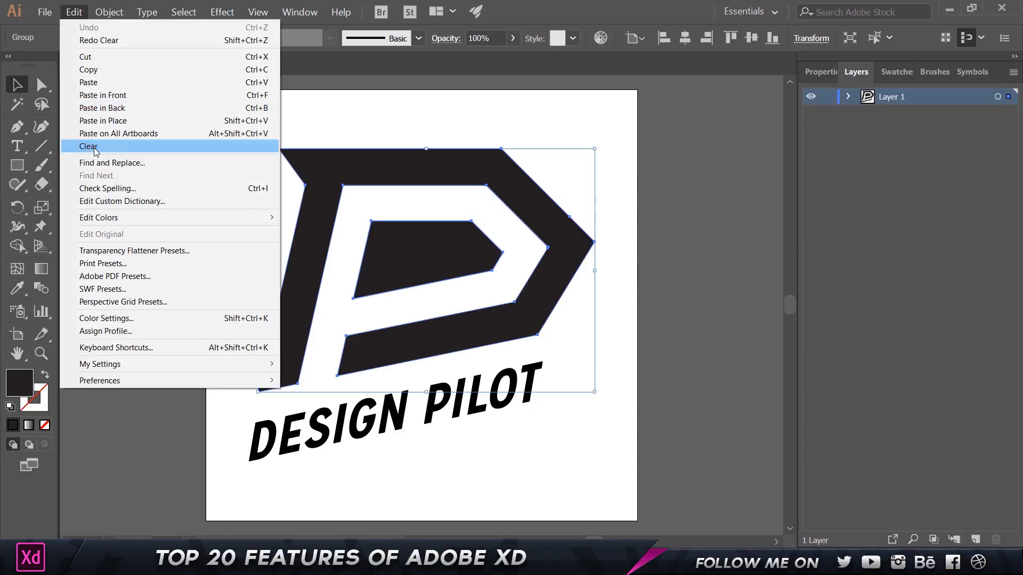
left_click(118, 73)
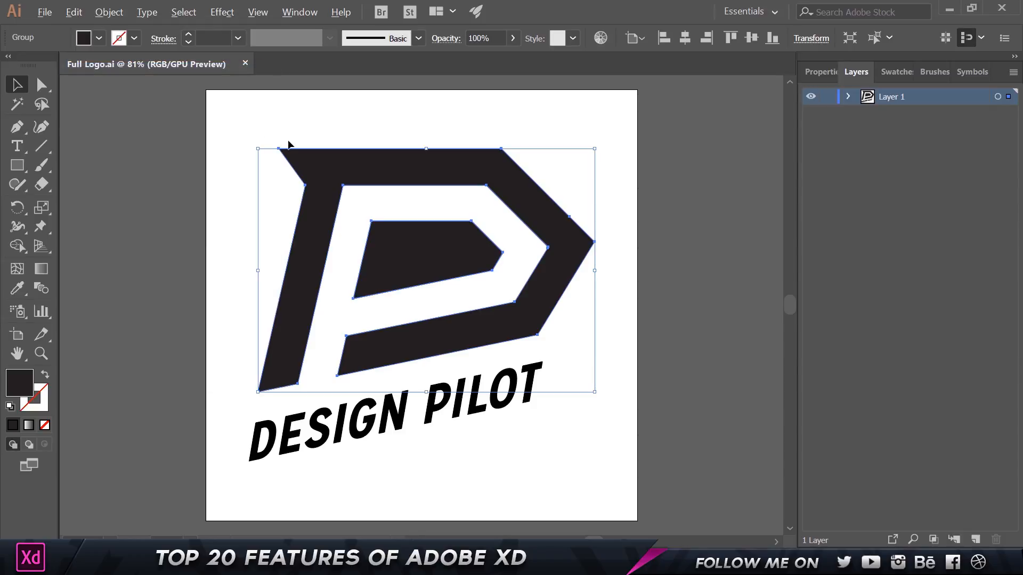
key("alt+Tab")
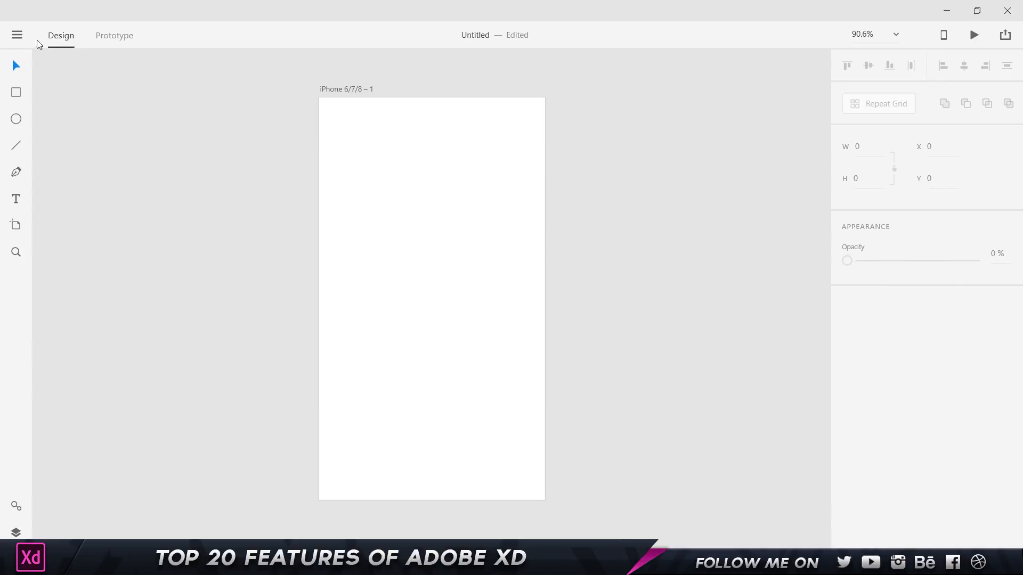
Paste the P mark onto the iPhone artboard and scale it down to fit.
right_click(424, 145)
left_click(470, 240)
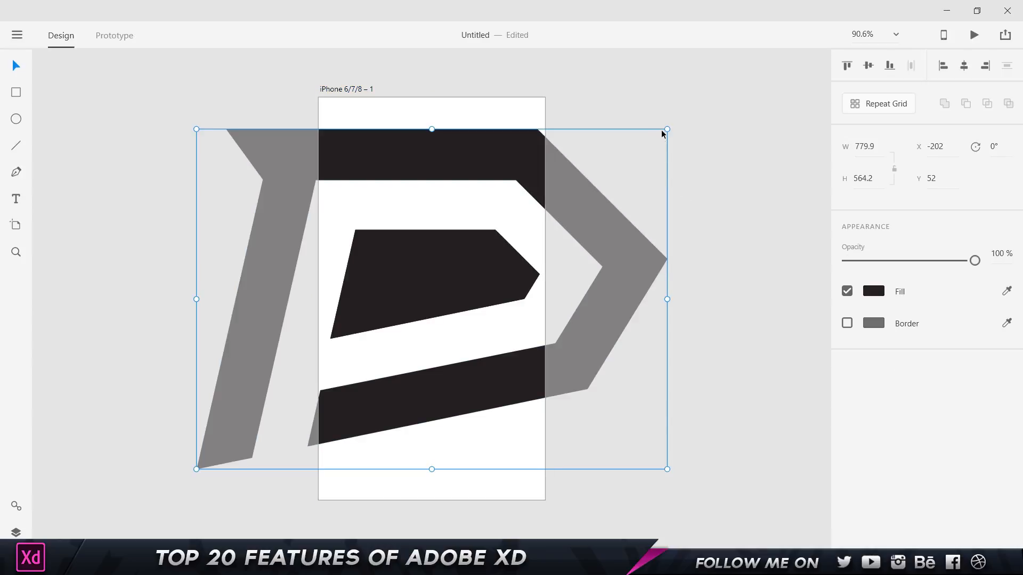
left_click_drag(667, 129, 528, 209)
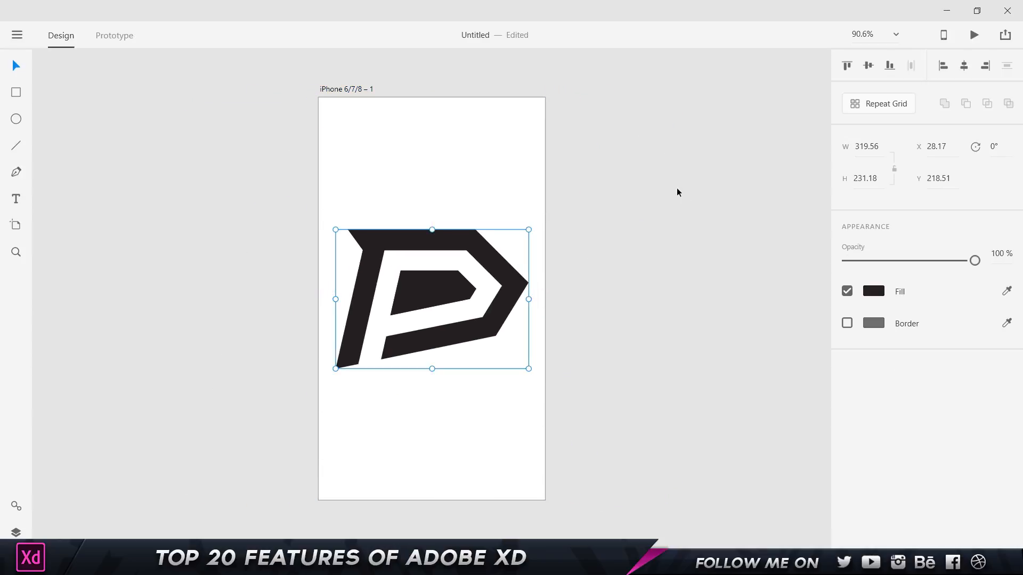
left_click(674, 186)
left_click(490, 263)
scroll(455, 256, "up", 2)
Ungroup the P logo into its separate shapes.
right_click(453, 230)
left_click(486, 244)
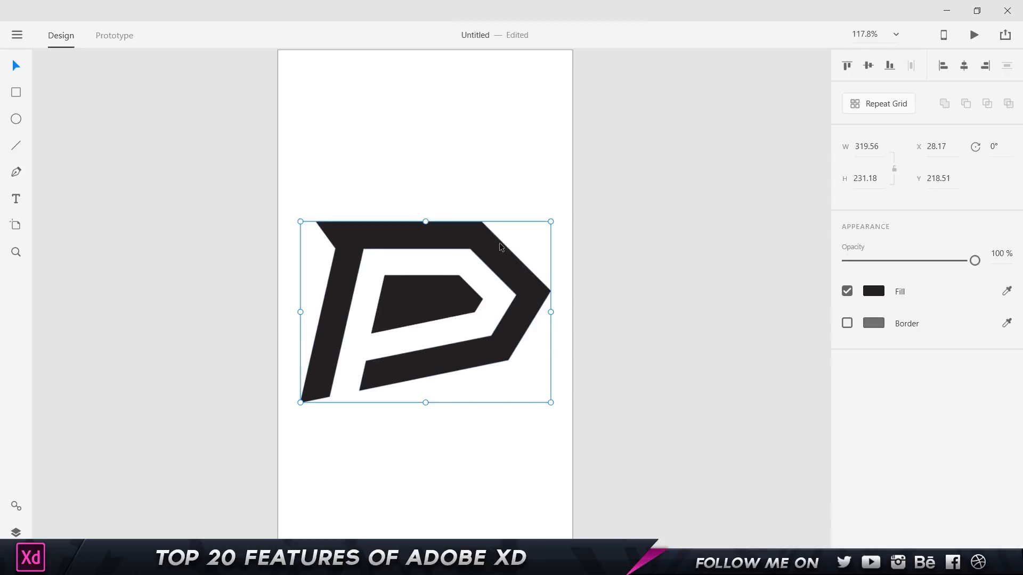
left_click(490, 265)
left_click(446, 283)
Edit the outer P shape's anchor points, undoing the trial point changes and deletion.
double_click(477, 236)
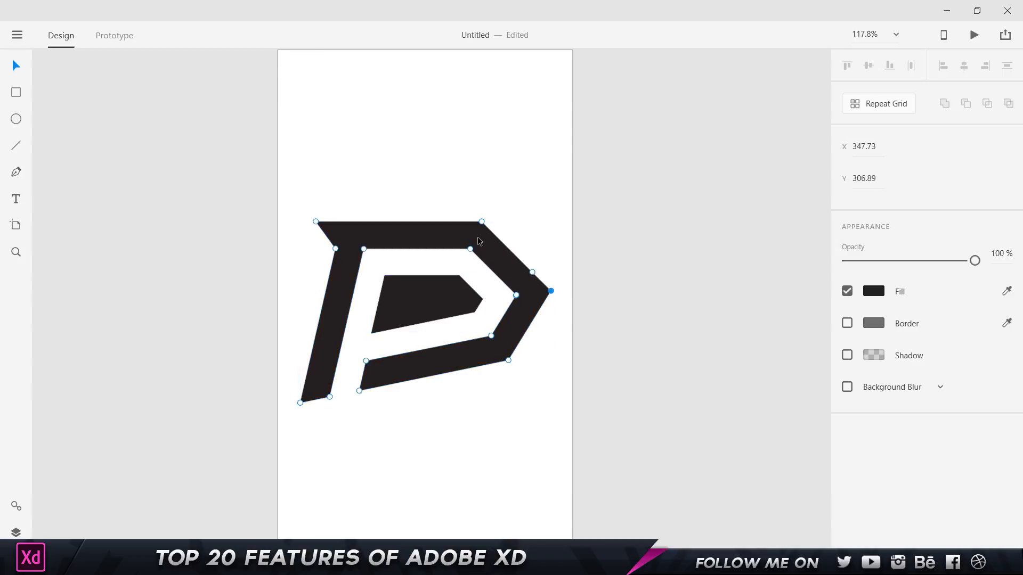
mouse_move(484, 224)
left_mouse_down()
mouse_move(488, 205)
mouse_move(527, 188)
mouse_move(484, 224)
left_mouse_up()
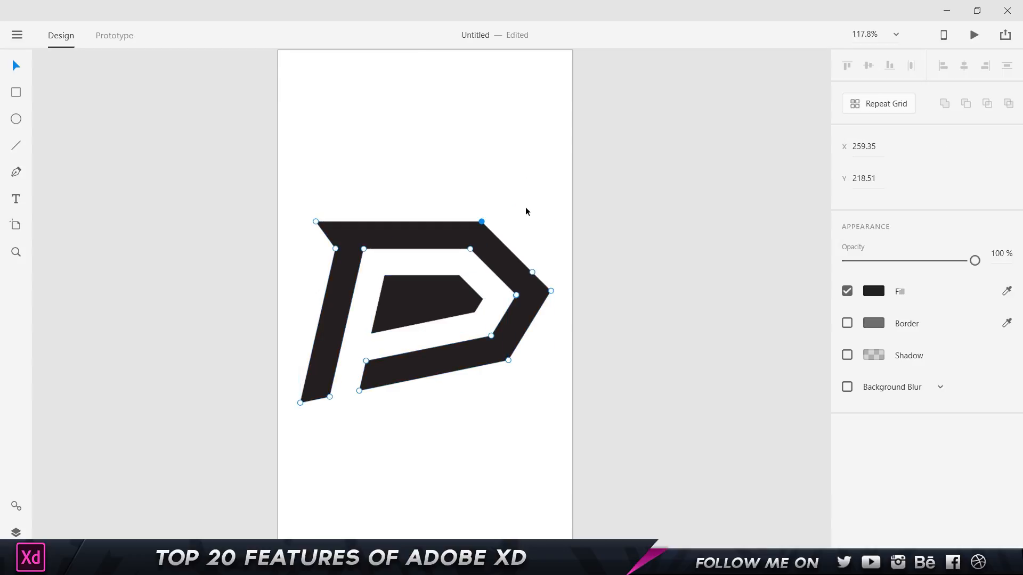
left_click(533, 273)
key("ctrl+z")
left_click(508, 361)
key("Delete")
key("ctrl+z")
left_click(582, 319)
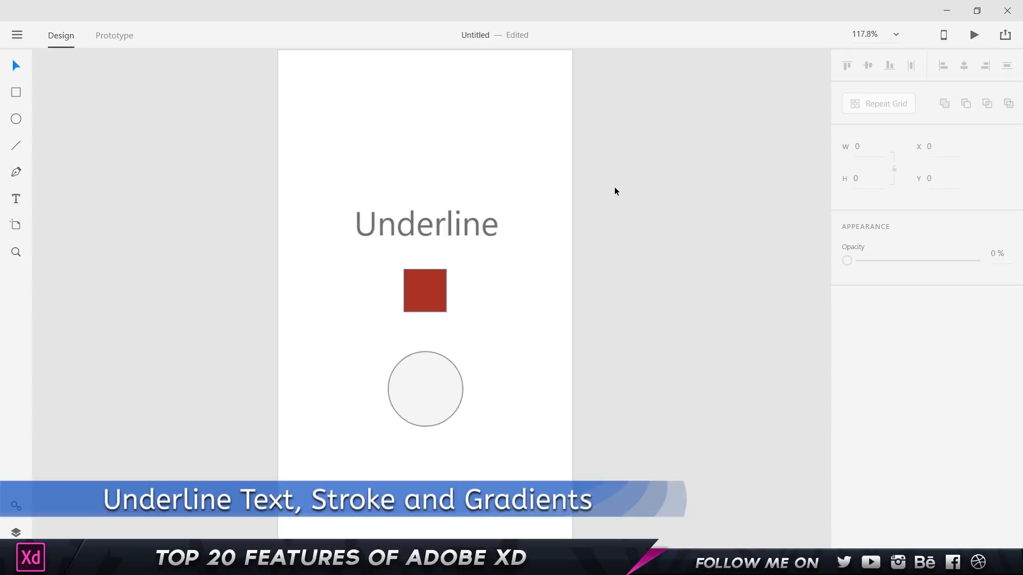
Apply underline styling to the 'Underline' text label.
left_click(486, 223)
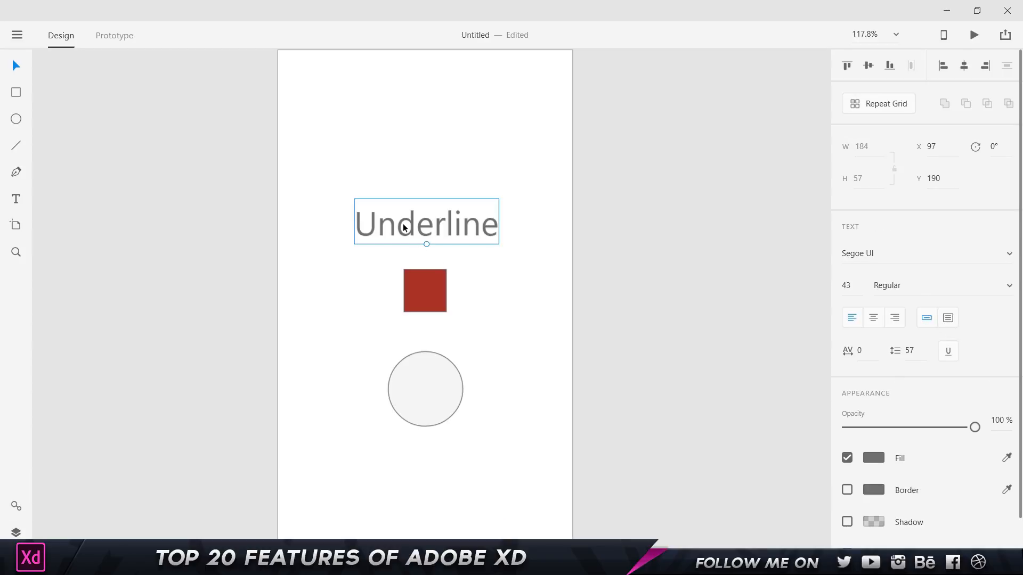
left_click(948, 352)
left_click(690, 323)
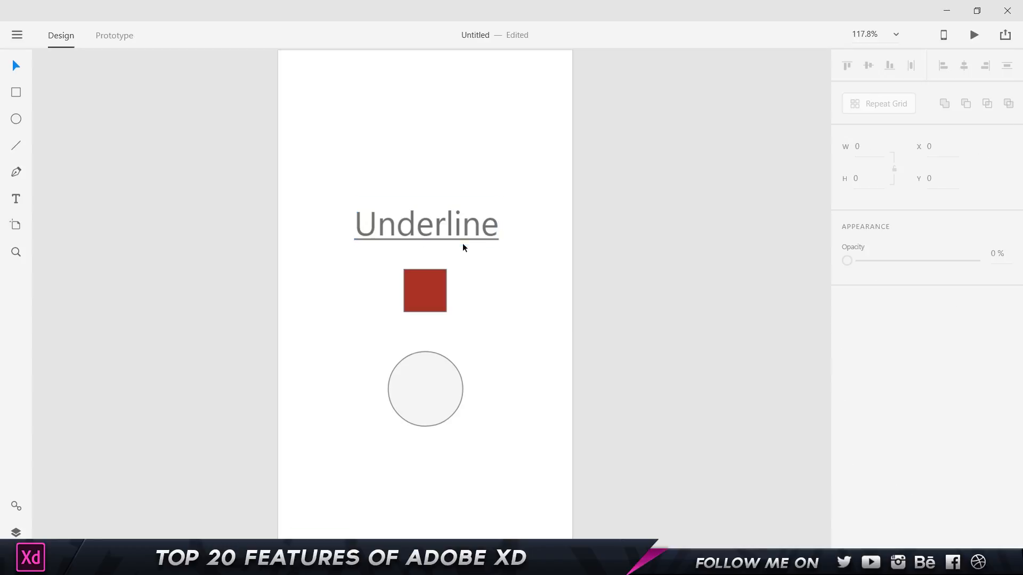
Replace the label's word 'Underline' with 'Pretty'.
left_click(445, 231)
double_click(445, 231)
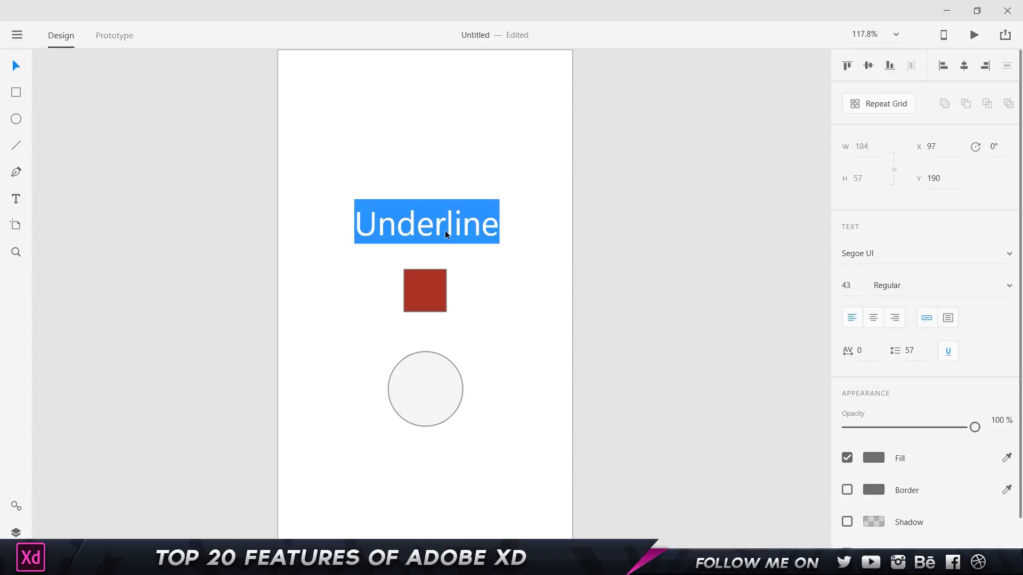
type("Pretty")
left_click(503, 274)
left_click(413, 230)
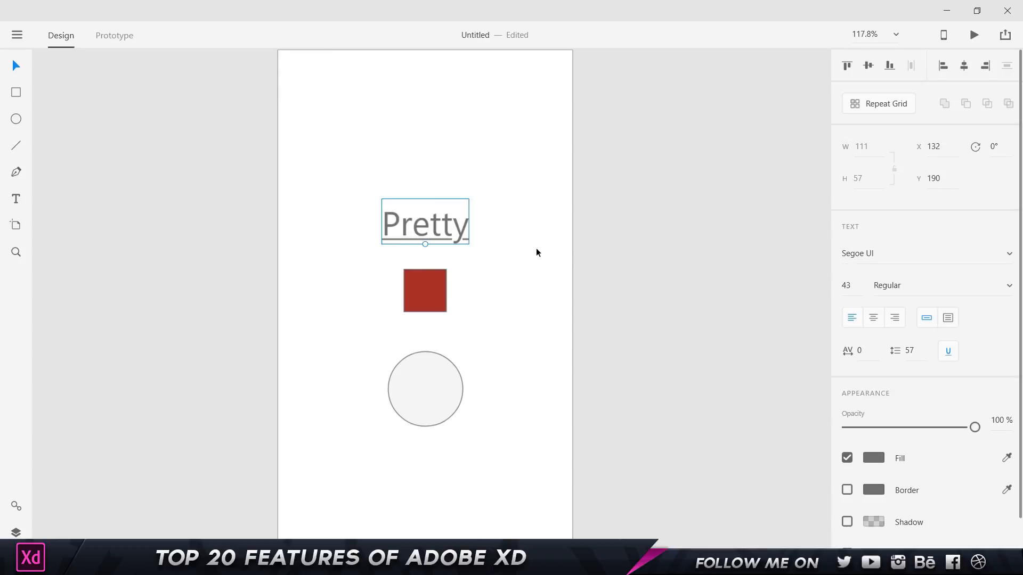
left_click(536, 249)
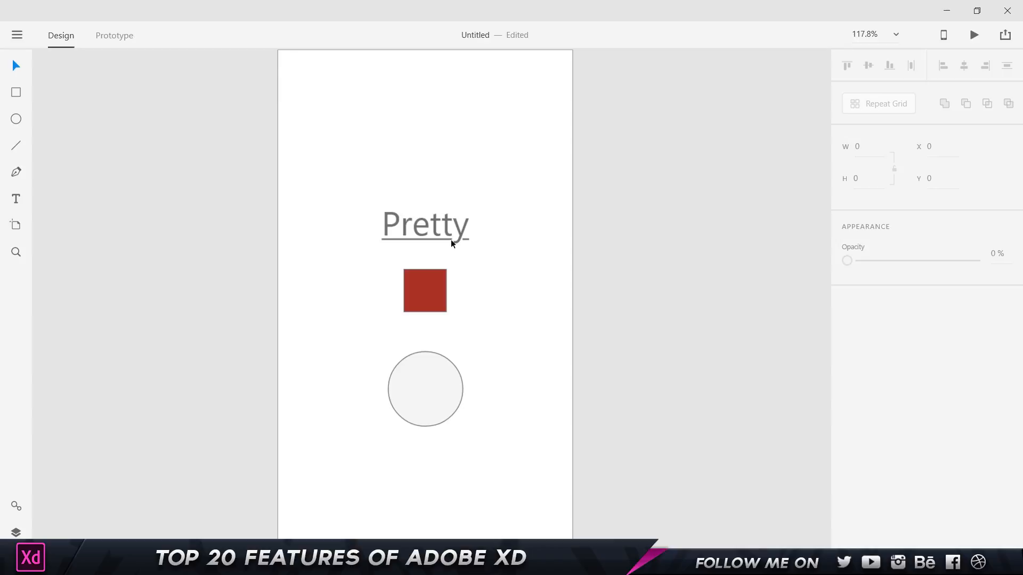
left_click(440, 288)
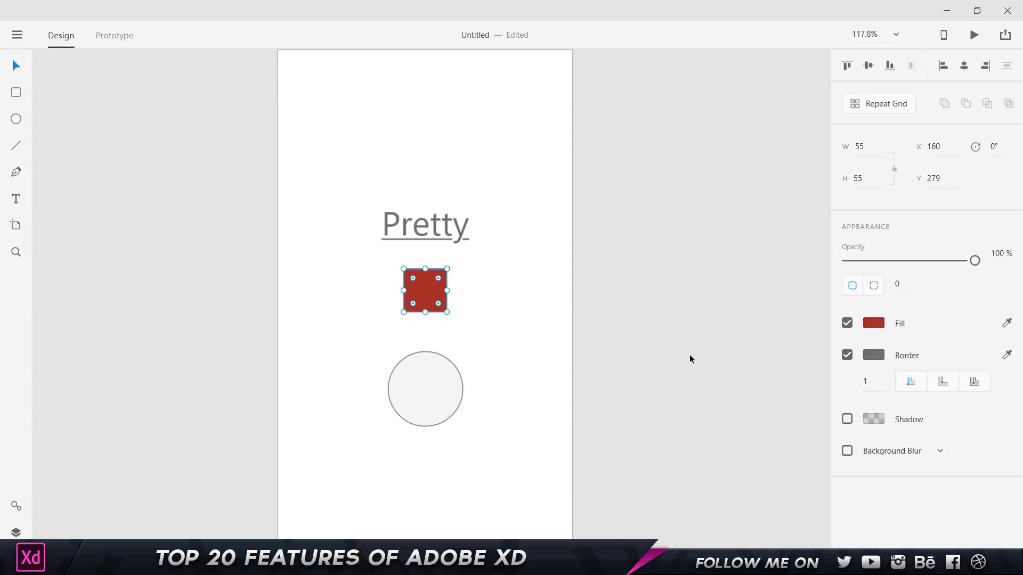
Give the red square a border of width 10 set as an inner stroke.
left_click(871, 383)
type("10")
scroll(395, 299, "up", 5)
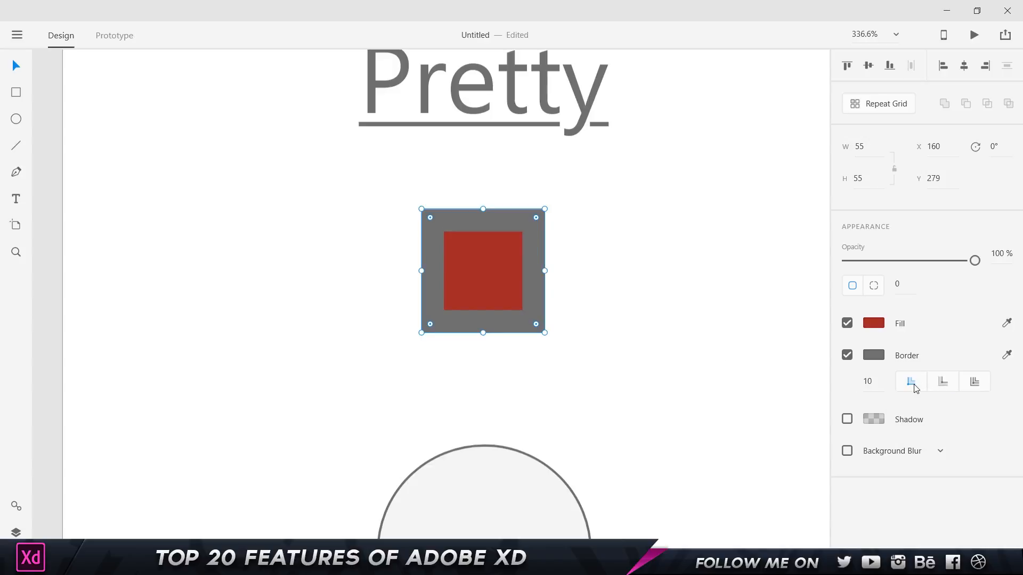
left_click(938, 381)
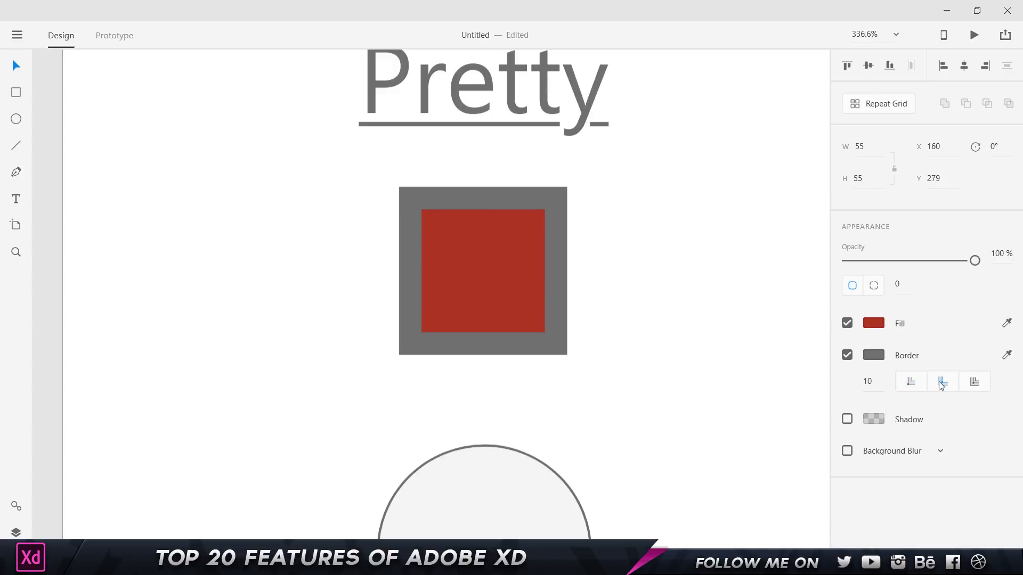
left_click(974, 388)
left_click(911, 381)
left_click(676, 301)
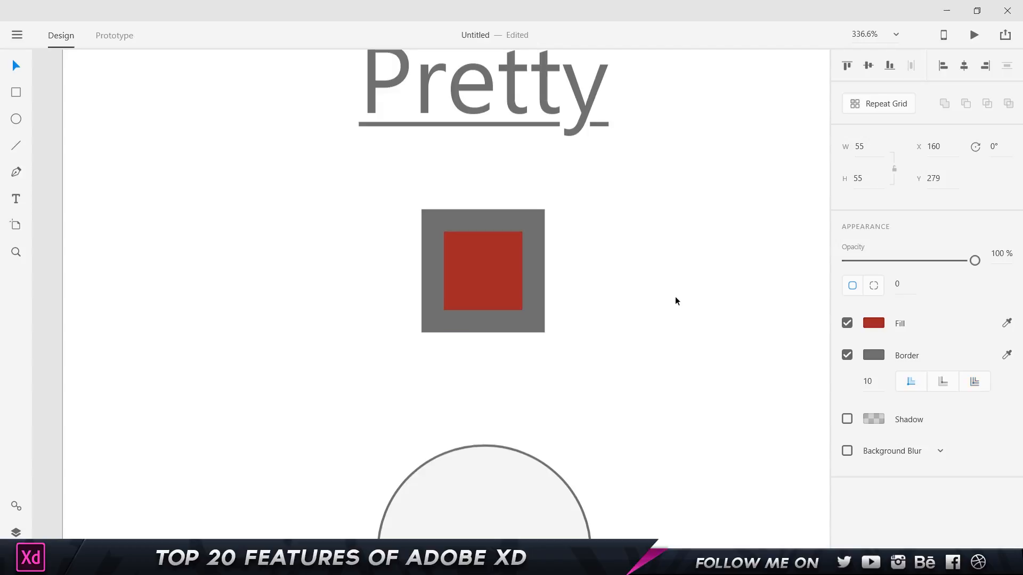
scroll(675, 301, "down", 3)
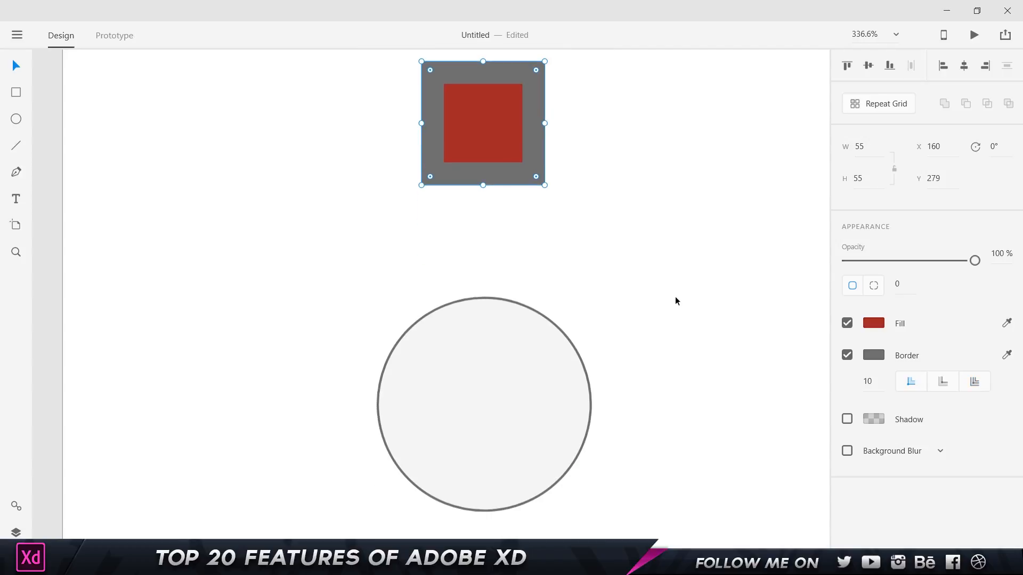
Change the circle's fill type to a radial gradient.
left_click(520, 369)
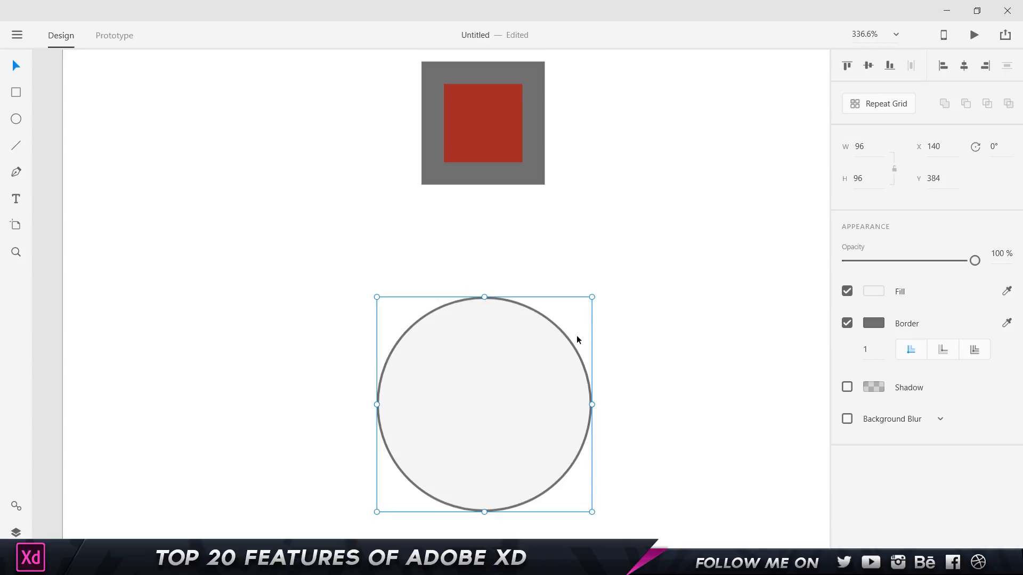
left_click(876, 293)
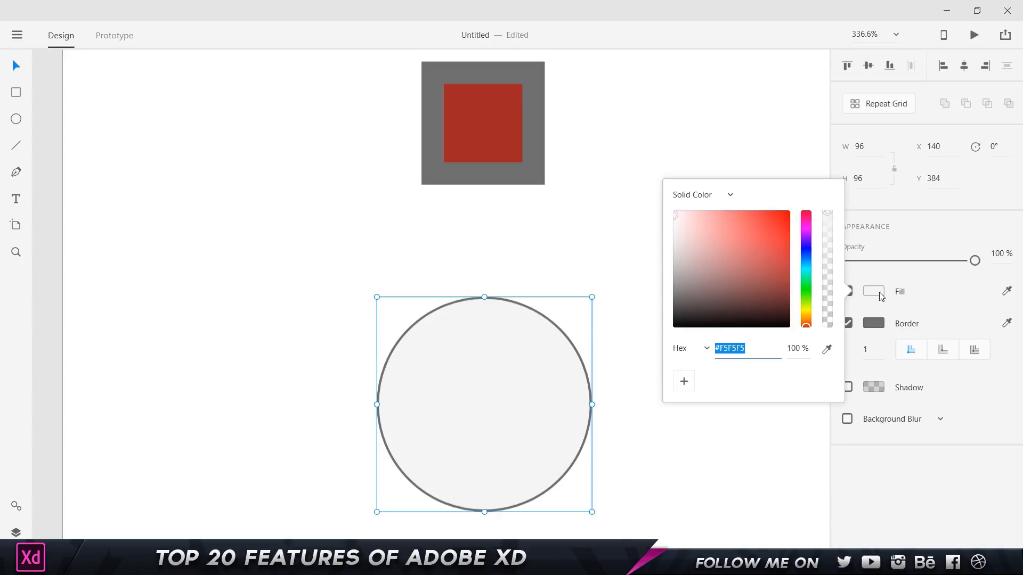
left_click(703, 195)
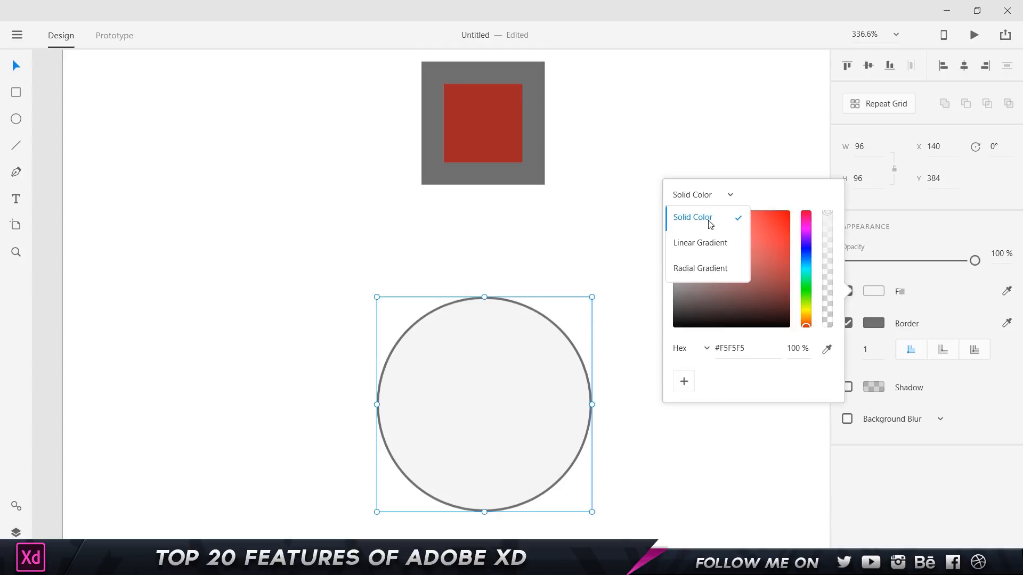
left_click(712, 243)
left_click(713, 187)
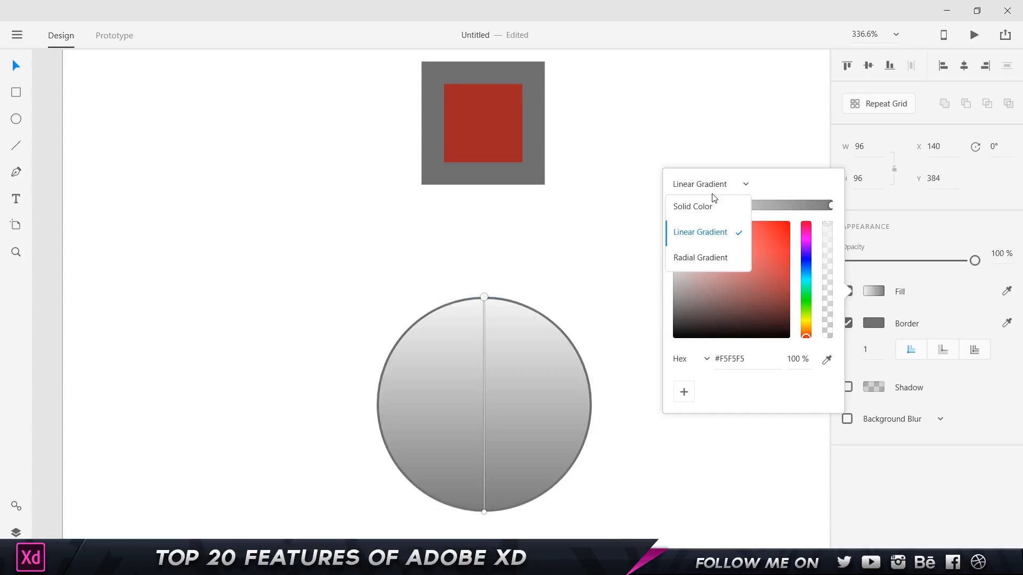
left_click(712, 259)
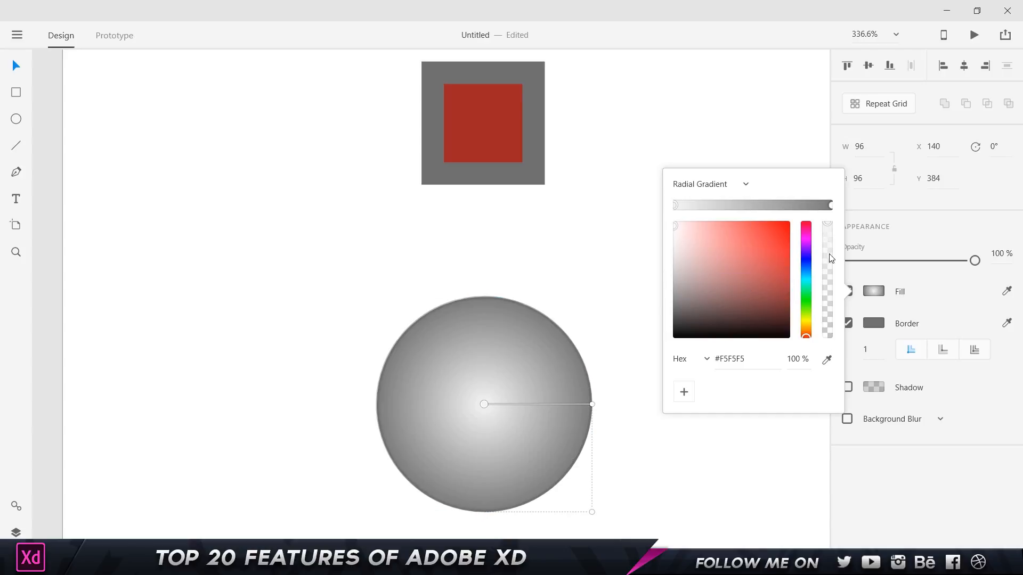
Set the gradient's centre stop to #FF0000 and outer stop to dark red #550000.
left_click(788, 224)
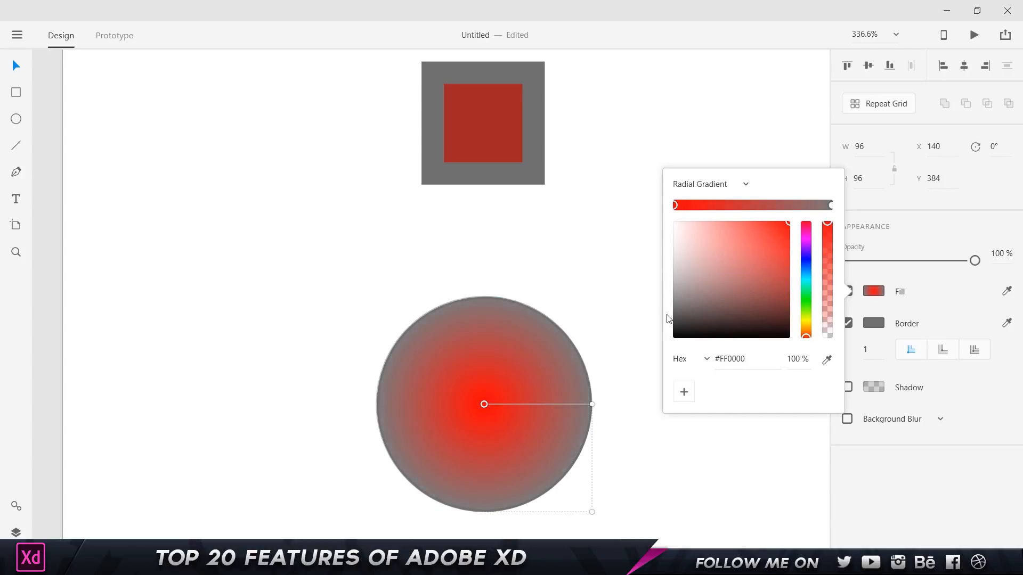
left_click(830, 205)
left_click_drag(788, 247, 807, 300)
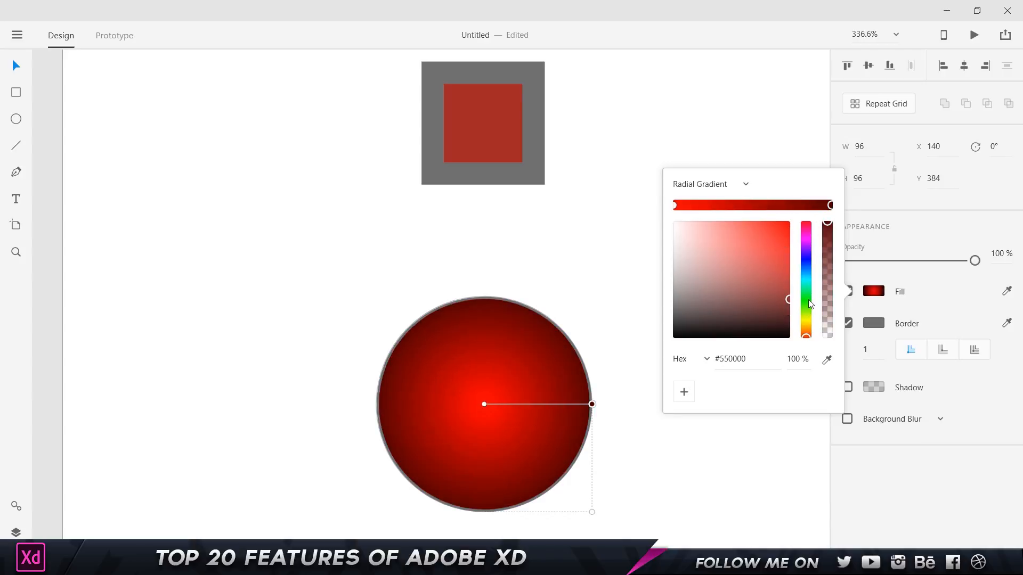
left_click(651, 281)
scroll(633, 303, "down", 2)
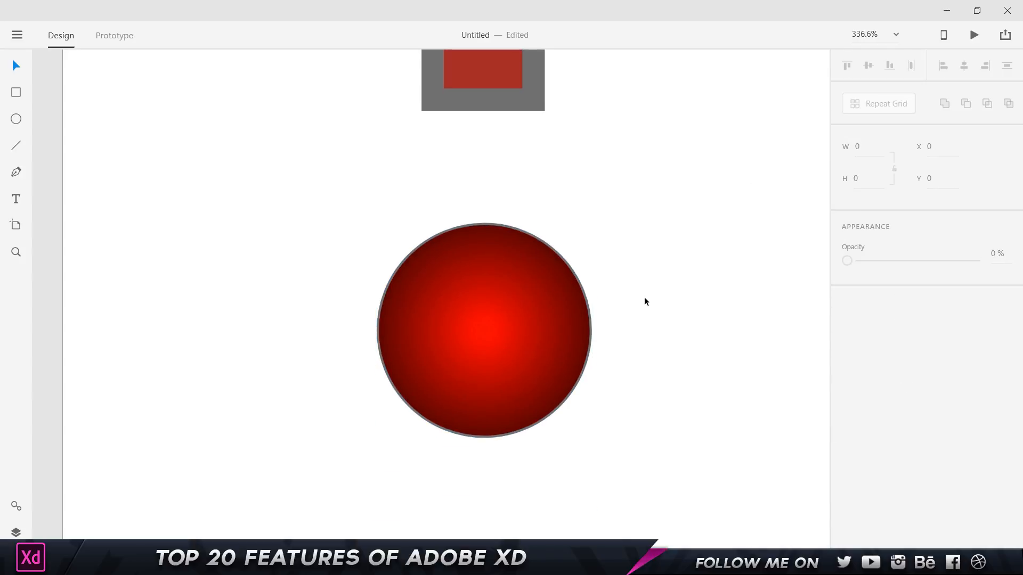
Open Sport.psd from the Awesomest Looking Templates folder with Adobe XD CC.
scroll(646, 257, "down", 5)
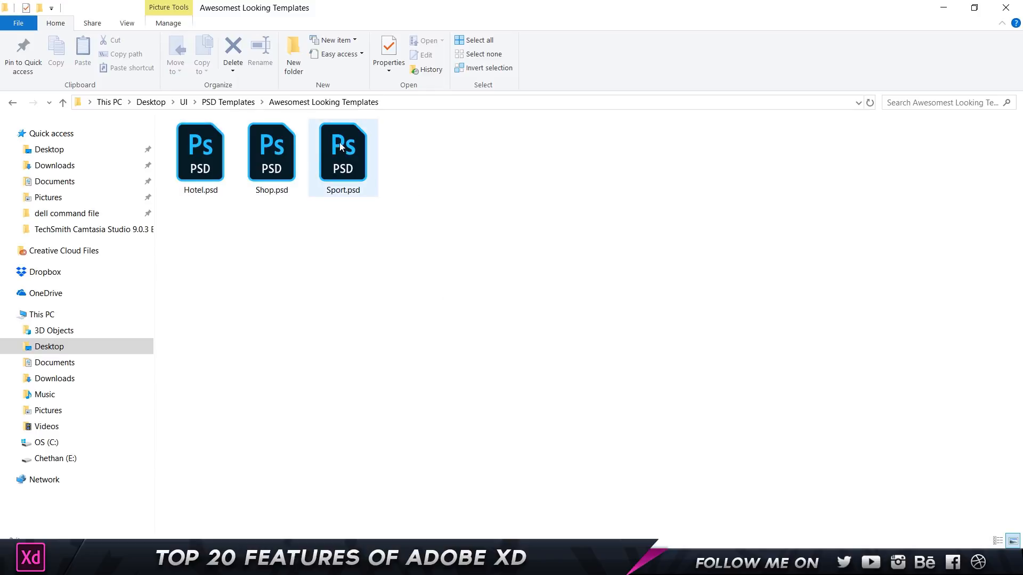
left_click(340, 160)
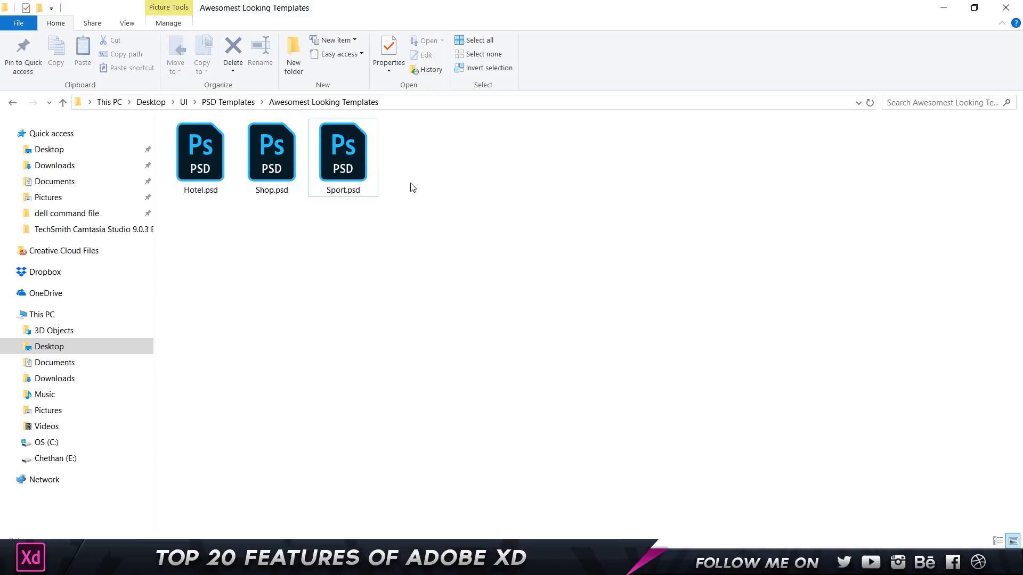
right_click(359, 146)
mouse_move(457, 244)
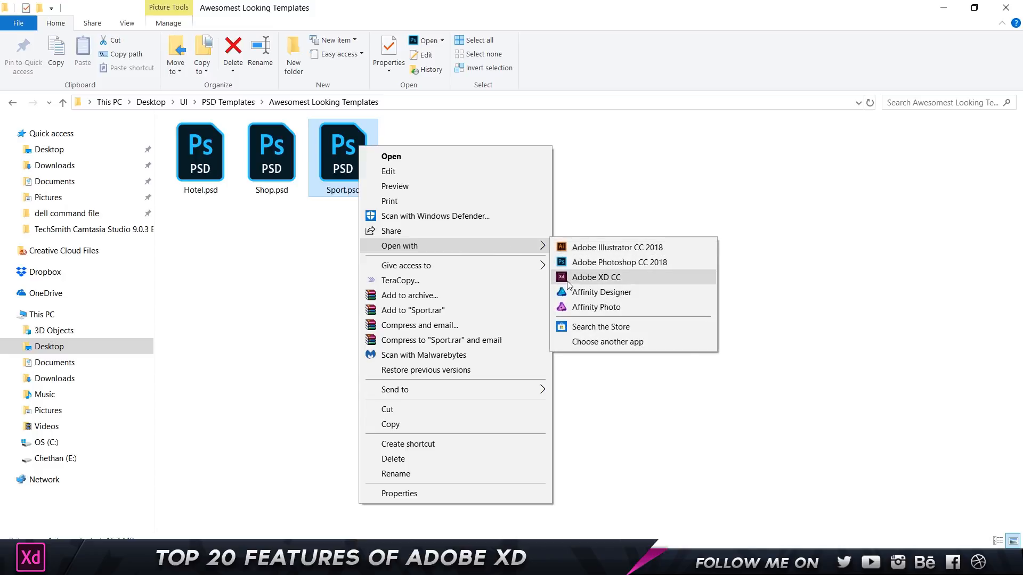
left_click(586, 277)
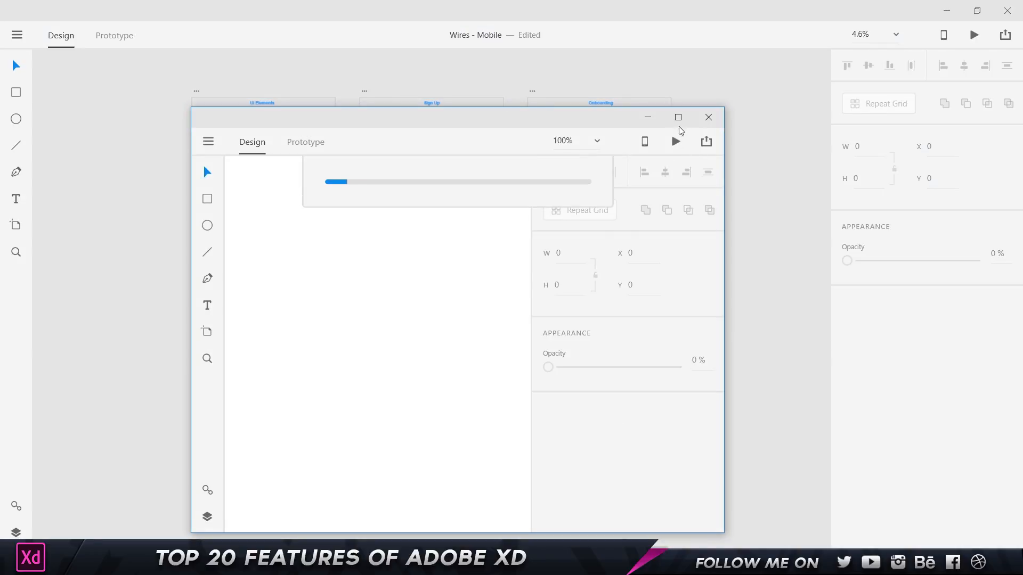
Maximize the new Sport document window and zoom into its Canvas artboard.
left_click(678, 117)
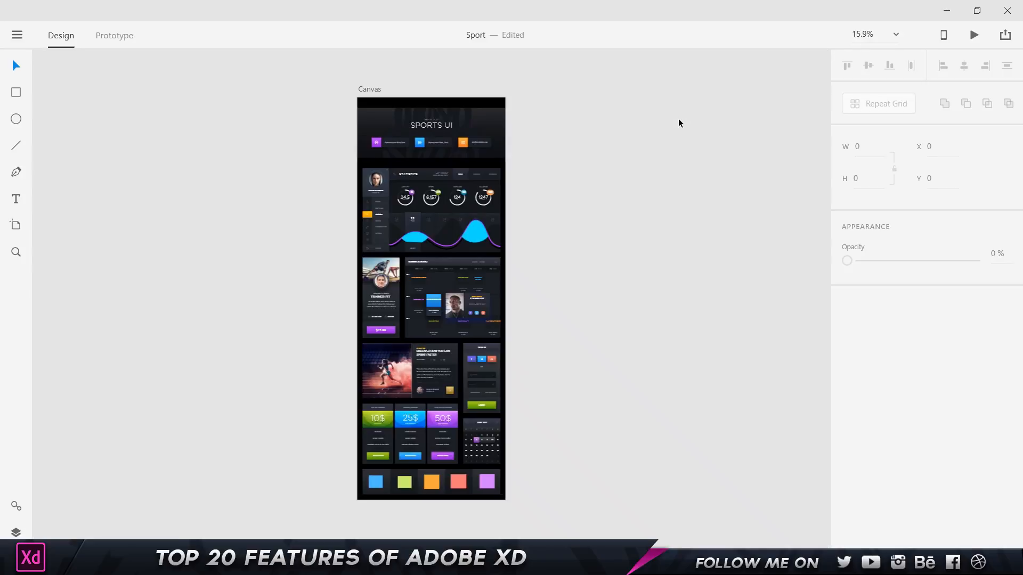
scroll(360, 82, "up", 5)
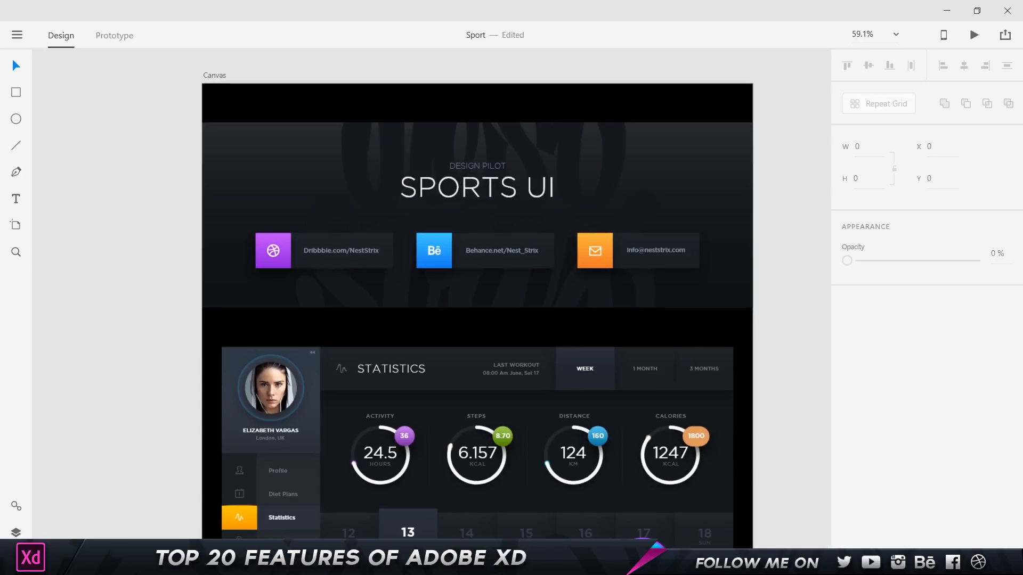
Show the Layers panel and expand Canvas through Info, the inner Info group and group 3.
left_click(17, 532)
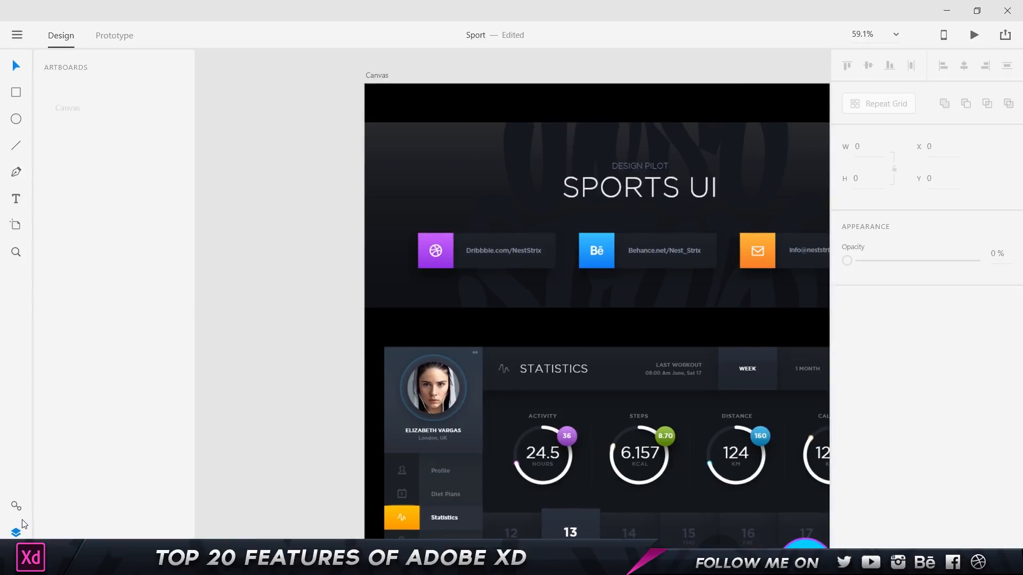
double_click(150, 98)
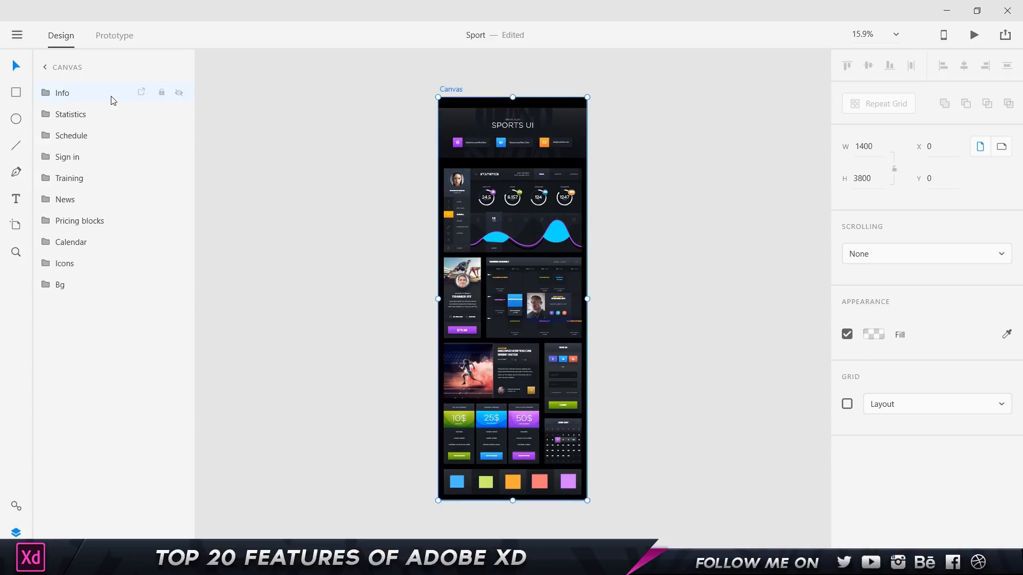
left_click(113, 100)
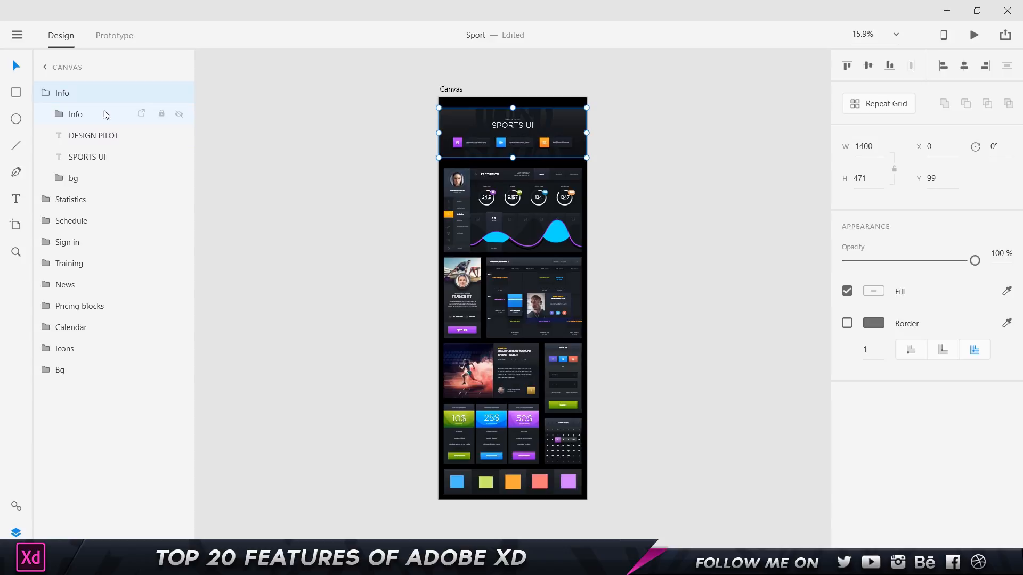
left_click(105, 114)
left_click(101, 138)
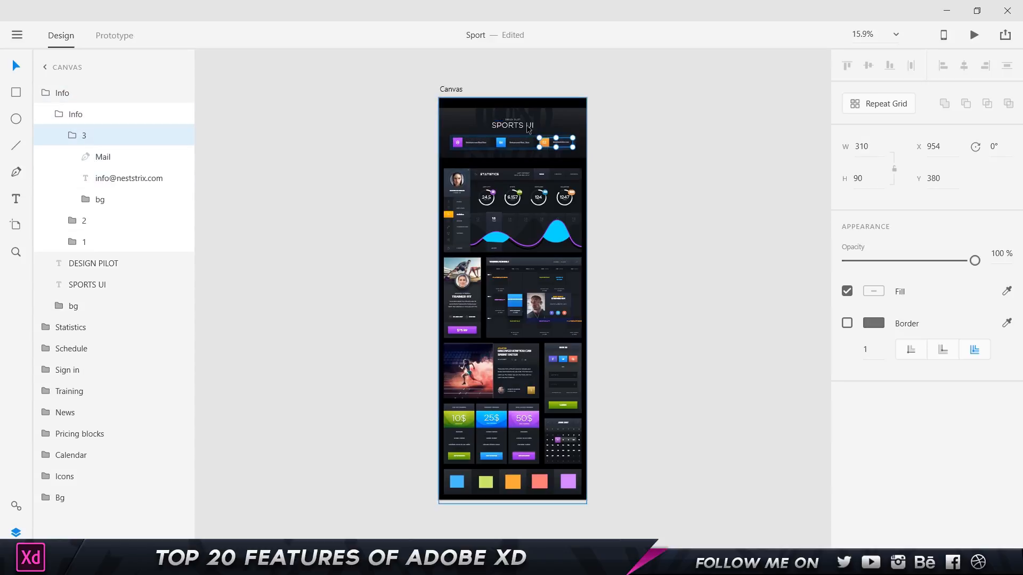
scroll(521, 121, "up", 6)
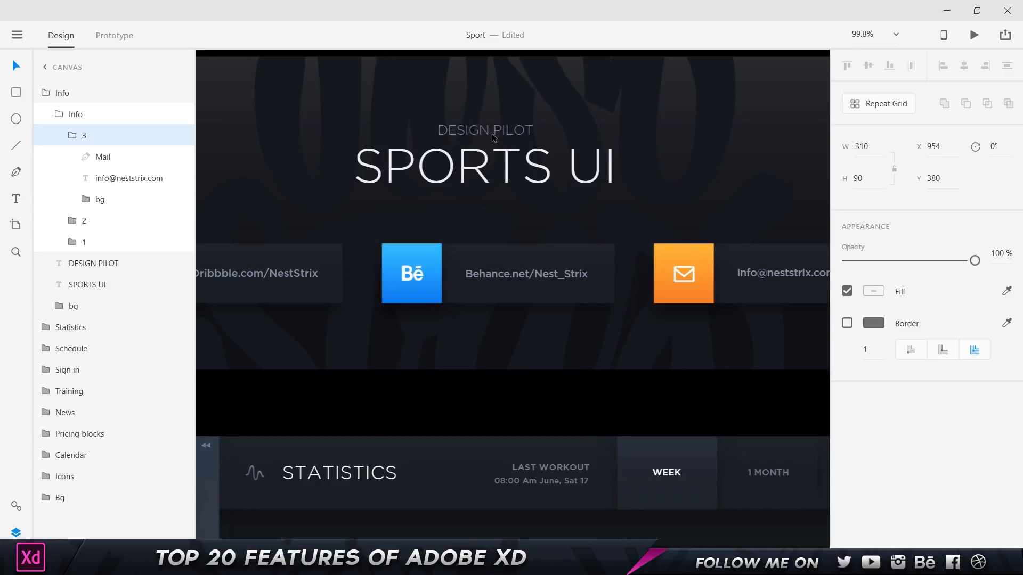
Retitle the SPORTS UI heading to 'Adobe Xd' and select the contact bar.
double_click(483, 160)
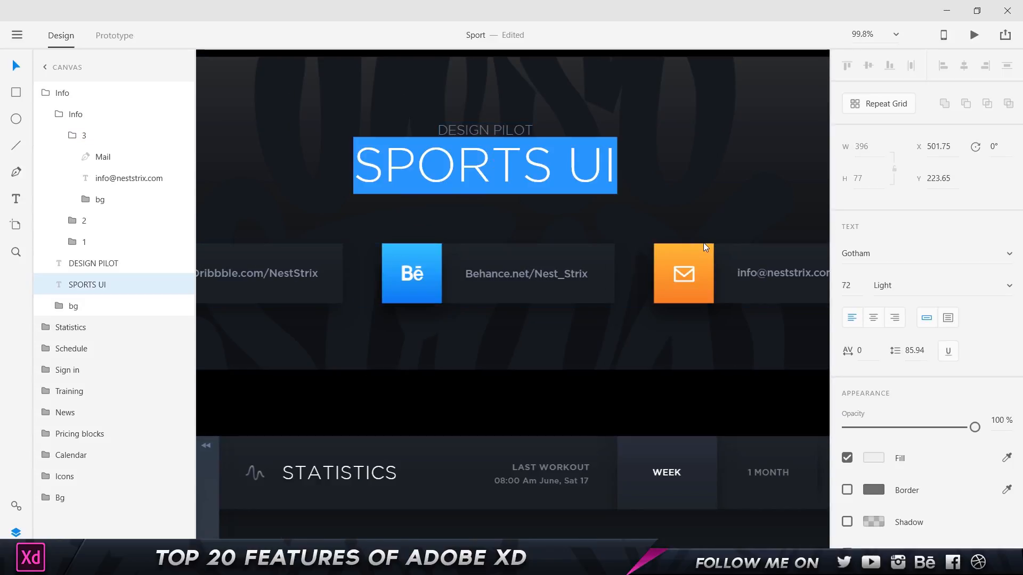
type("Adobe")
type(" Xd")
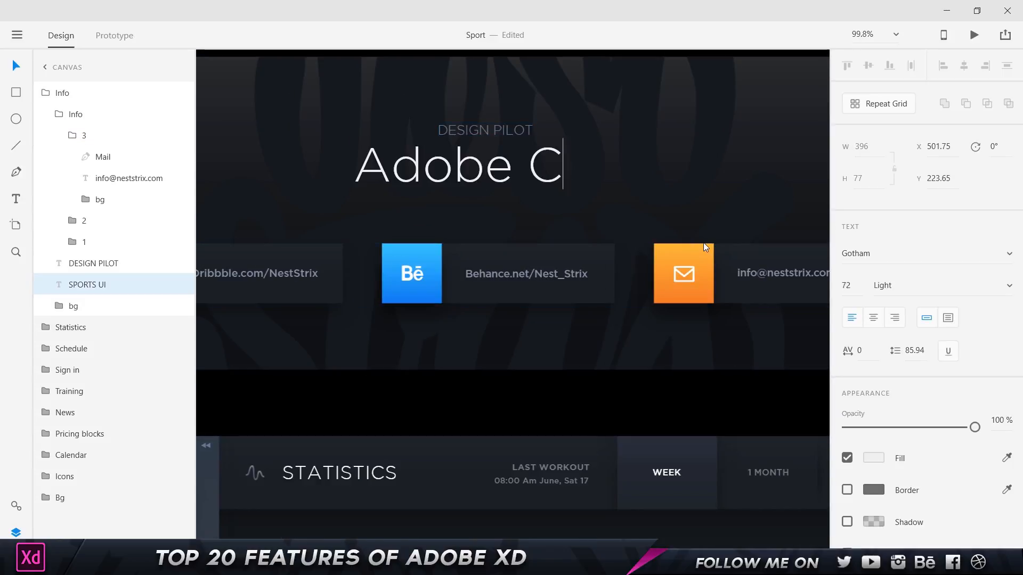
key("Escape")
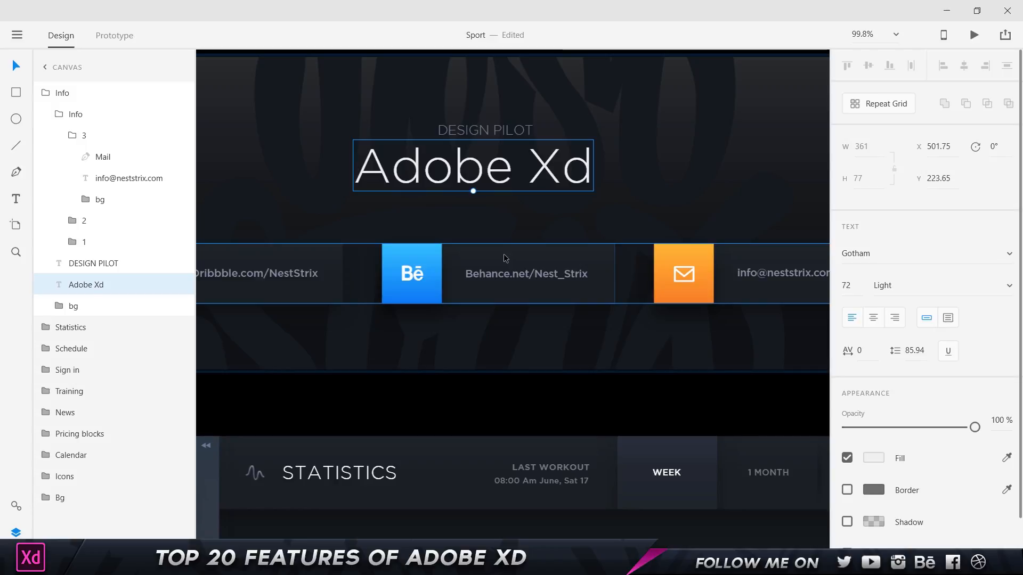
left_click(505, 259)
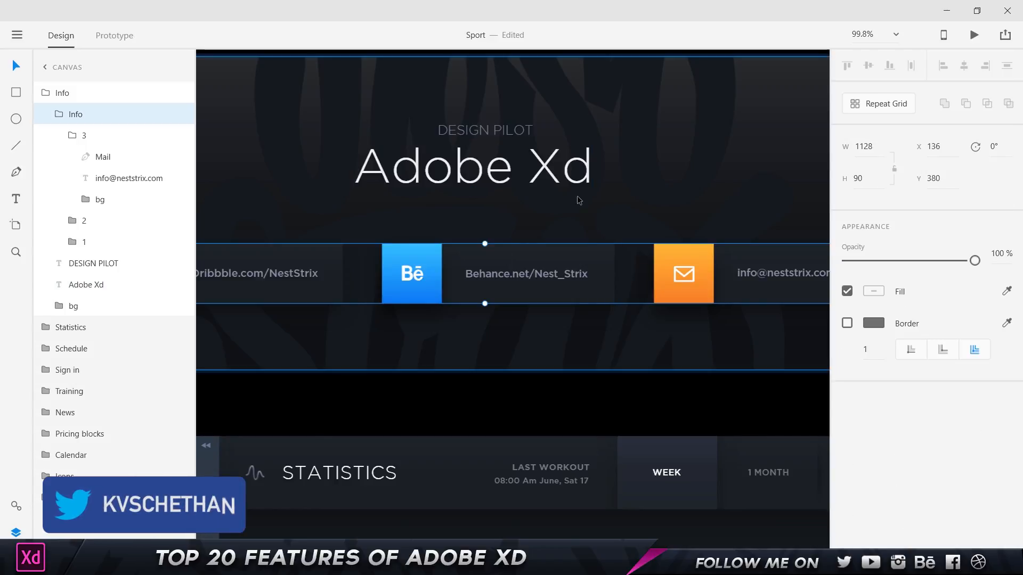
Ungroup the Info group, the contact bar and the Behance link group.
scroll(577, 197, "down", 1)
key("Escape")
right_click(385, 144)
left_click(445, 242)
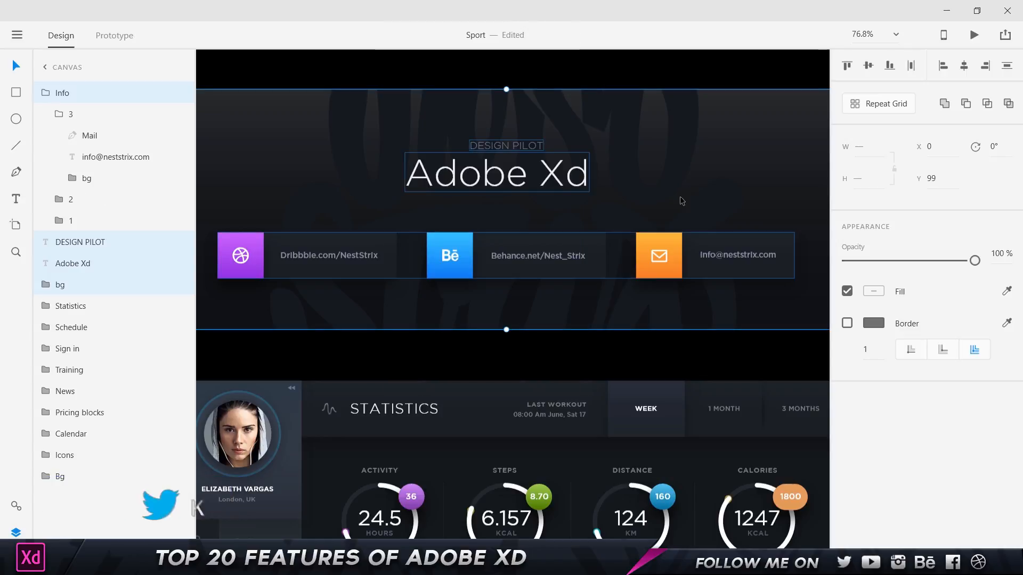
left_click(481, 356)
left_click(467, 248)
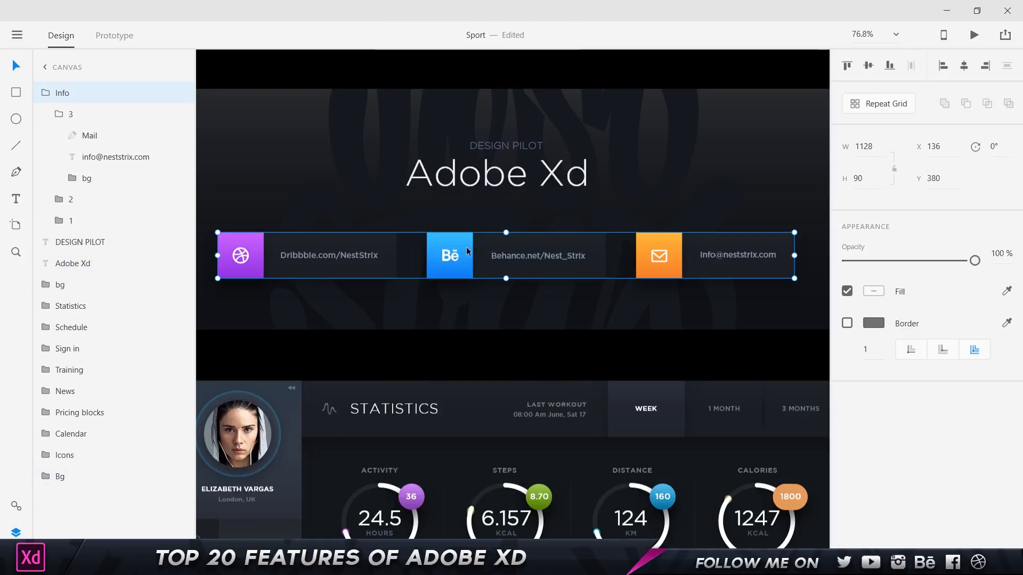
right_click(465, 247)
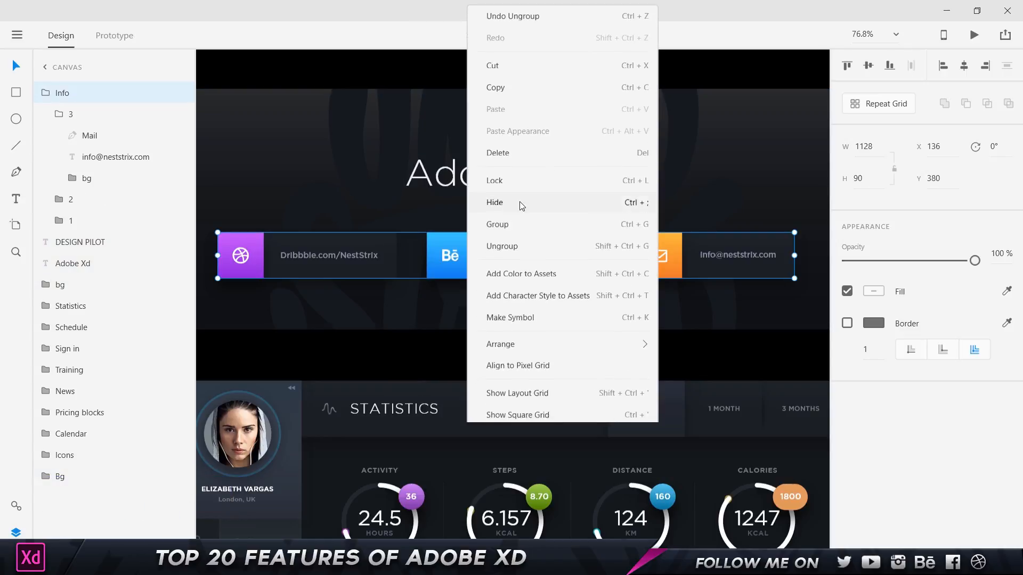
left_click(536, 250)
left_click(464, 249)
right_click(464, 254)
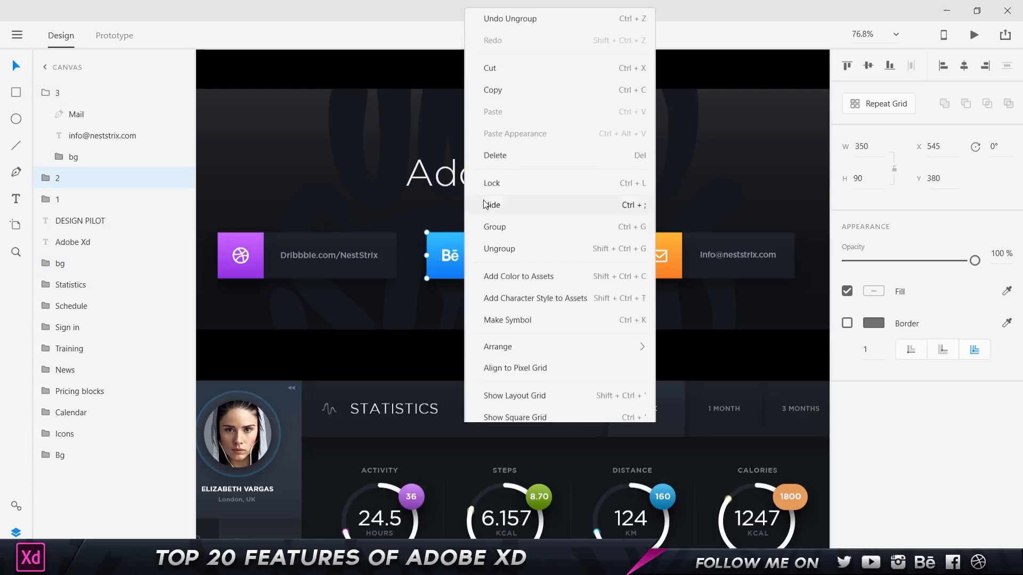
left_click(499, 246)
Give the Behance icon square a gradient whose right stop is red #FD4040.
left_click(457, 286)
left_click(464, 255)
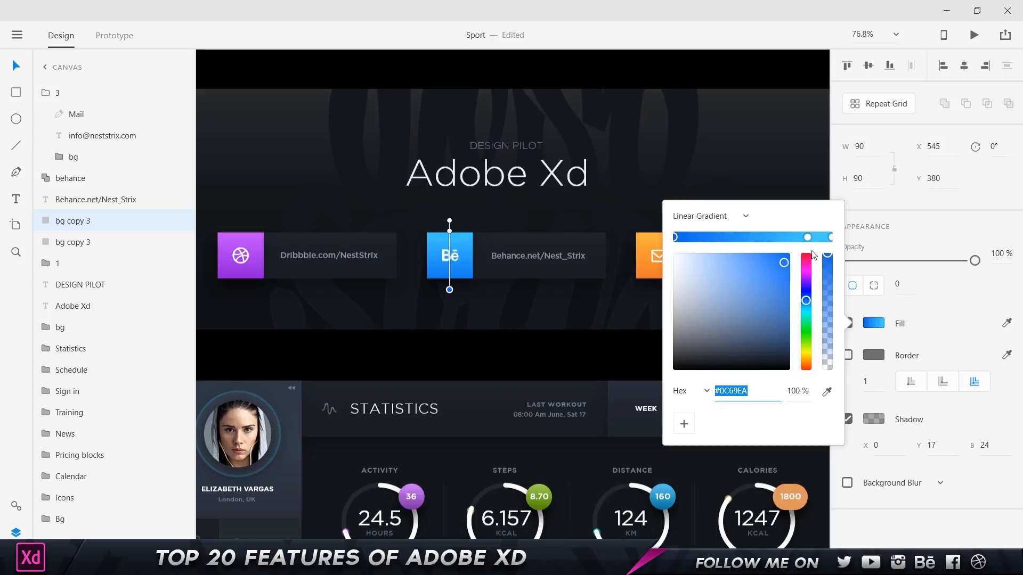
left_click(808, 237)
left_click(806, 266)
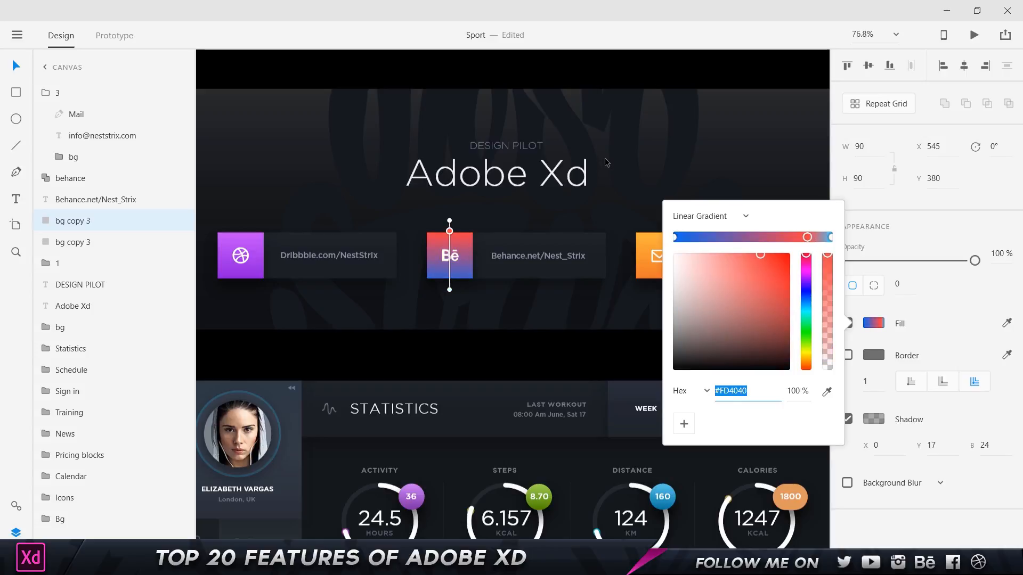
left_click(608, 165)
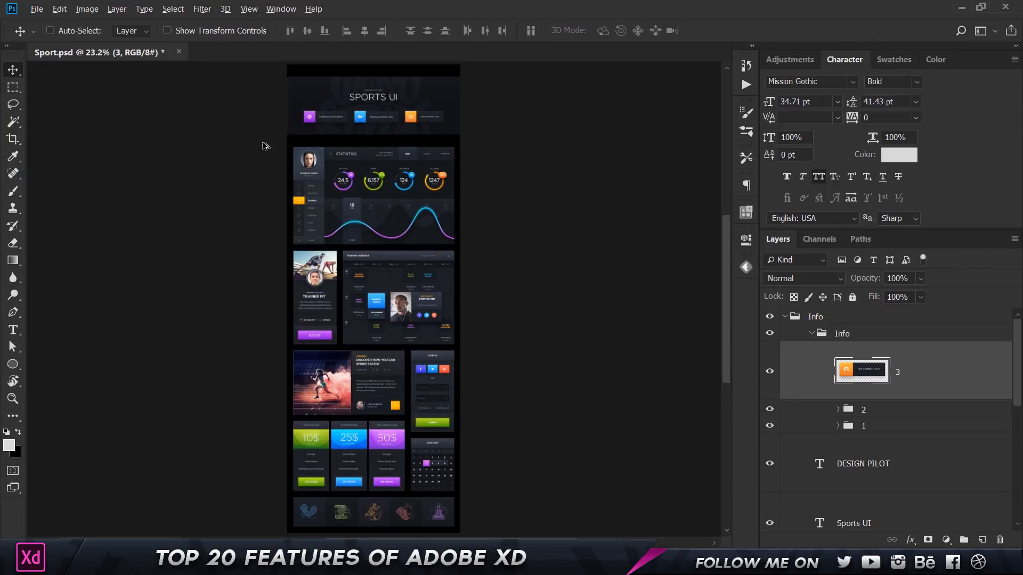
In Photoshop, collapse the Info groups and review the avatar ellipse's blue stroke style unchanged.
scroll(295, 144, "up", 4)
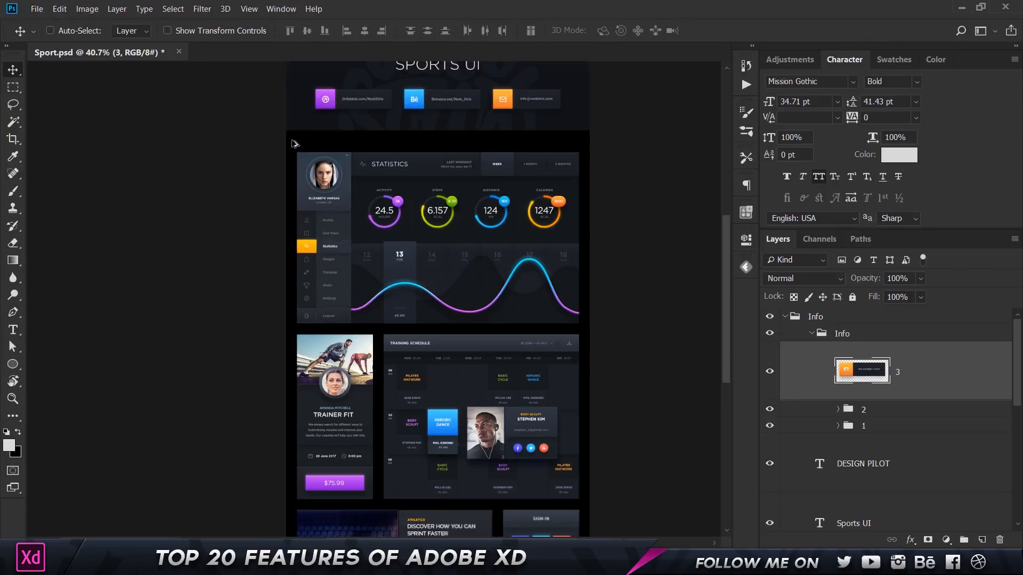
scroll(312, 172, "up", 5)
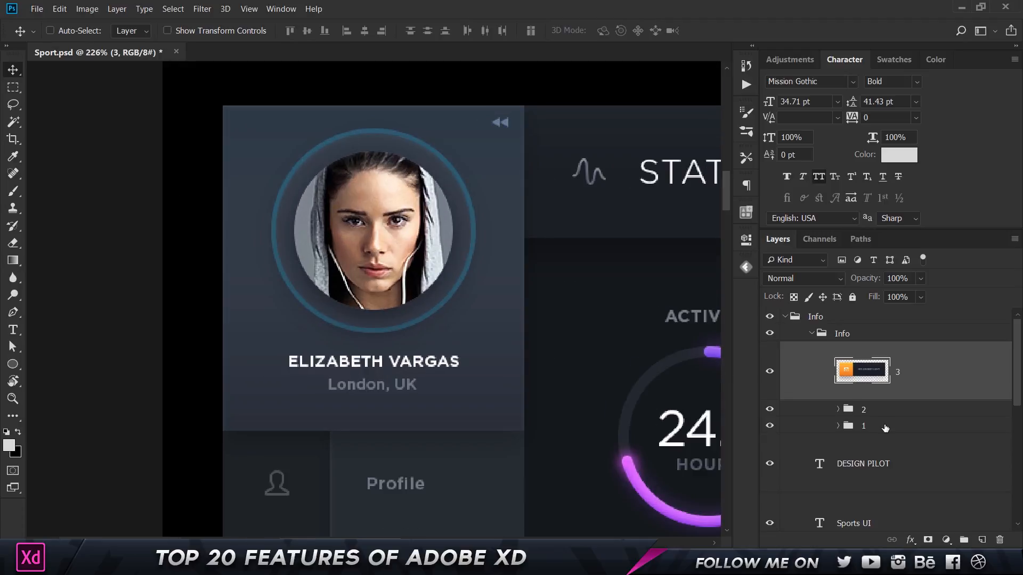
left_click(812, 333)
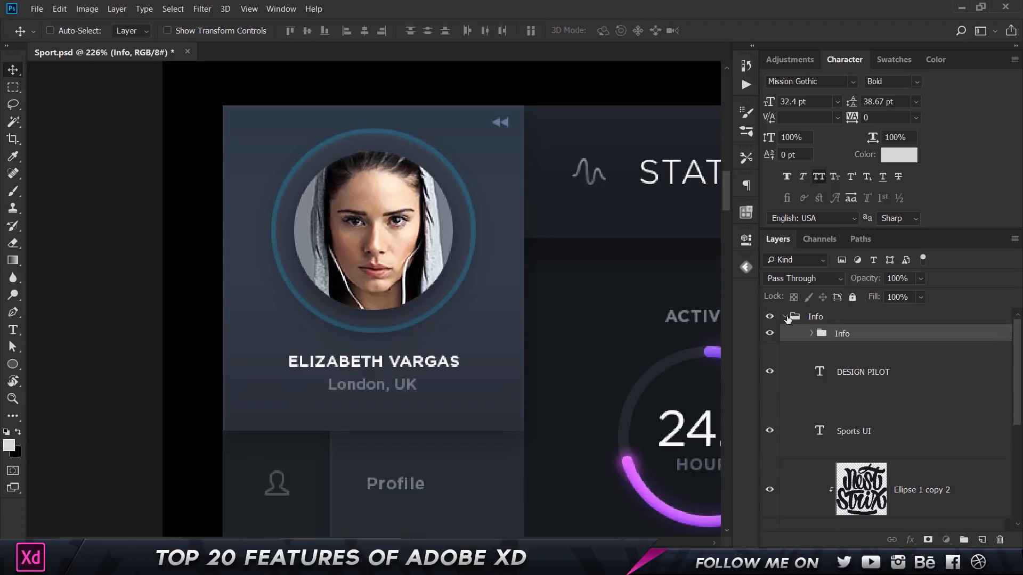
left_click(785, 317)
left_click(953, 377)
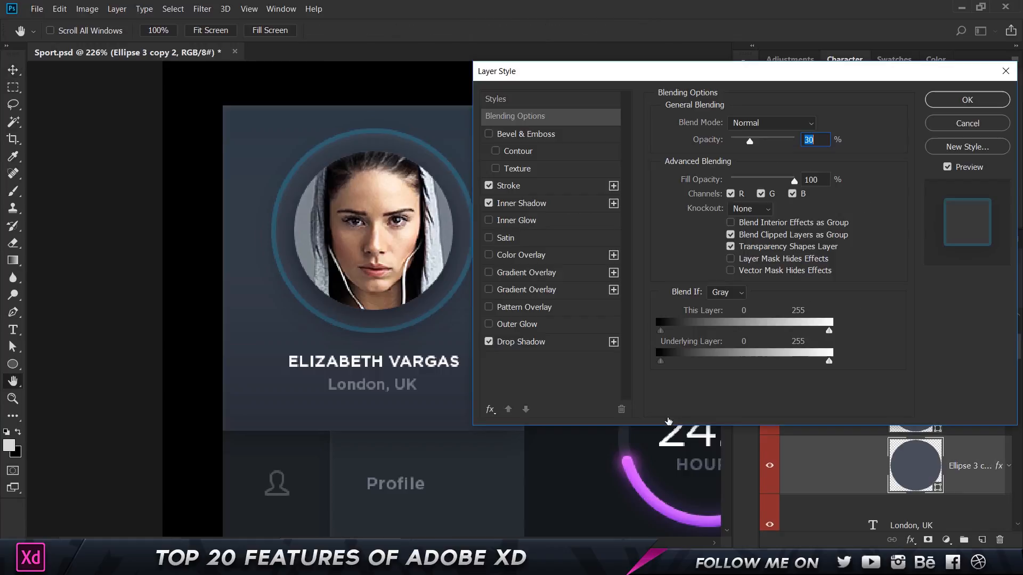
left_click(518, 192)
left_click(489, 186)
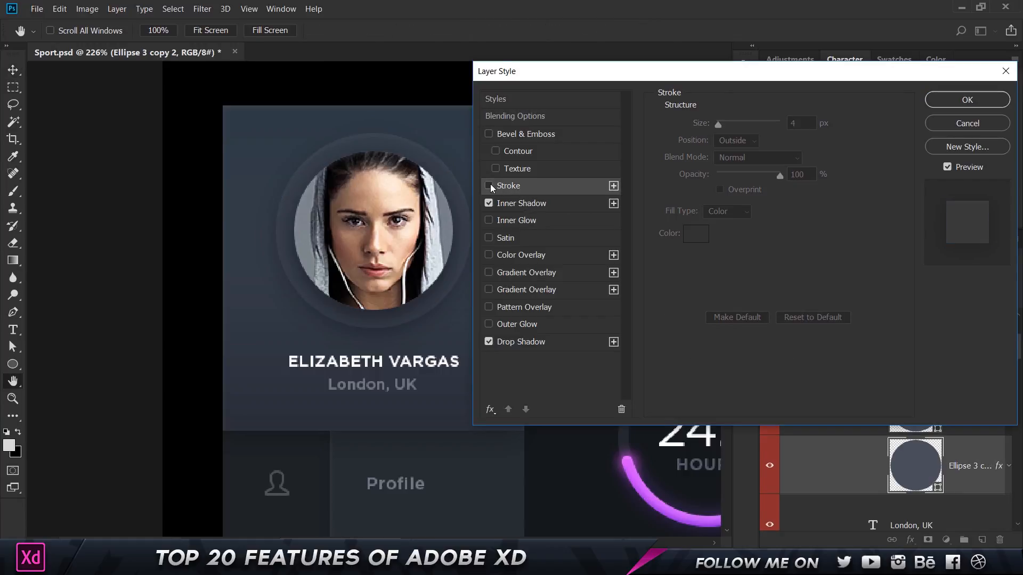
left_click(489, 186)
left_click(696, 233)
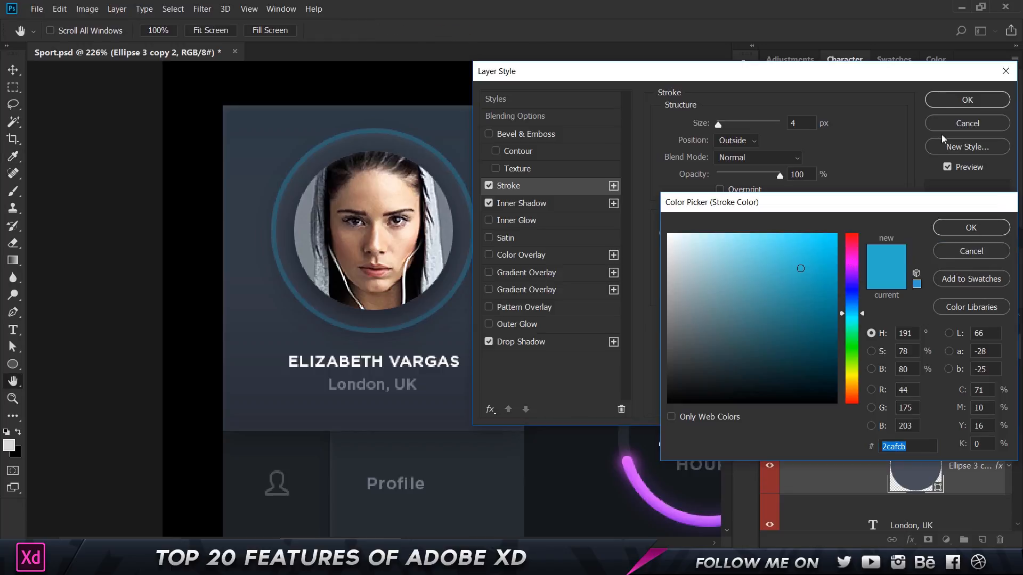
left_click(971, 227)
left_click(967, 100)
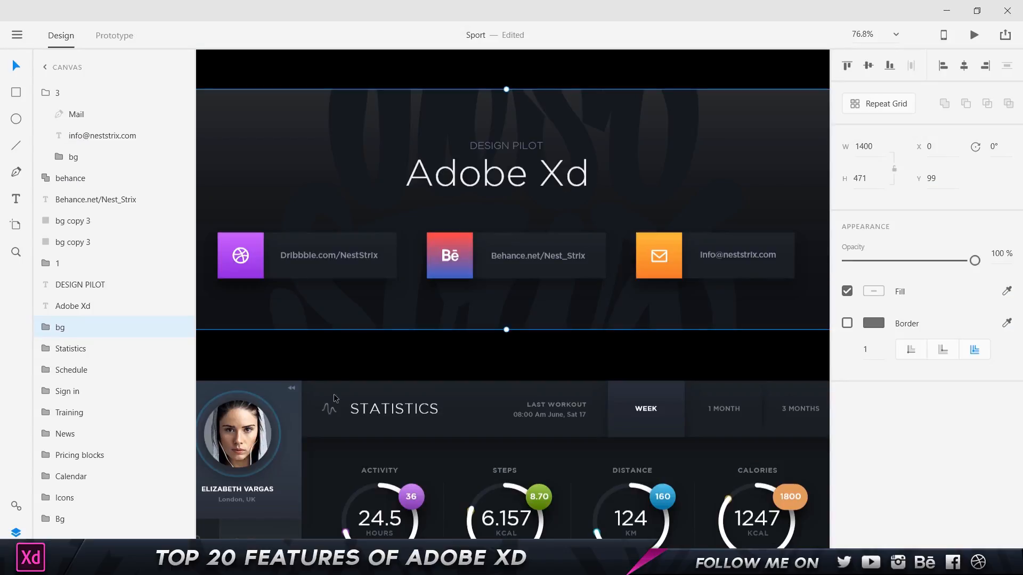
Recolour the profile-photo ring border (Ellipse 3 copy 2) in the Statistics panel to red #CB2C2C.
scroll(372, 298, "down", 3)
scroll(372, 299, "up", 5)
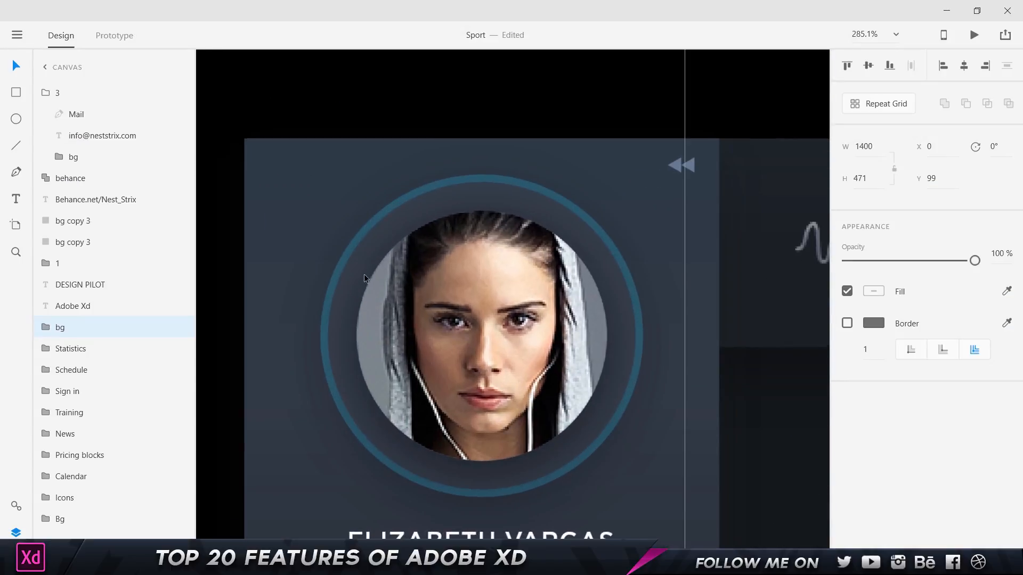
left_click(363, 274)
left_click(360, 271, "ctrl")
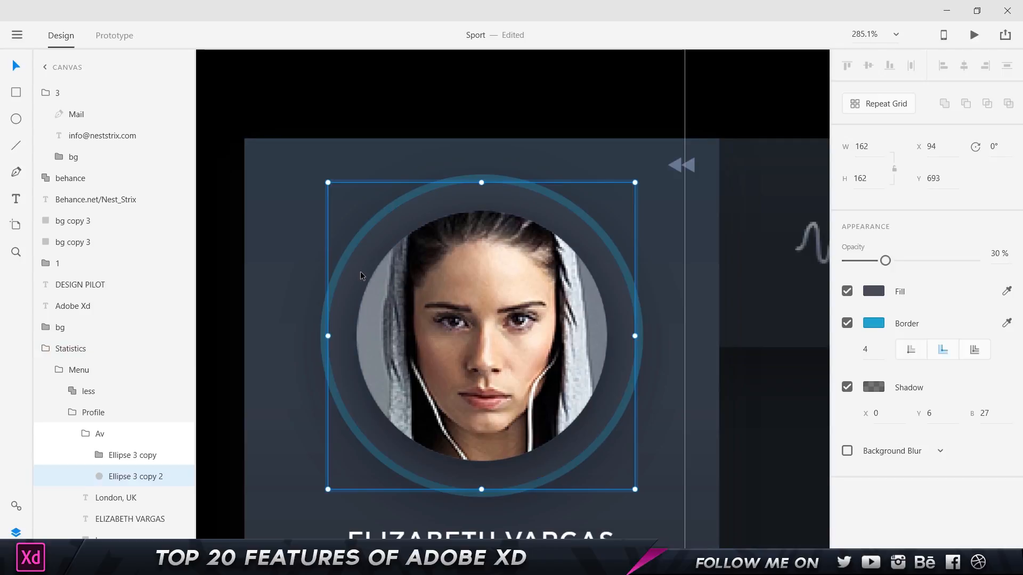
left_click(876, 323)
left_click(807, 249)
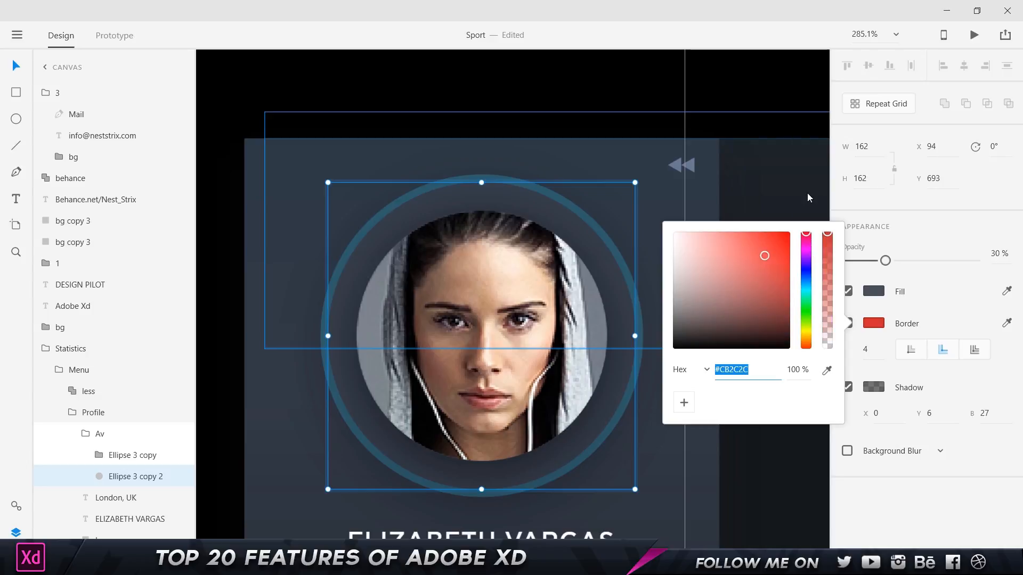
left_click(809, 195)
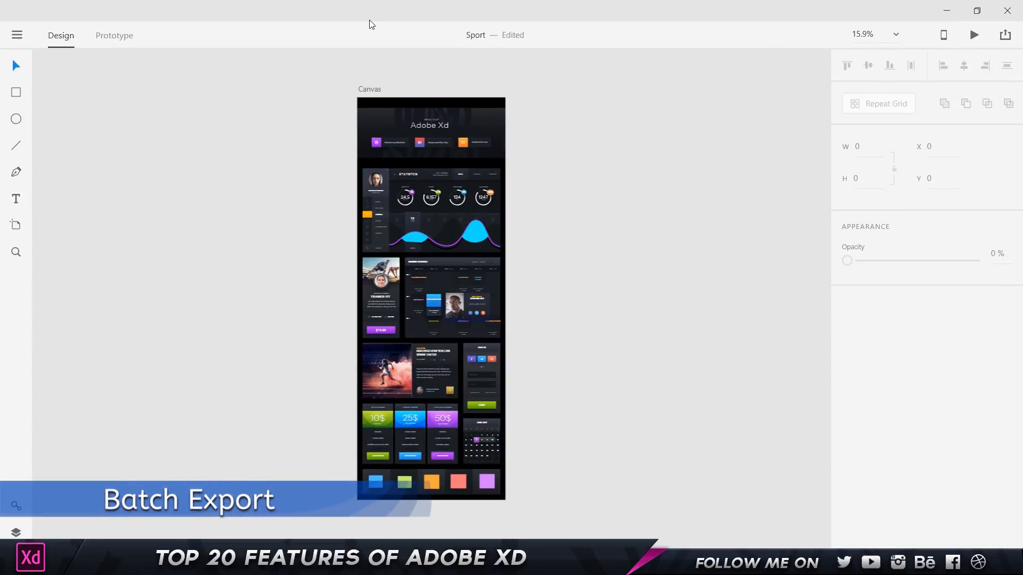
Select the Dribbble, email and Behance cards and show the Layers panel.
scroll(420, 122, "up", 5)
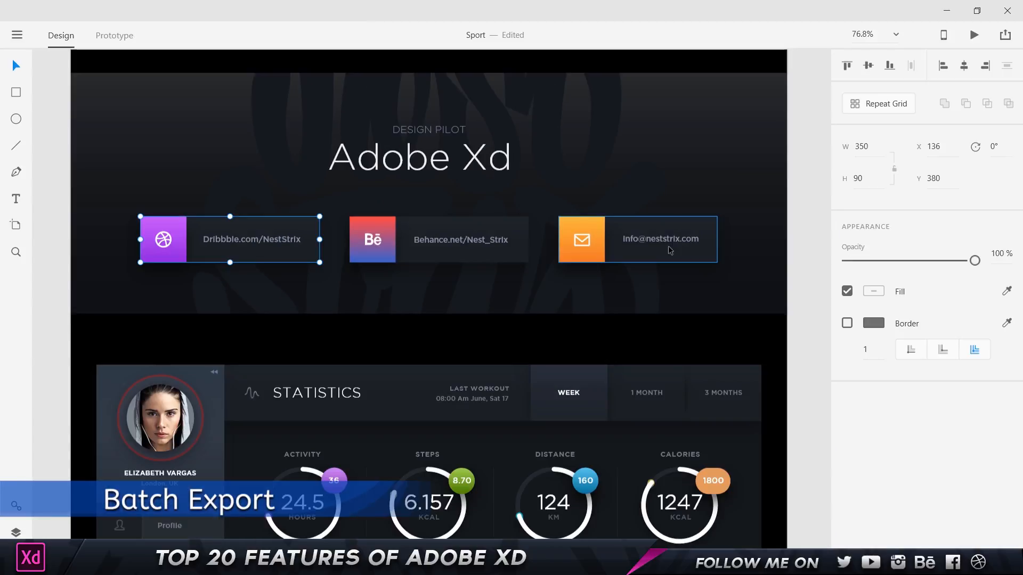
left_click(668, 245)
left_click(481, 241)
left_click(571, 240)
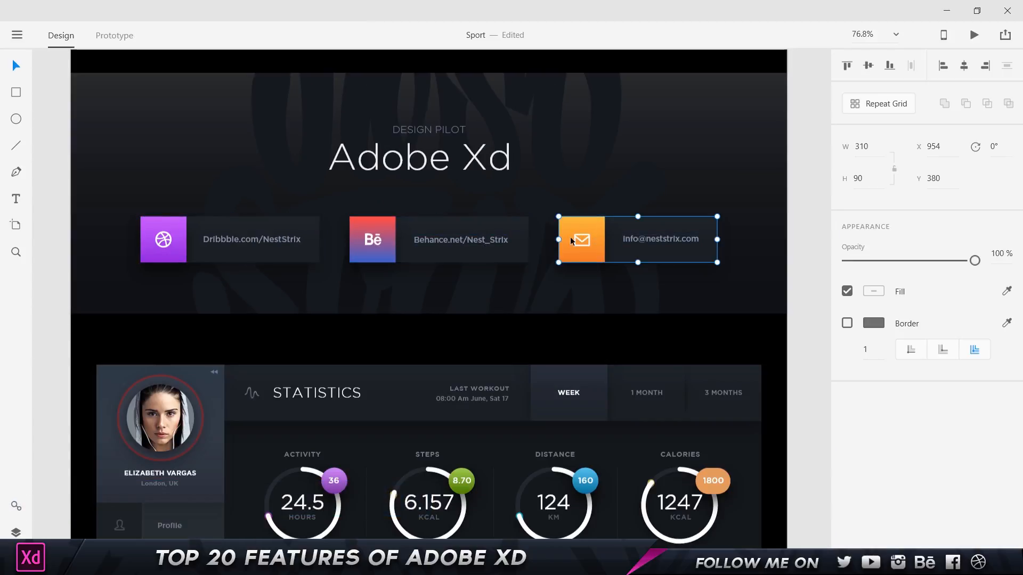
left_click(450, 258)
left_click(267, 261)
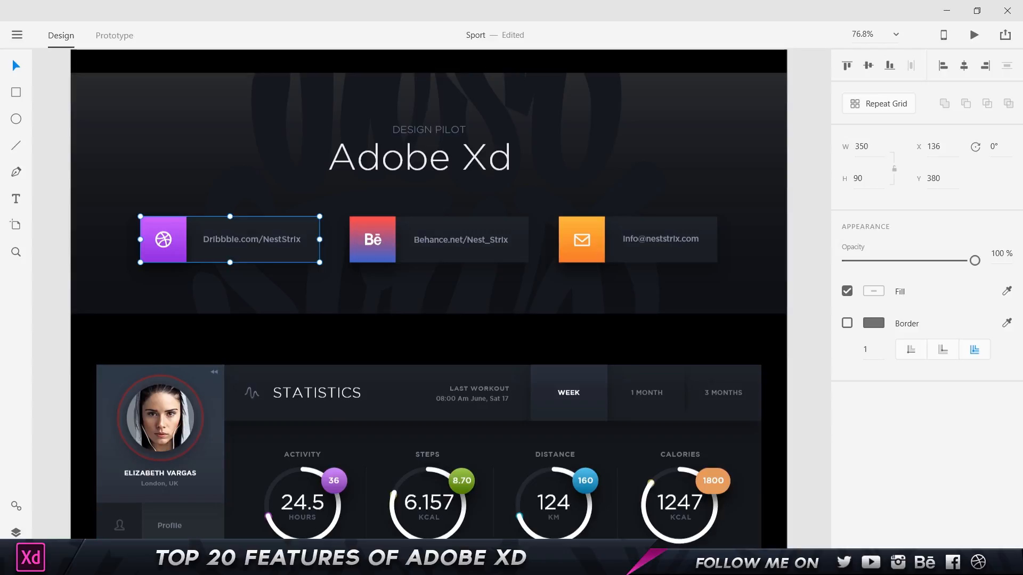
key("ctrl+y")
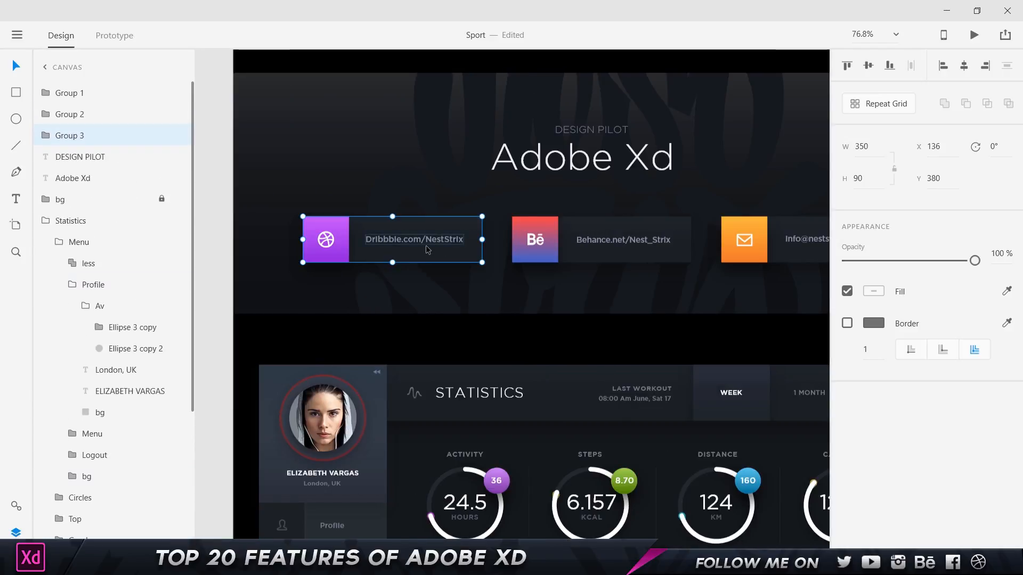
left_click(542, 246)
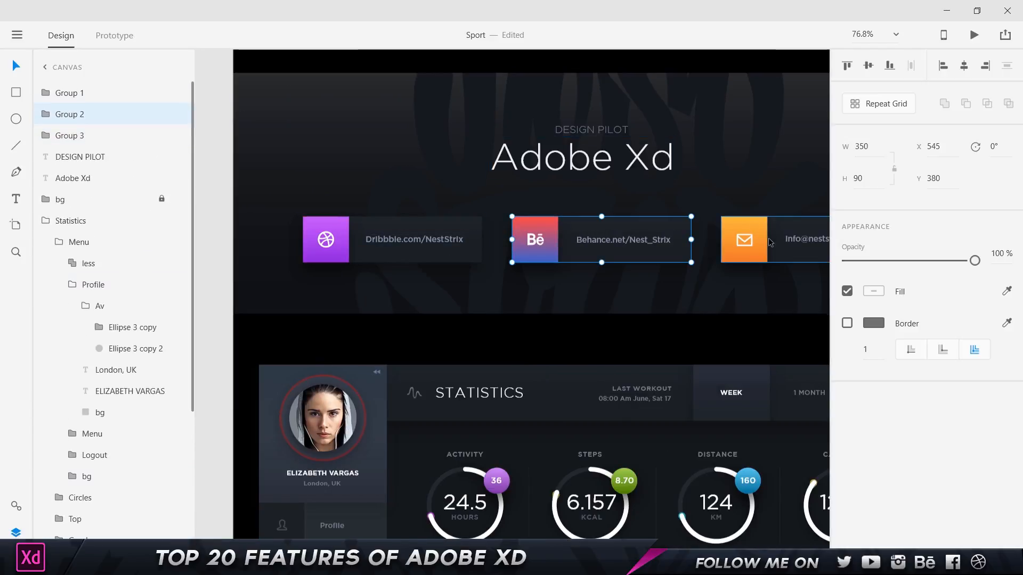
Mark Groups 1, 2 and 3 for batch export, then bring up the main menu.
left_click(86, 93)
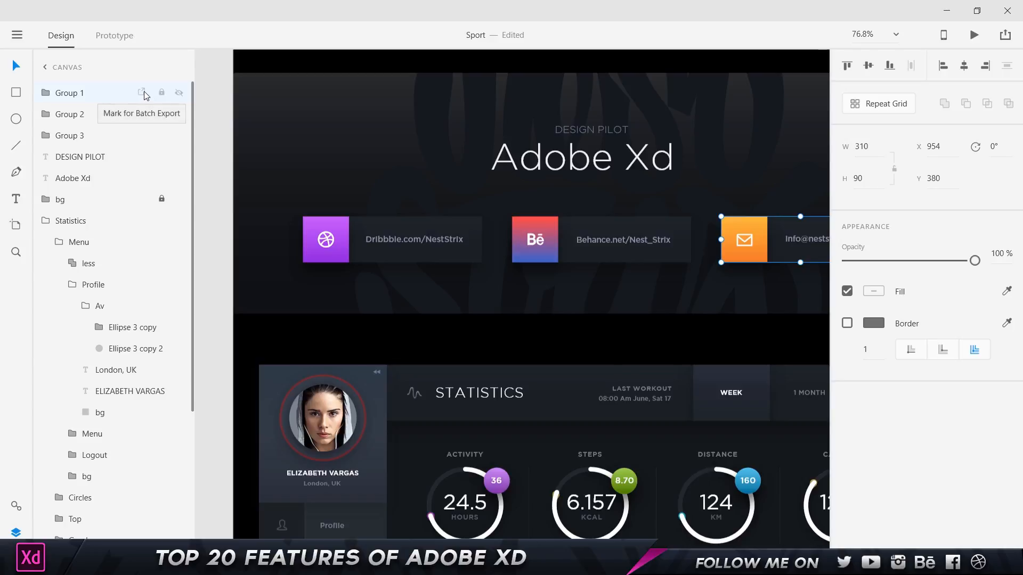
left_click(141, 92)
left_click(142, 113)
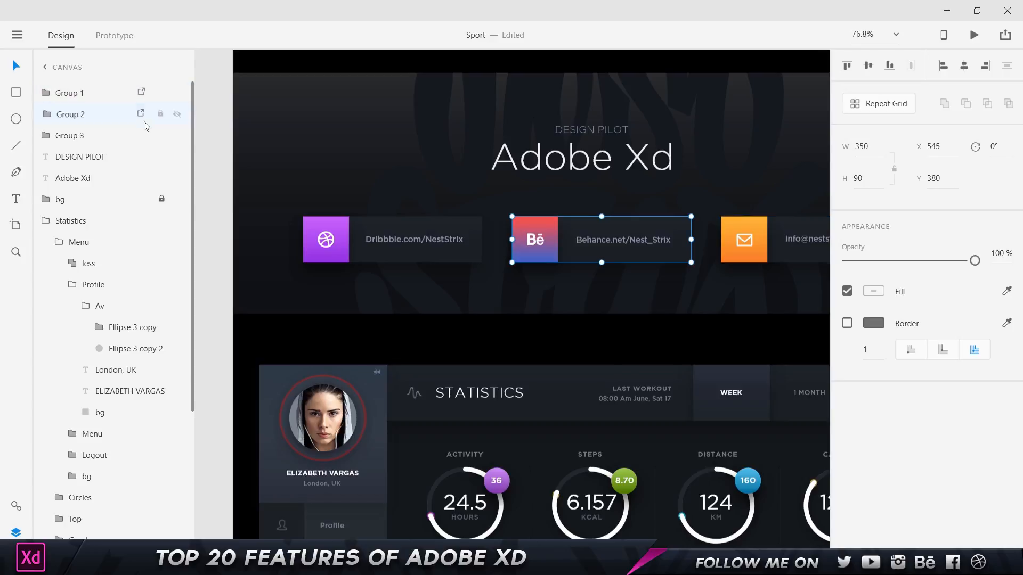
left_click(141, 135)
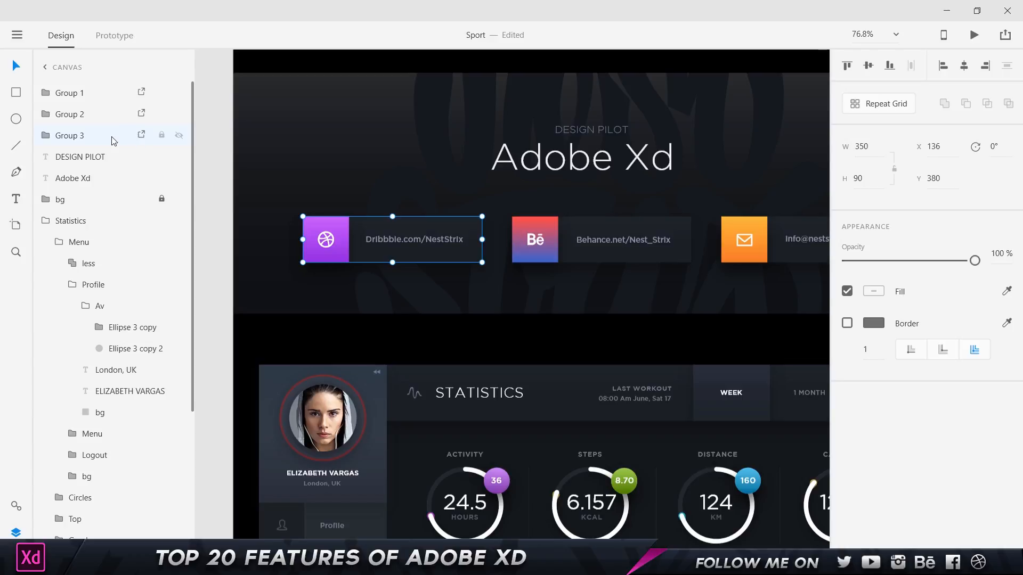
left_click(17, 35)
Start a batch export and compare the Web and iOS designed-at size options.
mouse_move(59, 342)
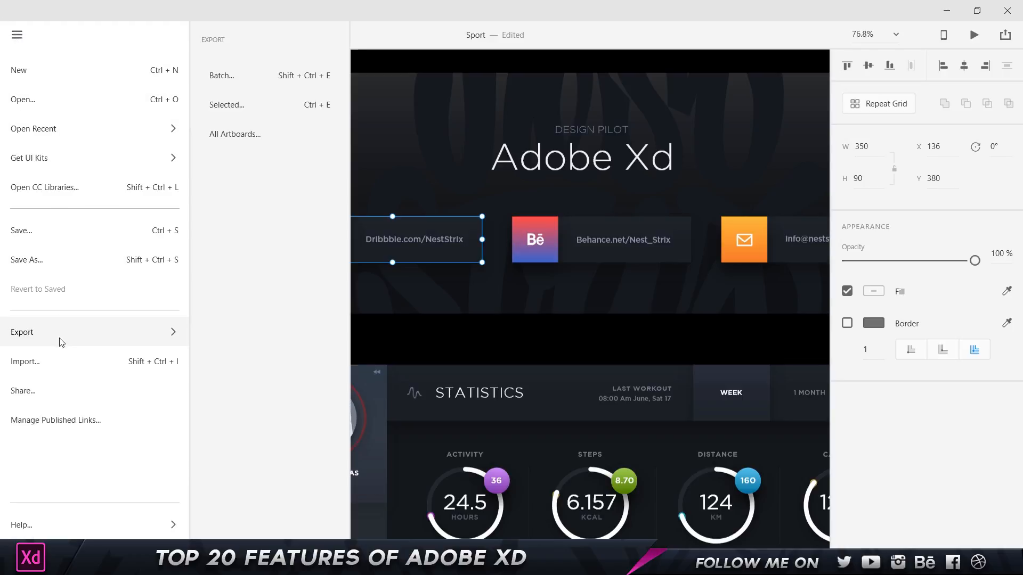
left_click(259, 76)
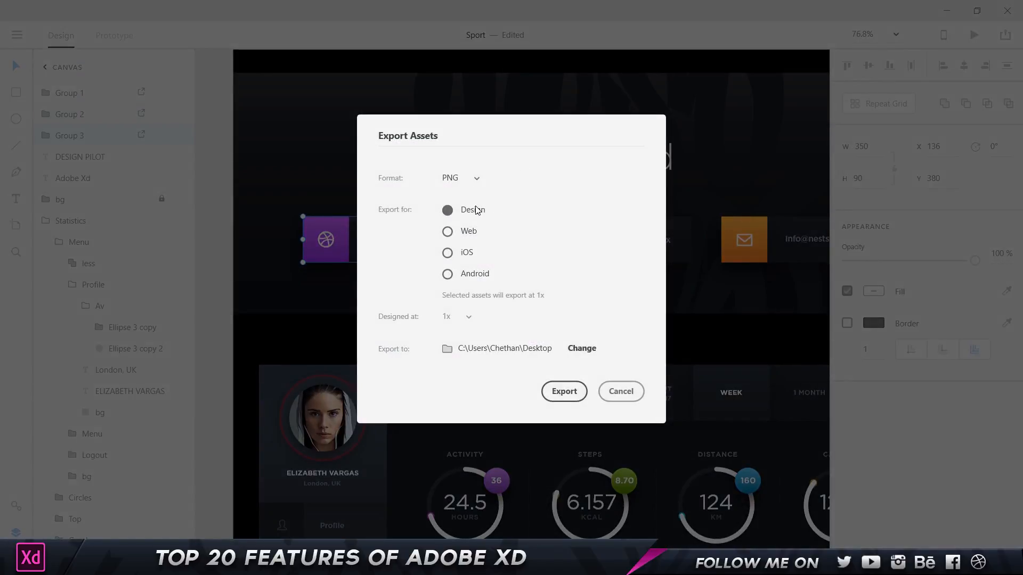
left_click(469, 232)
left_click(461, 315)
left_click(468, 252)
left_click(465, 318)
left_click(466, 321)
left_click(466, 319)
left_click(486, 282)
Export the marked cards as Android PNGs designed at 100% - mdpi to the Desktop.
left_click(461, 277)
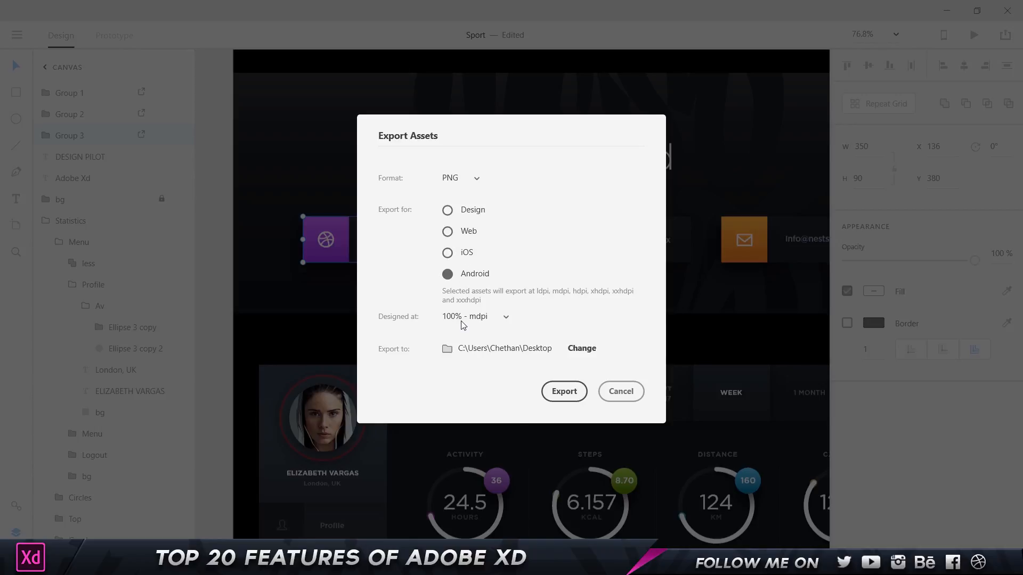
left_click(484, 318)
left_click(583, 337)
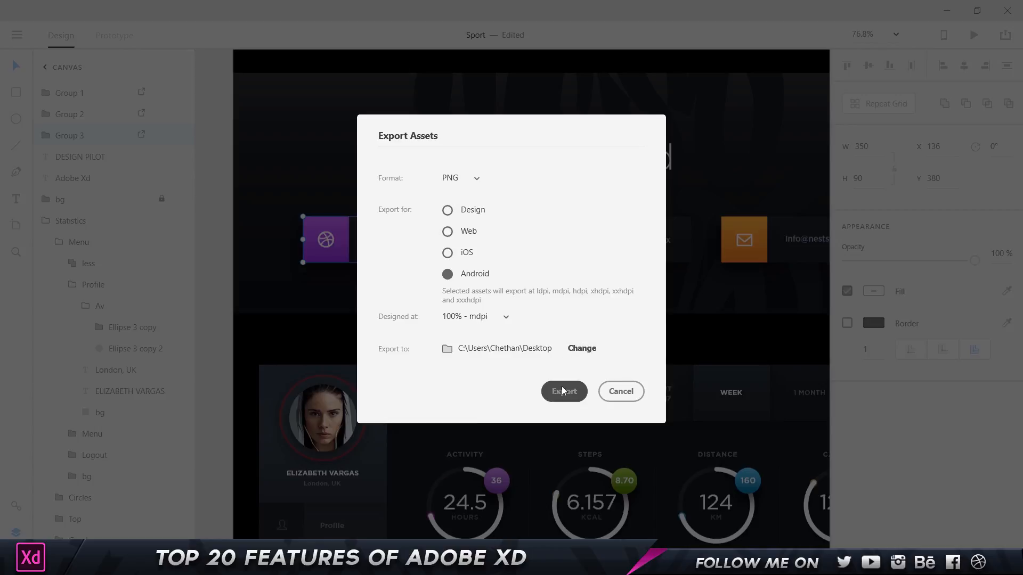
left_click(621, 391)
left_click(608, 230)
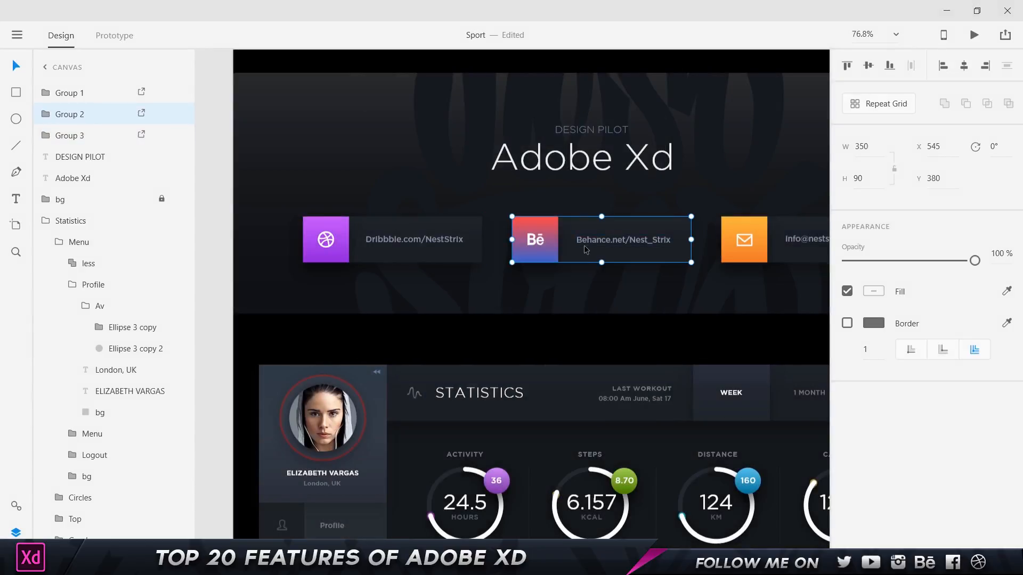
left_click(781, 239)
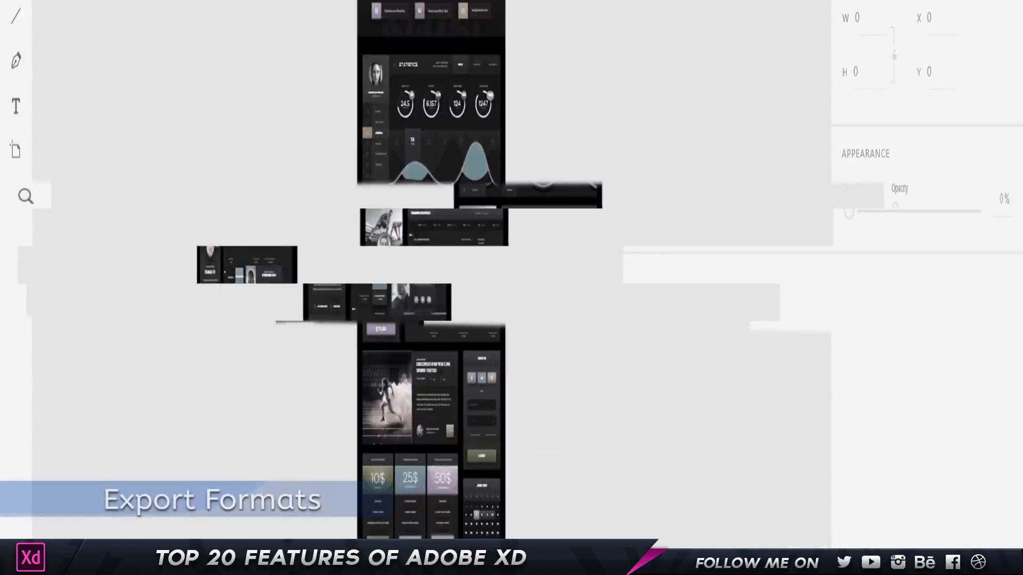
Review the PNG, SVG, PDF and JPG formats offered for exporting all artboards.
left_click(17, 35)
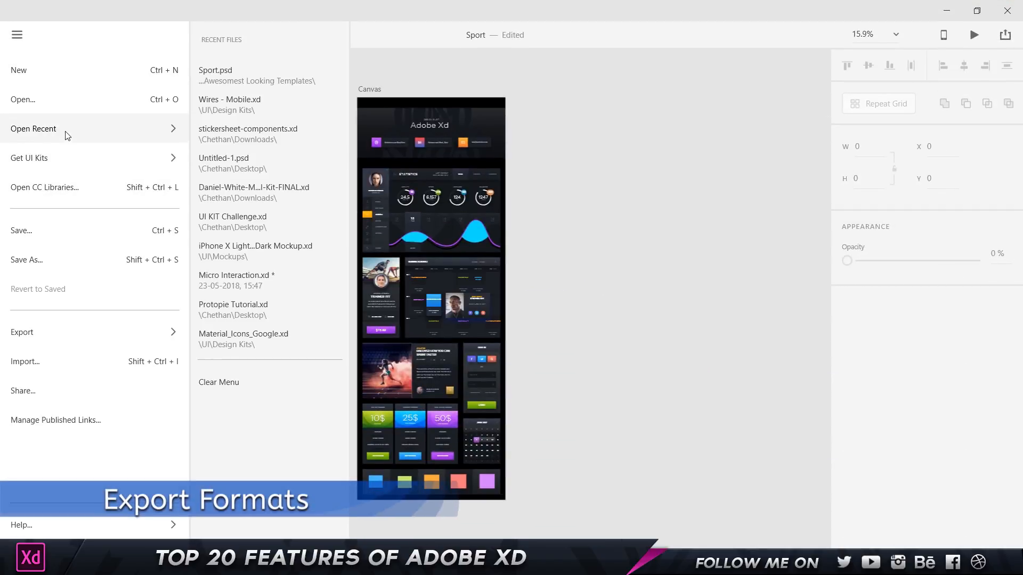
mouse_move(57, 328)
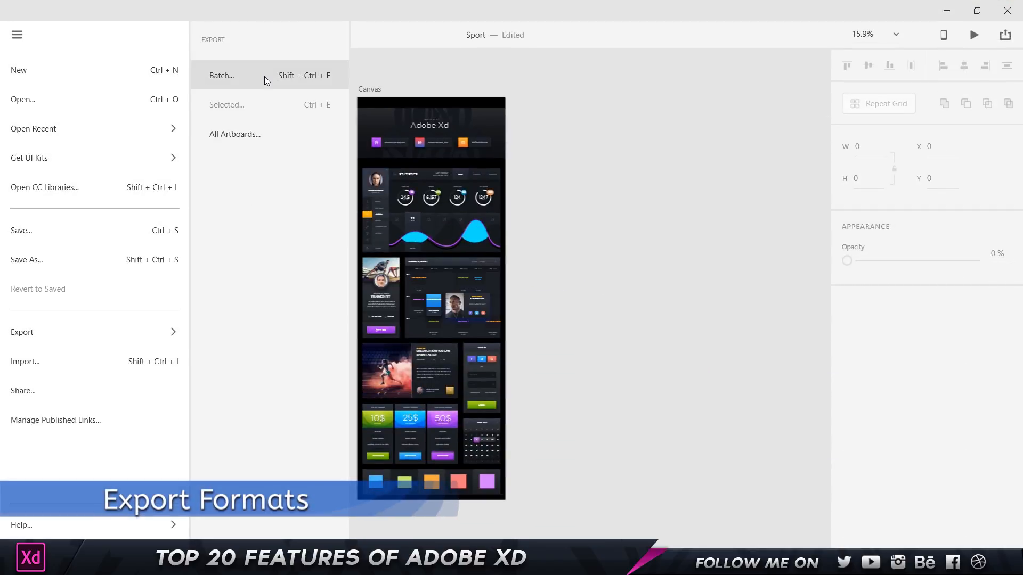
left_click(253, 135)
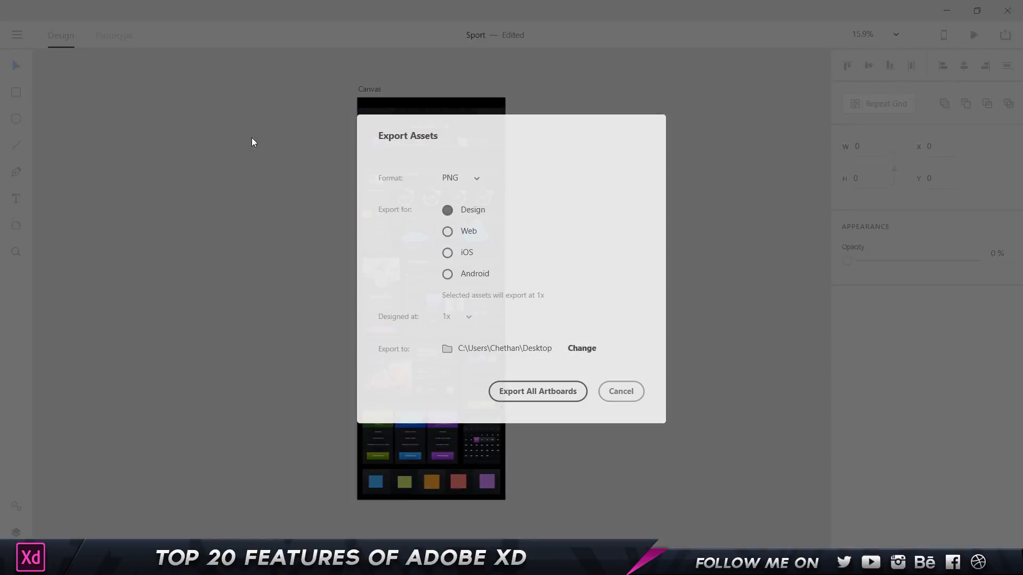
left_click(454, 179)
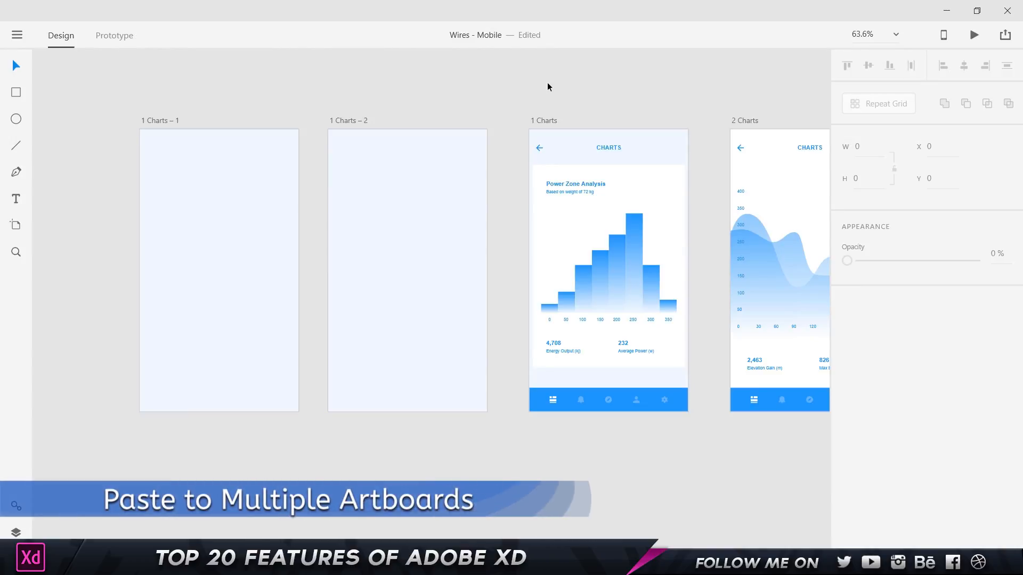
Paste the 1 Charts bottom navigation bar into 1 Charts – 1 and 1 Charts – 2.
left_click(607, 402)
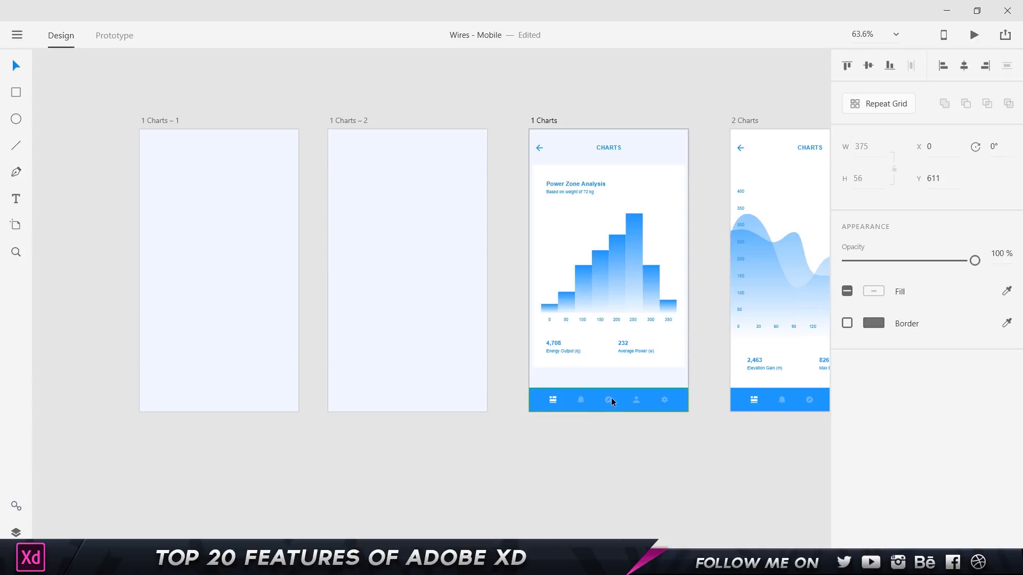
left_click_drag(610, 400, 569, 385)
key("ctrl+z")
left_click(188, 122)
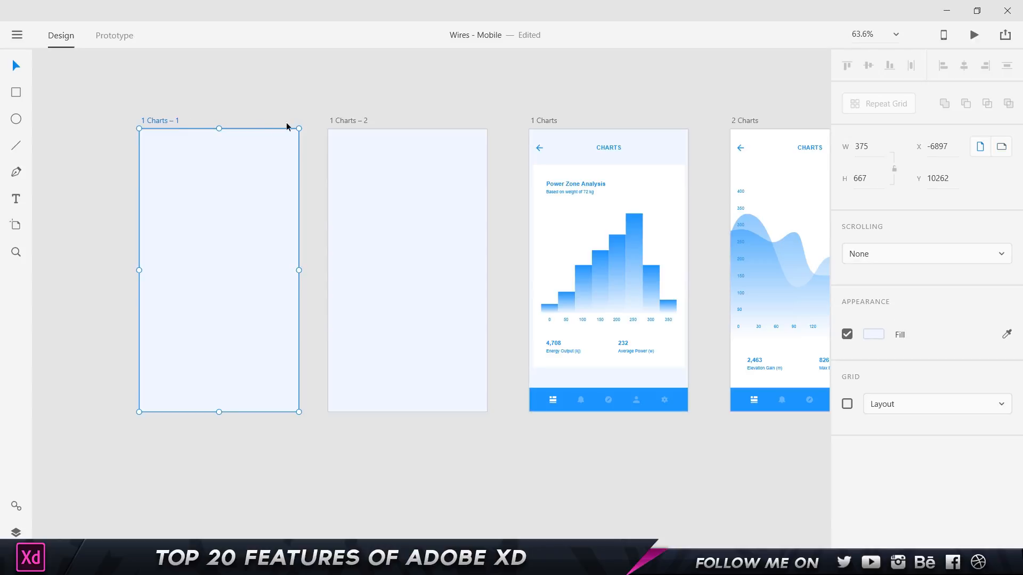
left_click(344, 120)
left_click(152, 121, "shift")
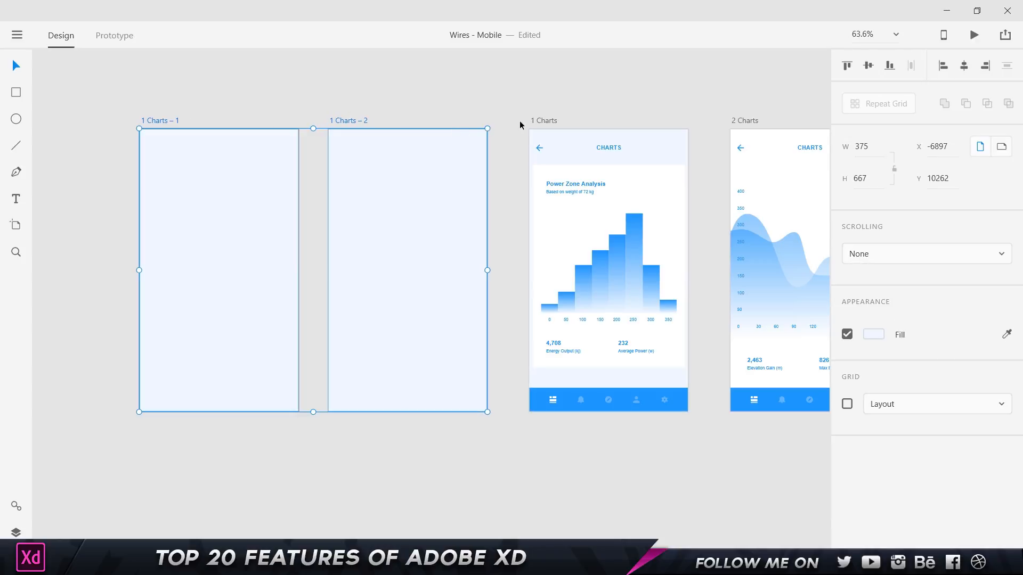
key("ctrl+v")
Check the pasted bars in both Charts artboards, then switch to Prototype mode.
left_click(521, 122)
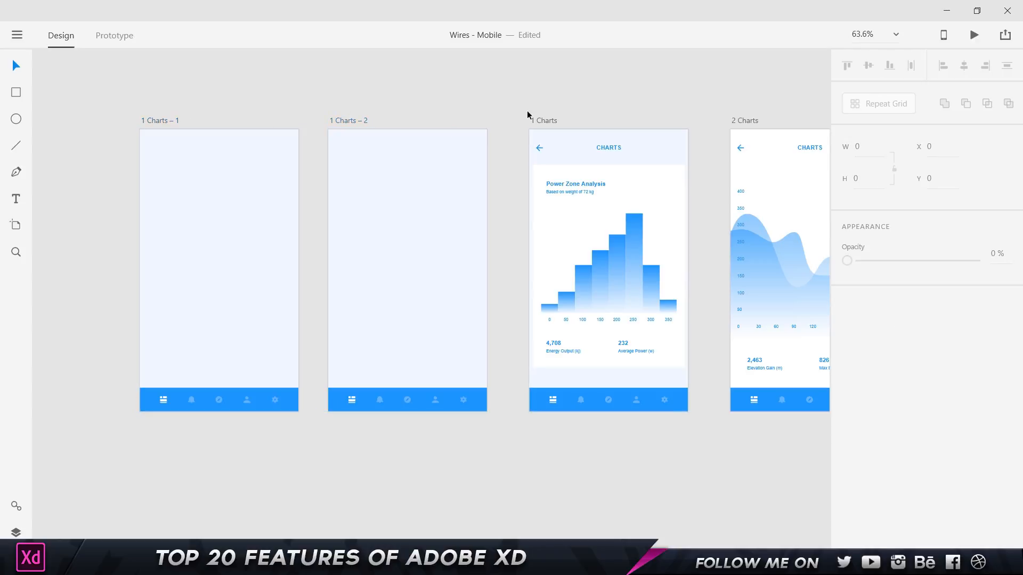
left_click(398, 394)
left_click(251, 400)
left_click(381, 396)
left_click(248, 404)
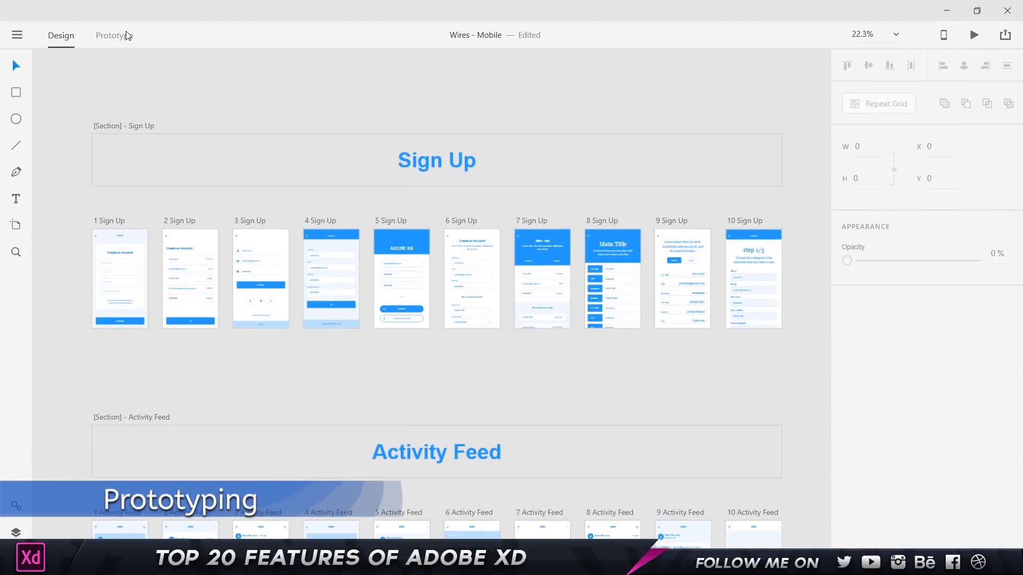
left_click(121, 35)
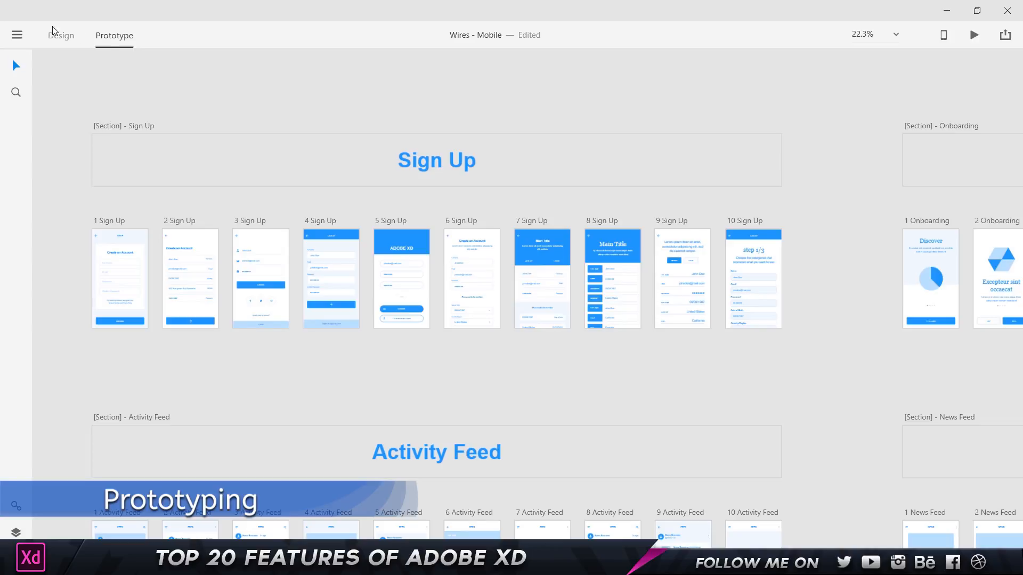
Wire 1 Sign Up's CONTINUE button to the 2 Sign Up artboard using a Slide Right transition.
left_click(53, 29)
left_click(119, 32)
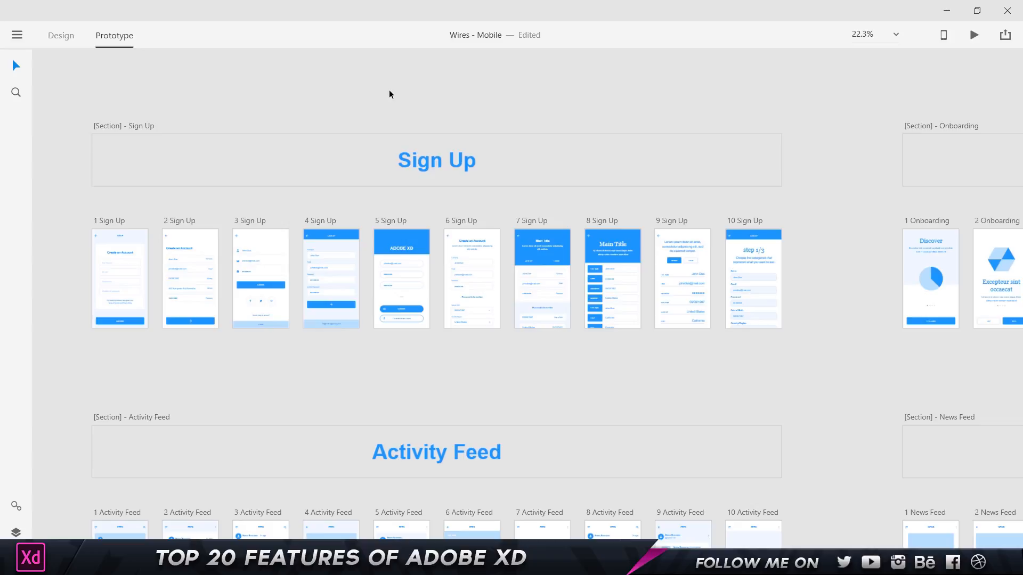
scroll(119, 196, "up", 5)
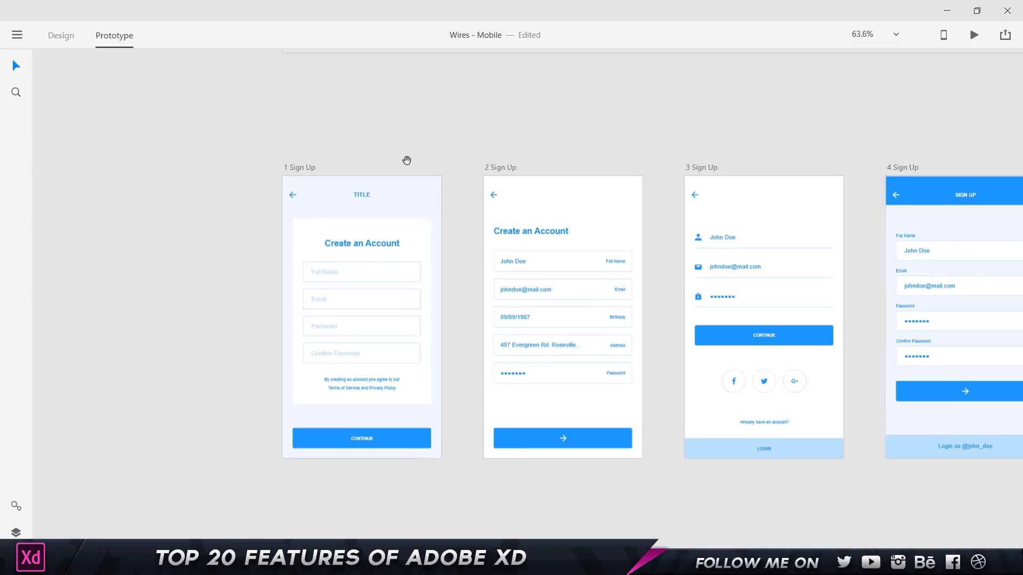
left_click_drag(406, 160, 362, 137)
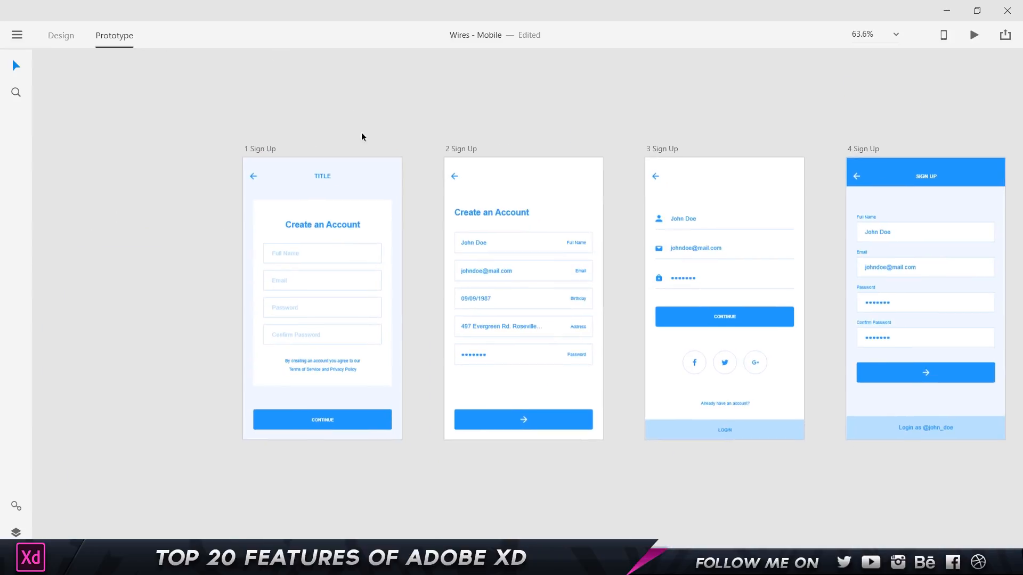
left_click(334, 257)
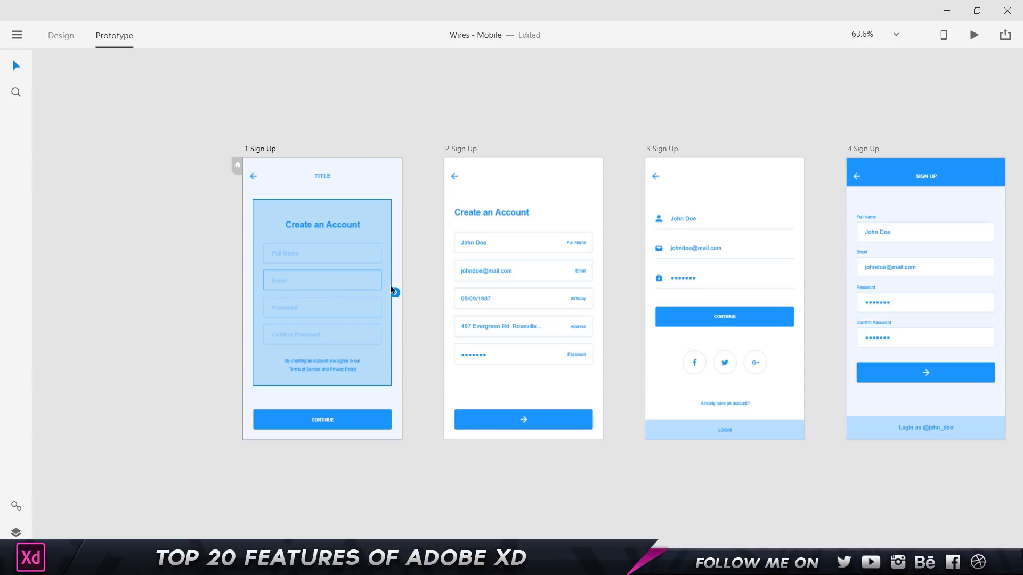
left_click(337, 425)
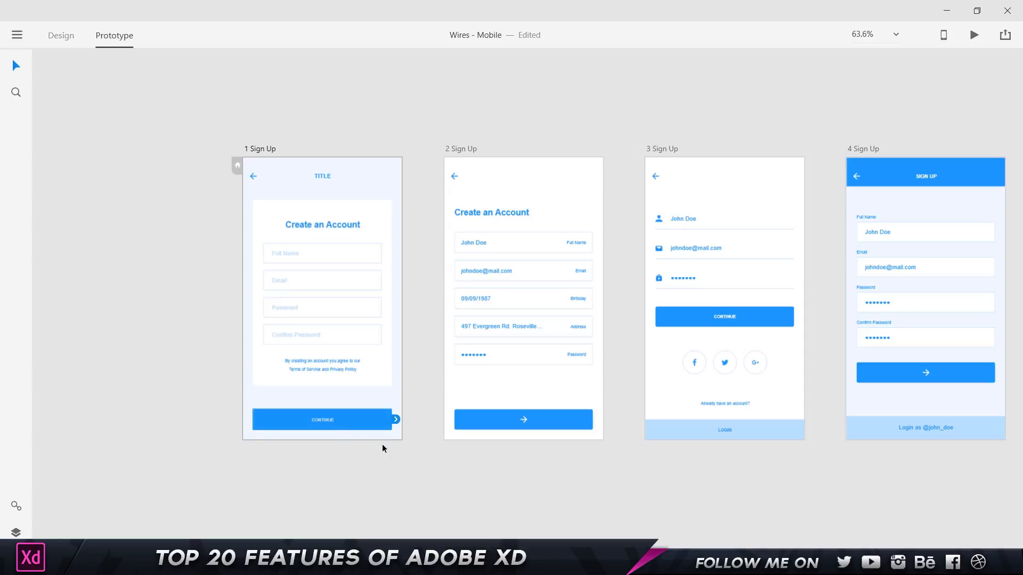
left_click_drag(395, 421, 515, 321)
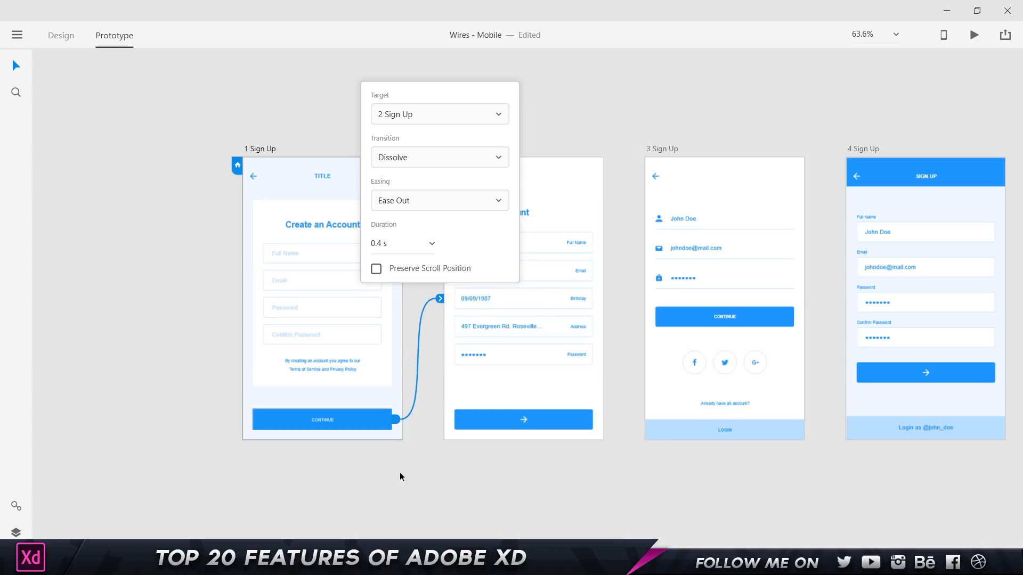
left_click(456, 163)
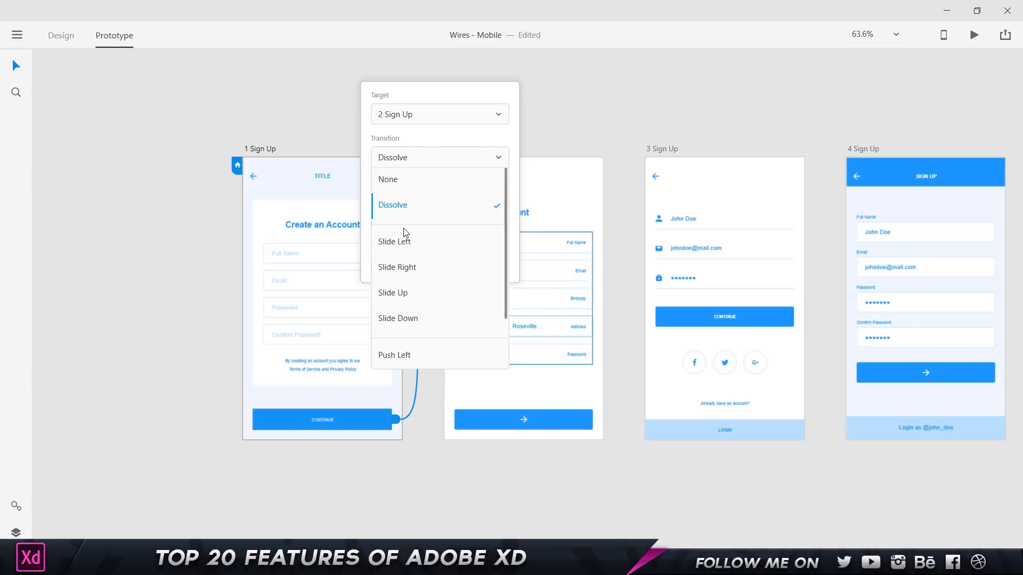
left_click(404, 267)
key("Escape")
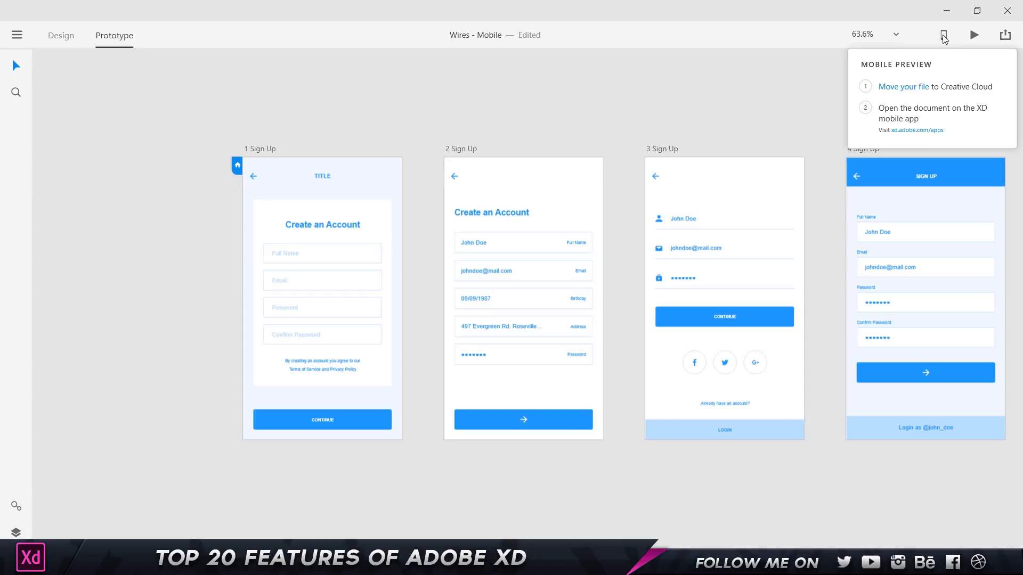
left_click(974, 34)
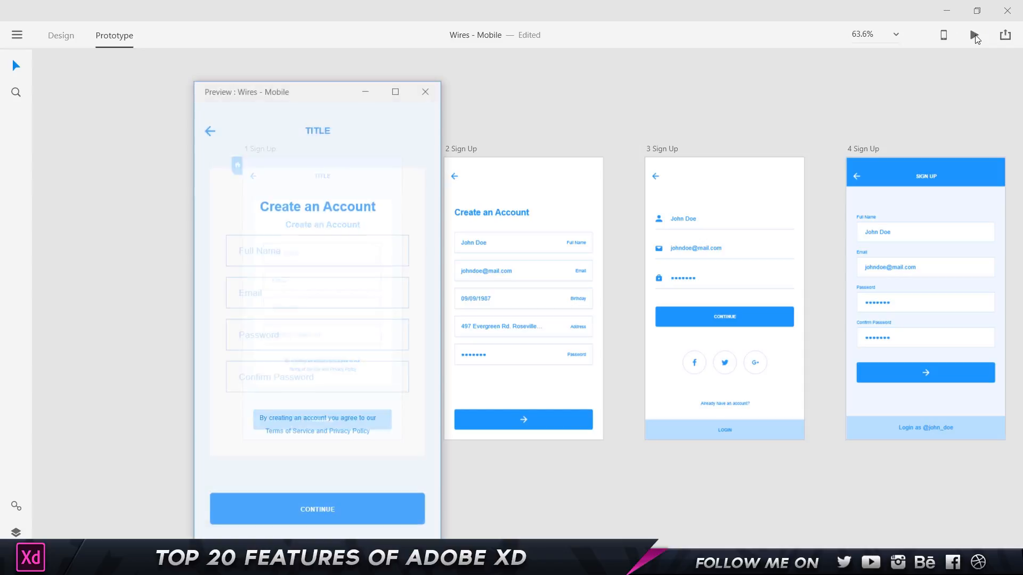
left_click(328, 508)
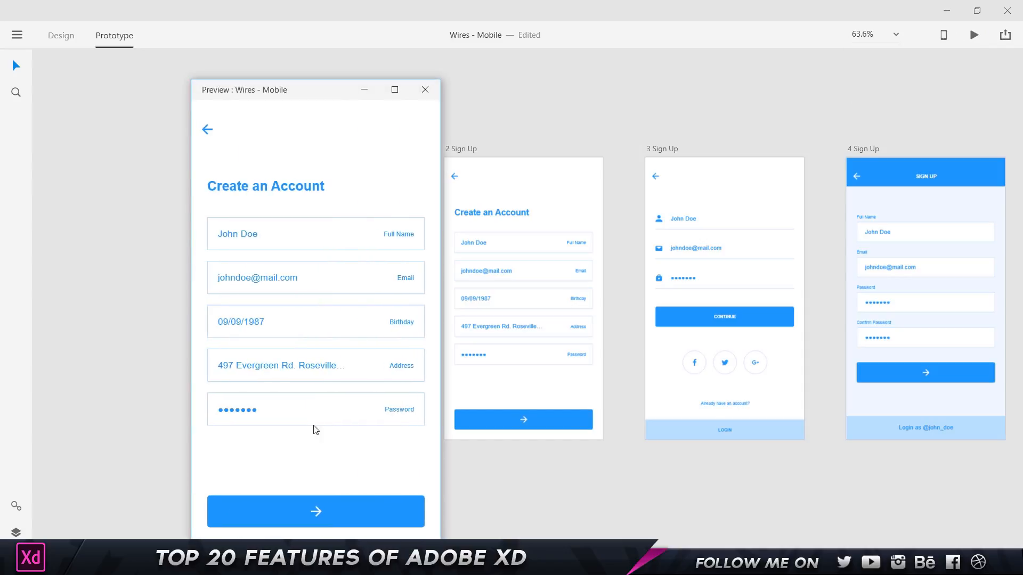
left_click(425, 89)
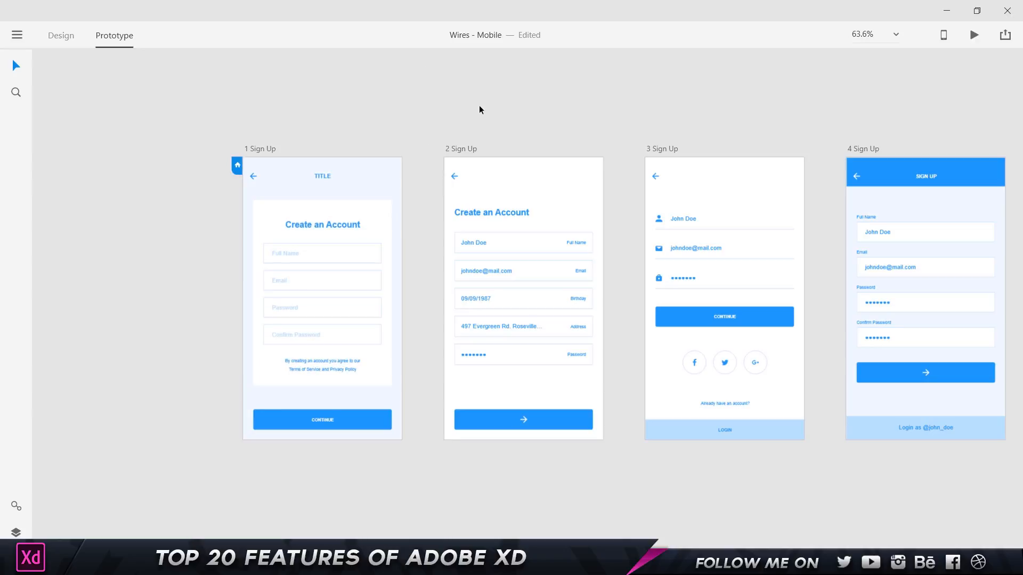
Publish Wires - Mobile as a full-screen public link protected by a viewing password.
left_click(1005, 36)
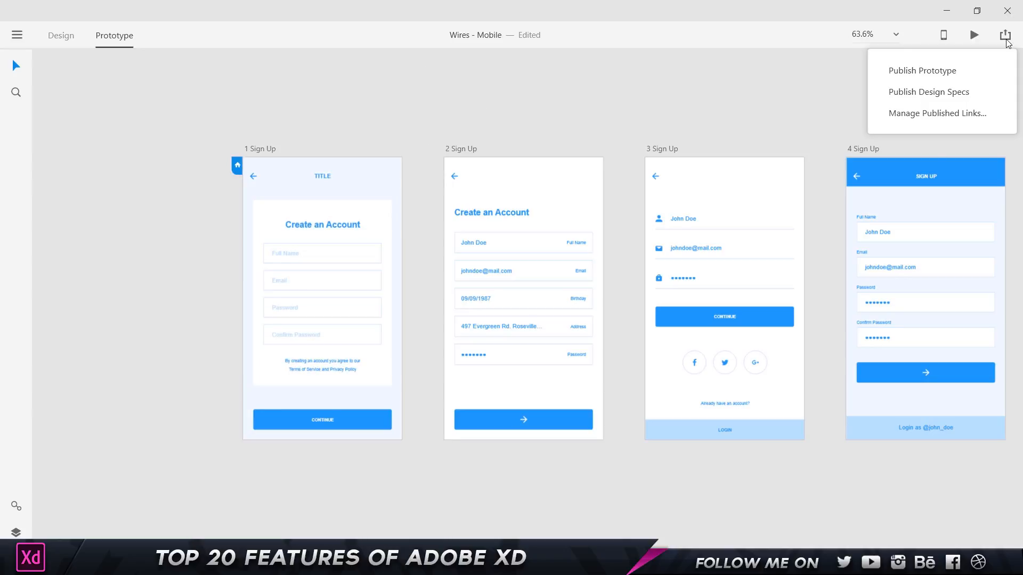
left_click(927, 74)
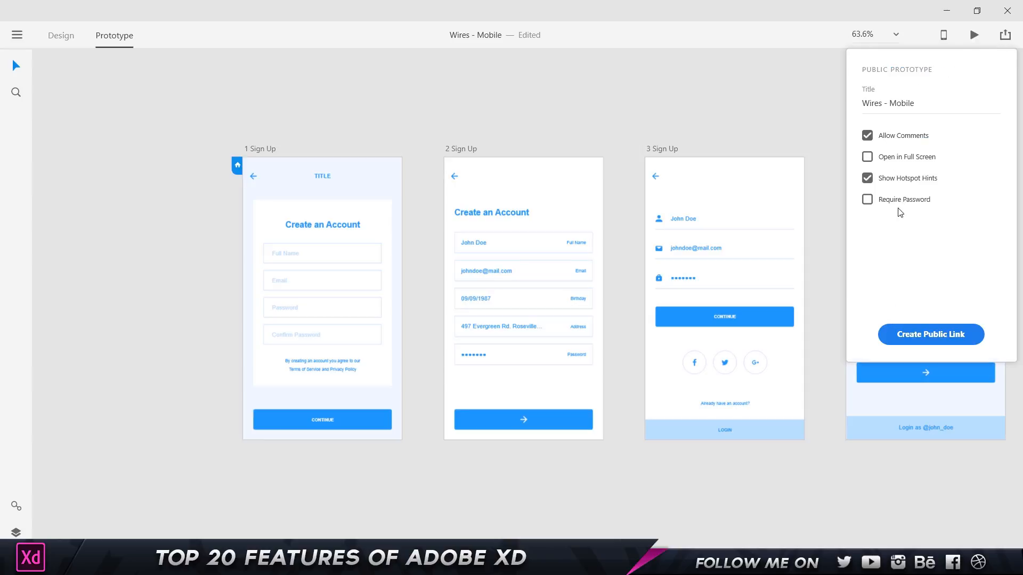
left_click(866, 105)
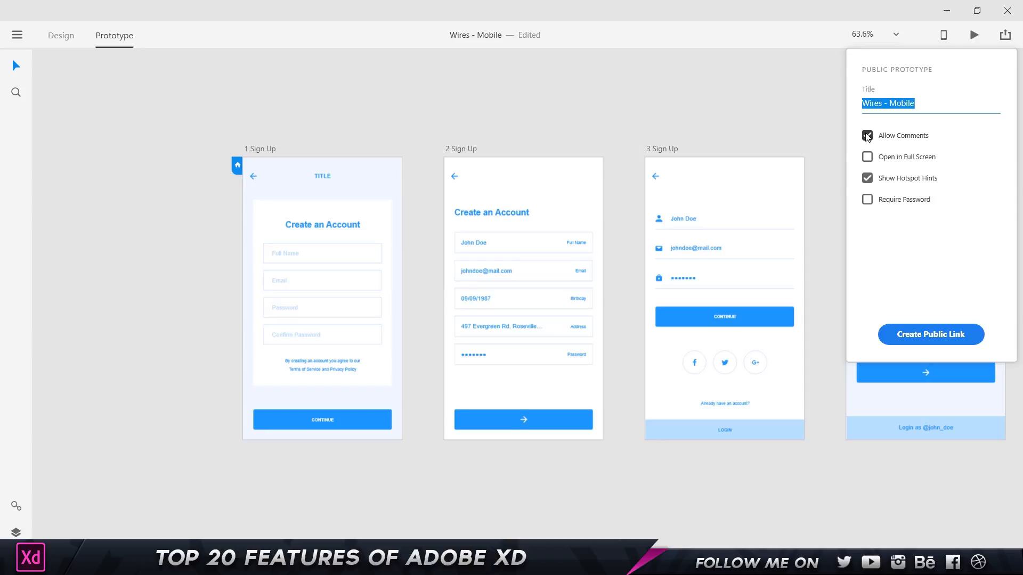
left_click(867, 157)
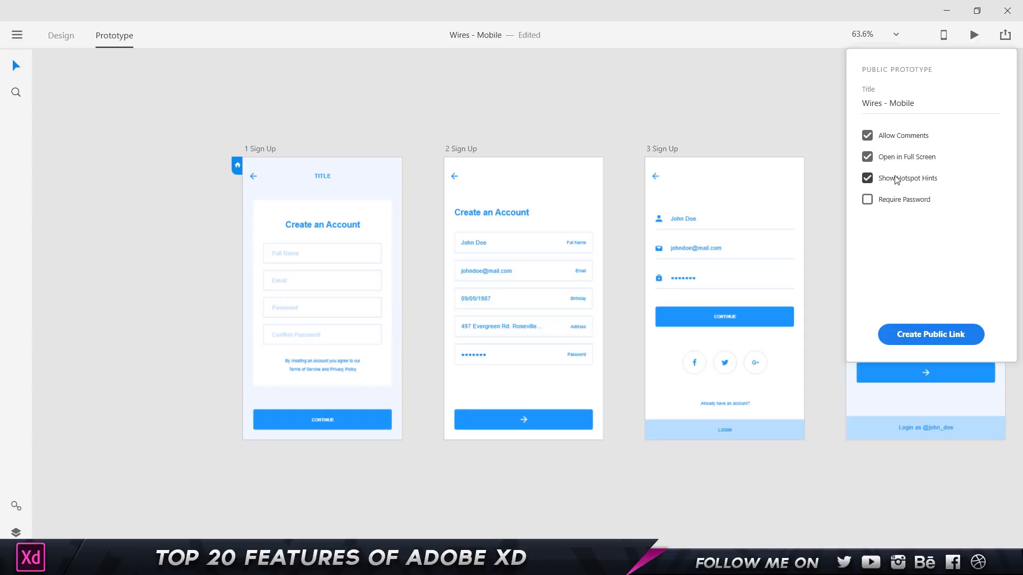
left_click(888, 201)
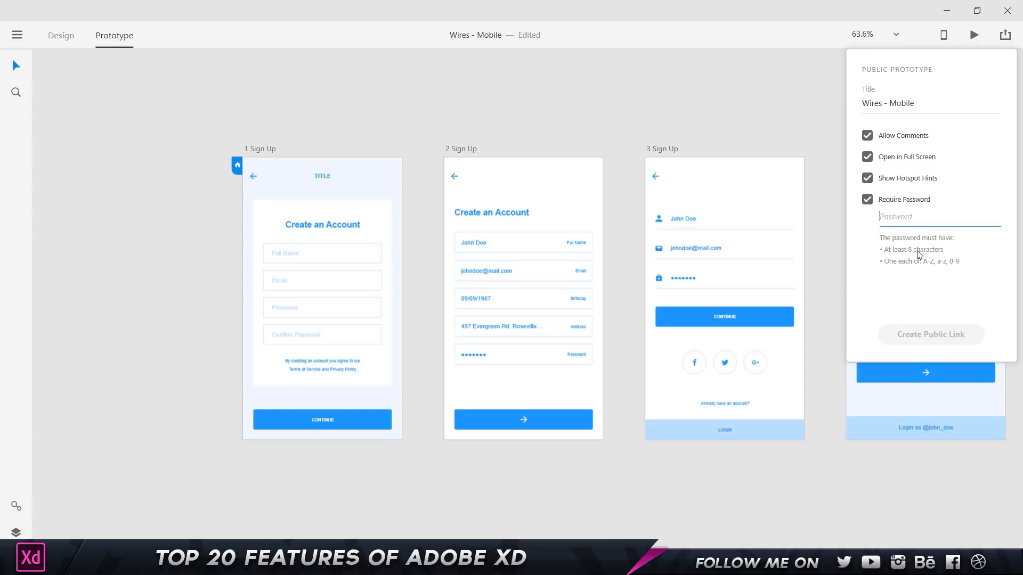
left_click(897, 221)
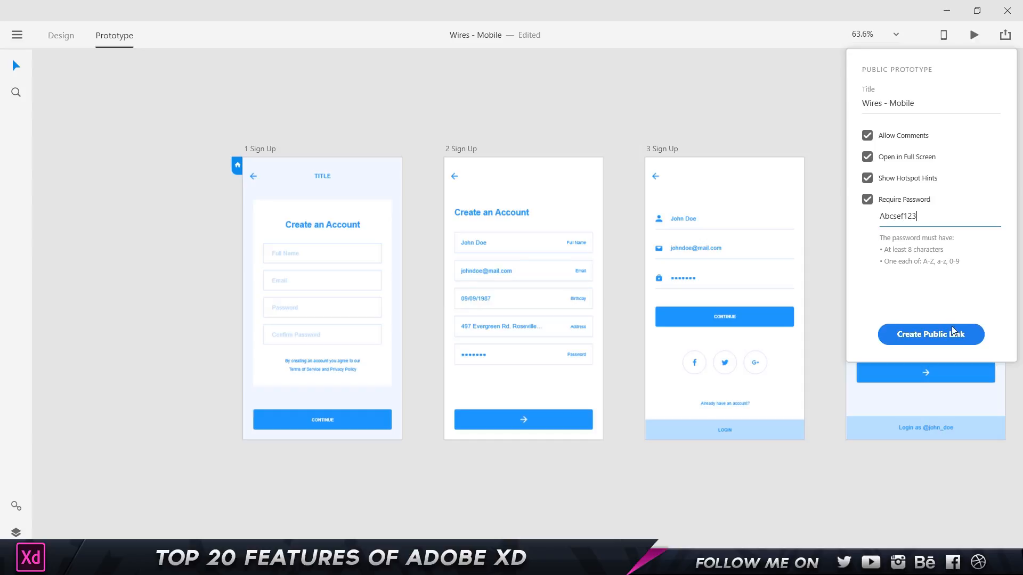
left_click(927, 334)
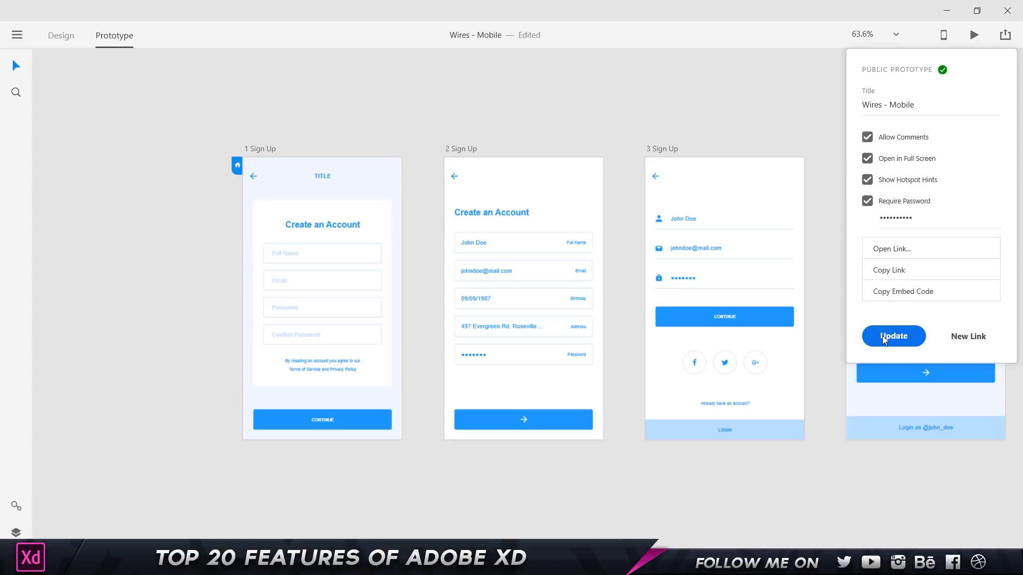
Unlock the shared Wires - Mobile prototype with its password, advance to 2 Sign Up, and exit full screen.
left_click(898, 250)
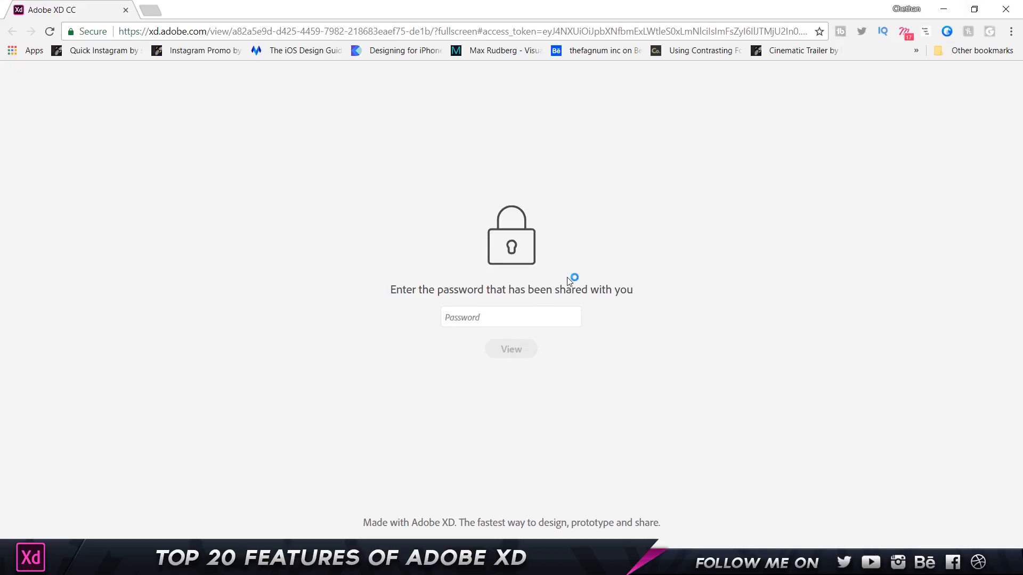
left_click(528, 321)
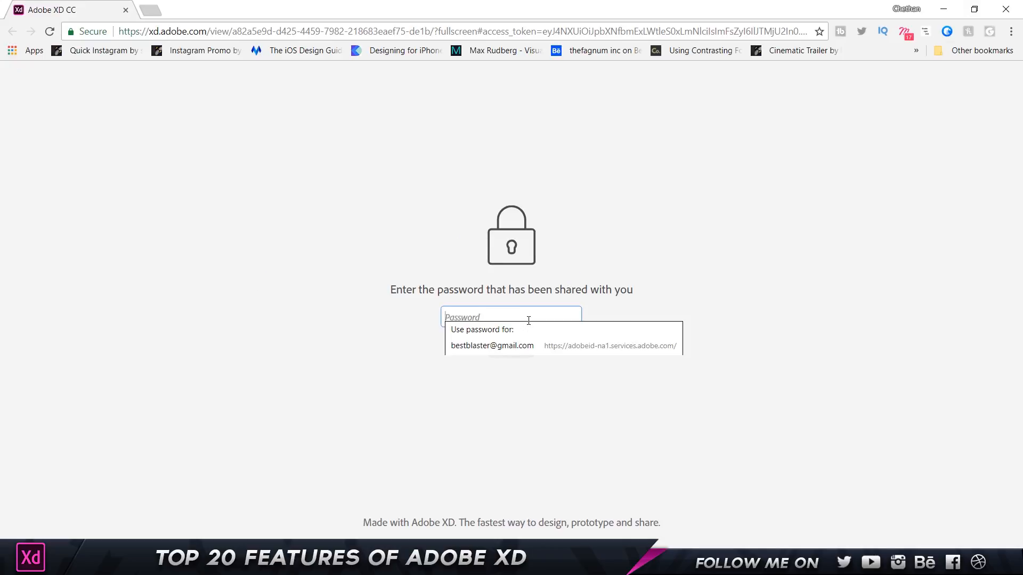
type("*")
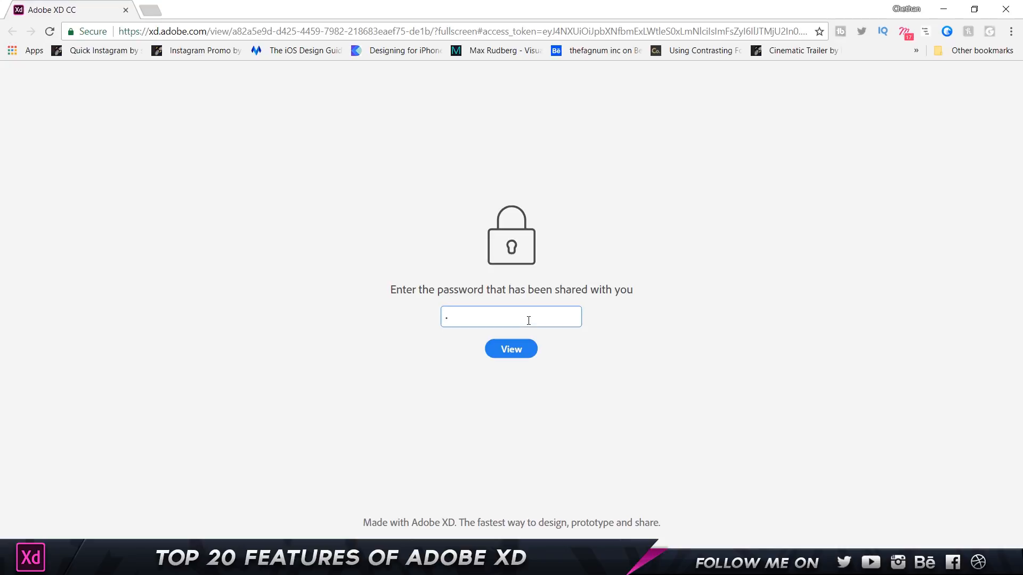
type("********")
left_click(528, 353)
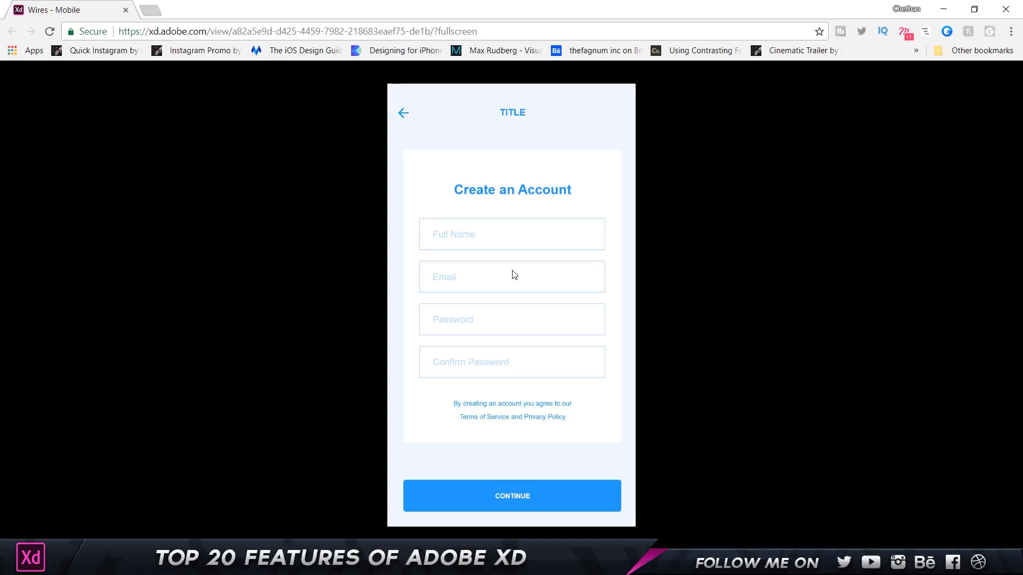
left_click(520, 495)
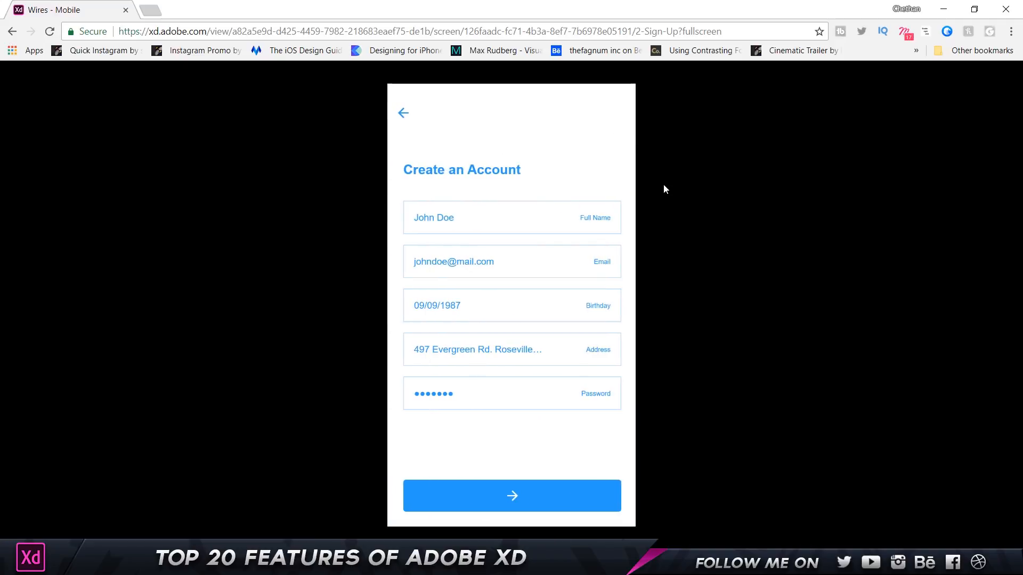
key("Escape")
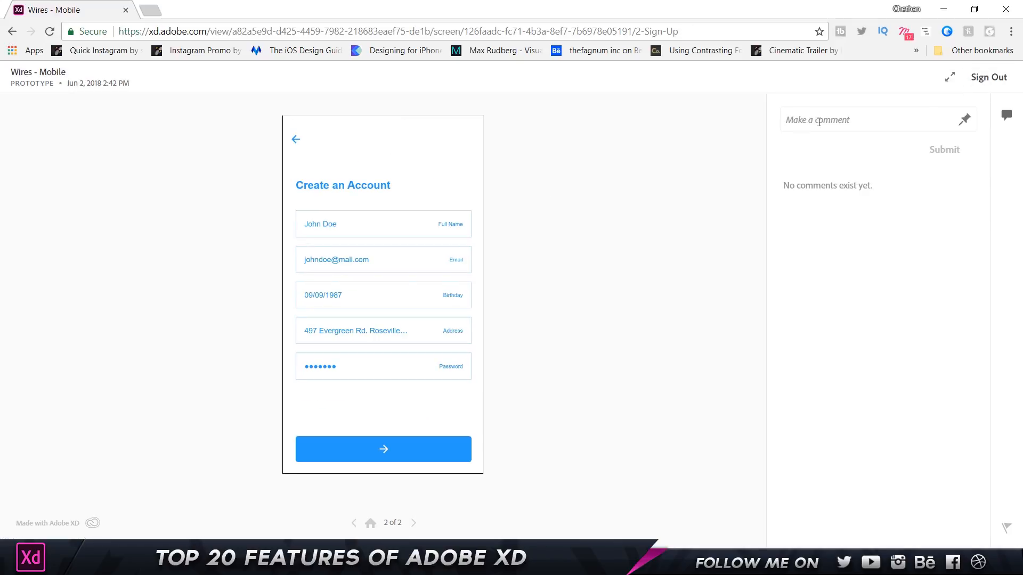
Post the comment 'Chnage the Color' pinned to the blue arrow button on 2 Sign Up.
left_click(819, 122)
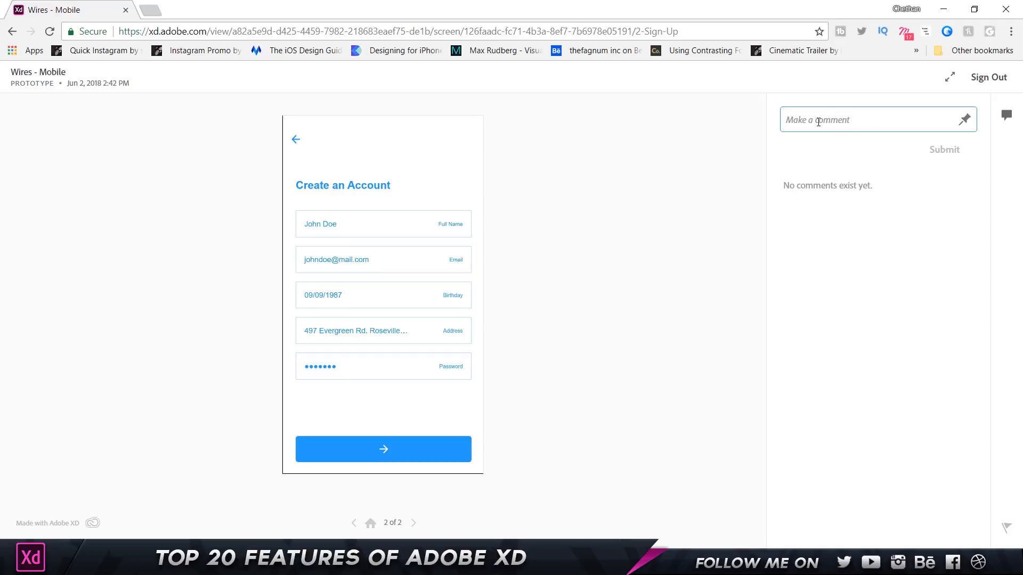
type("Chnage the Colo")
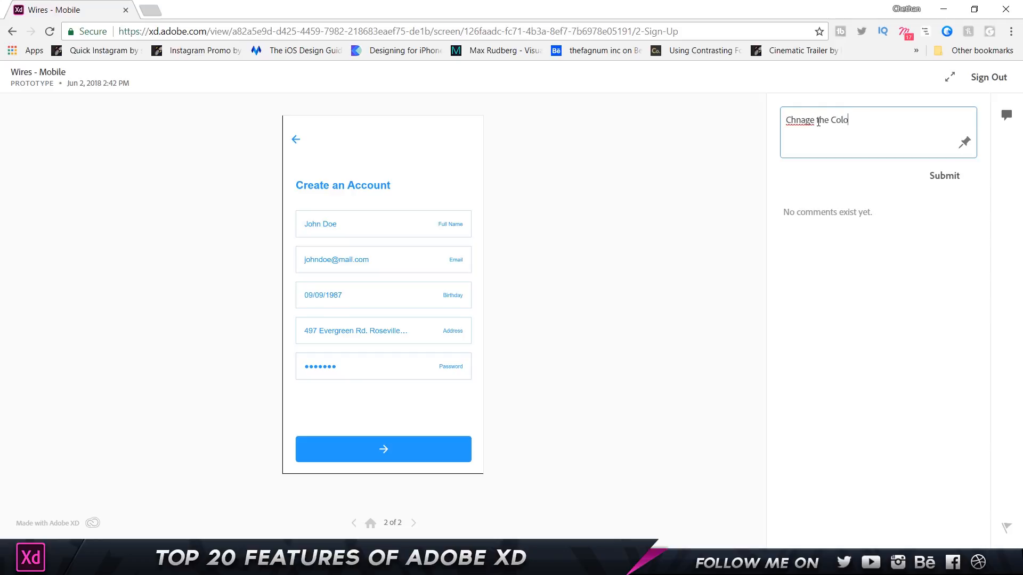
type("t")
type("r")
left_click(964, 143)
left_click_drag(828, 134, 709, 159)
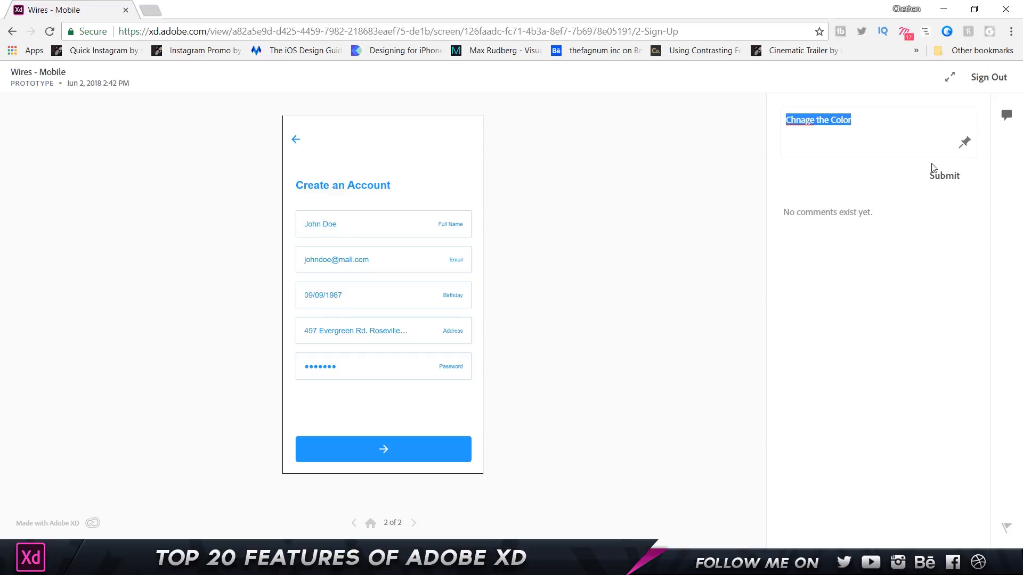
left_click(968, 141)
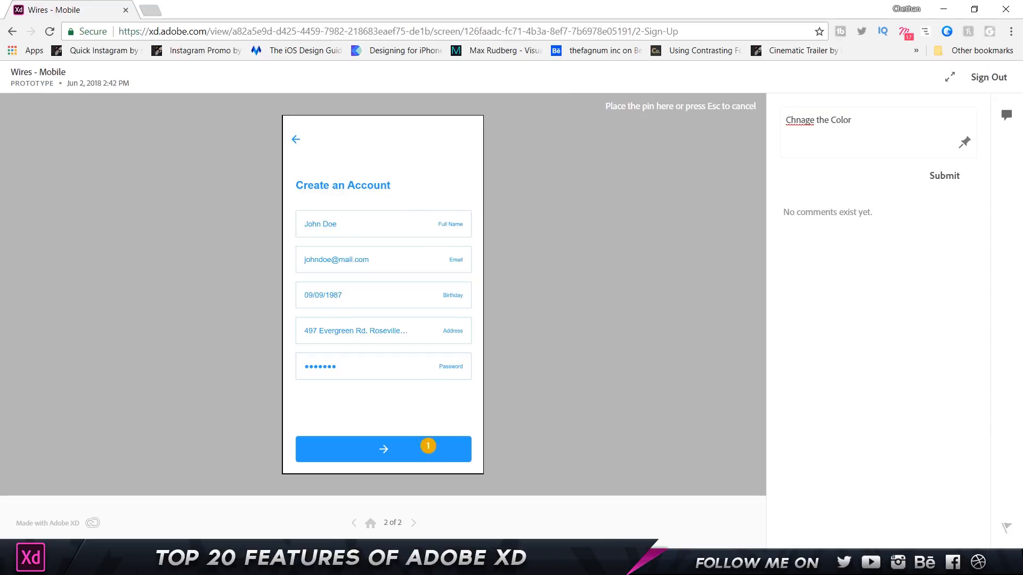
left_click(426, 459)
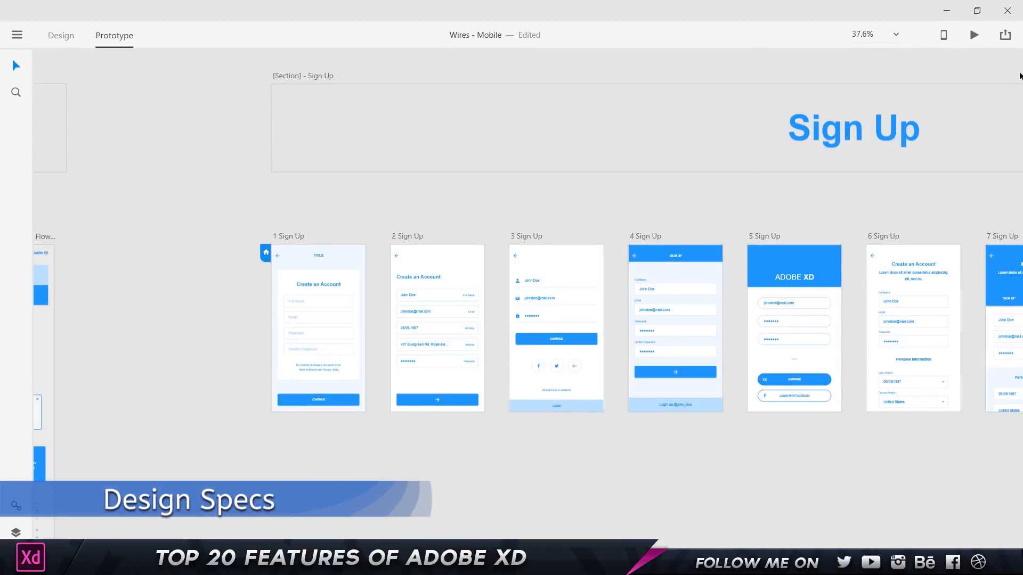
Publish Wires - Mobile design specs as a password-free public link and open it in Chrome.
left_click(1005, 36)
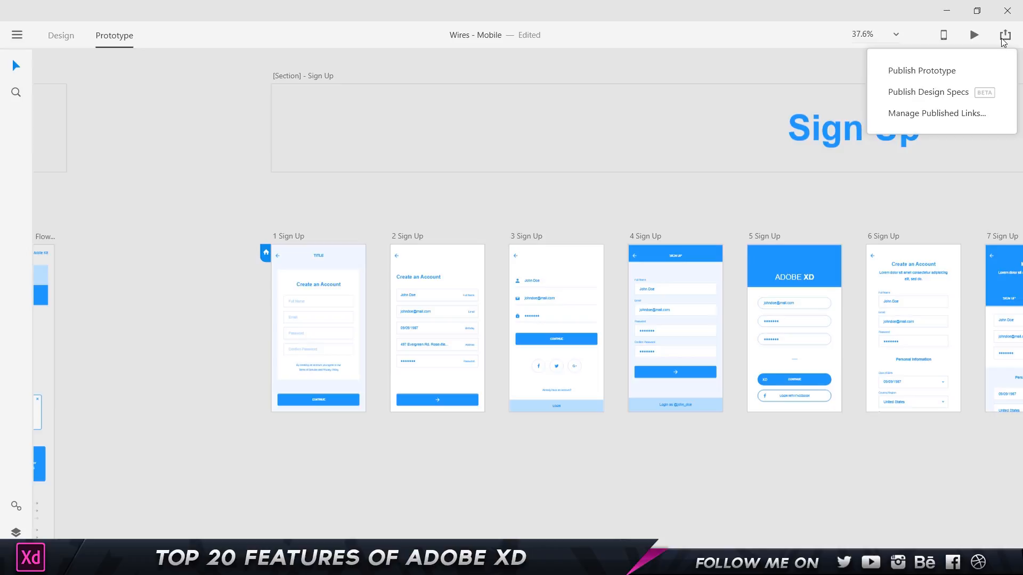
left_click(948, 95)
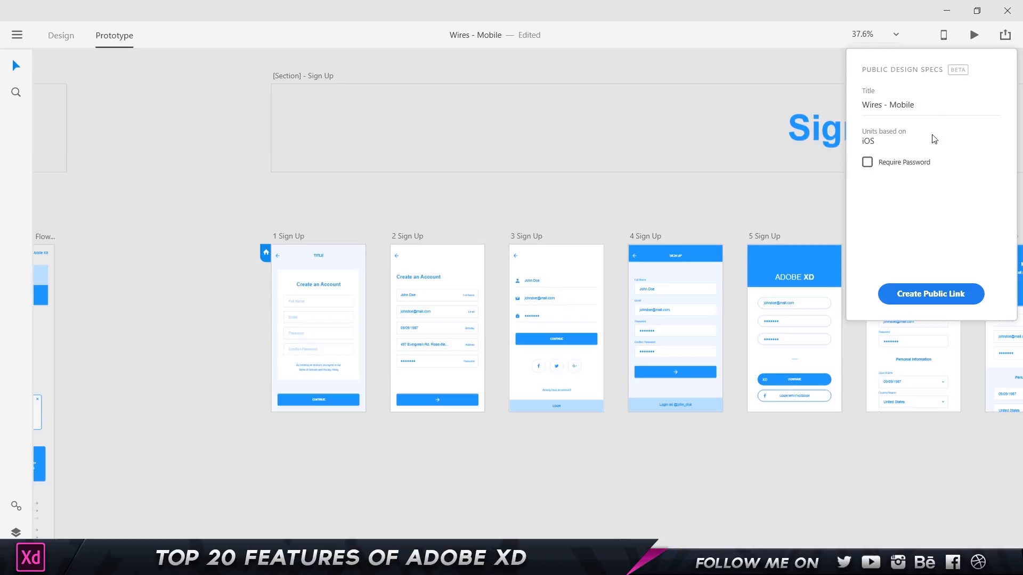
left_click(874, 163)
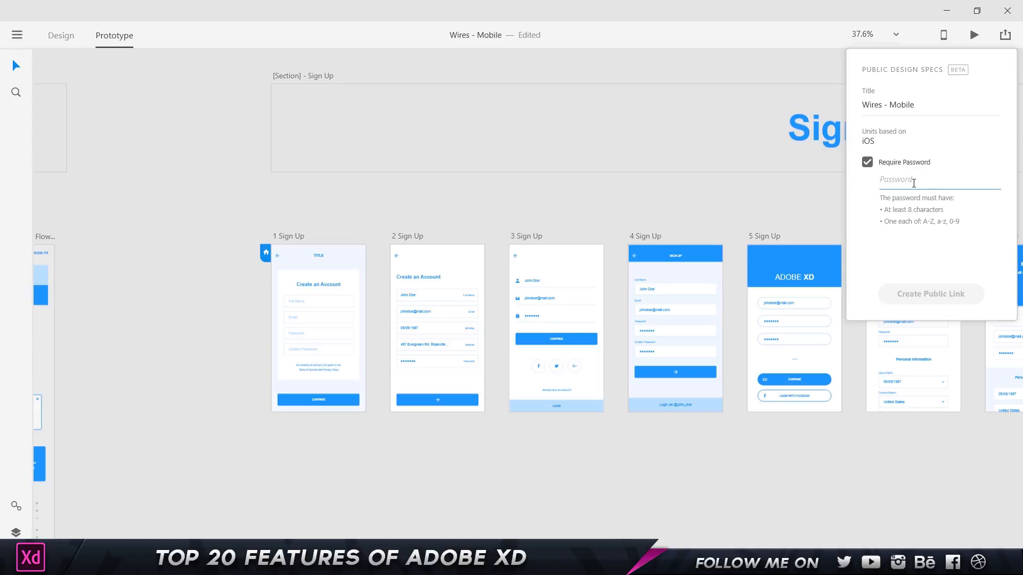
left_click(869, 164)
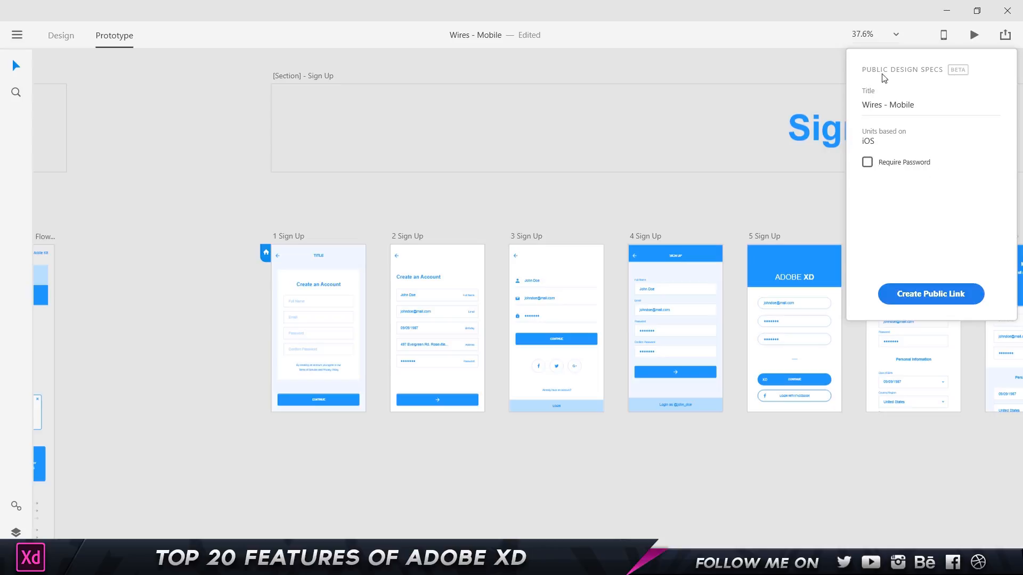
left_click(925, 296)
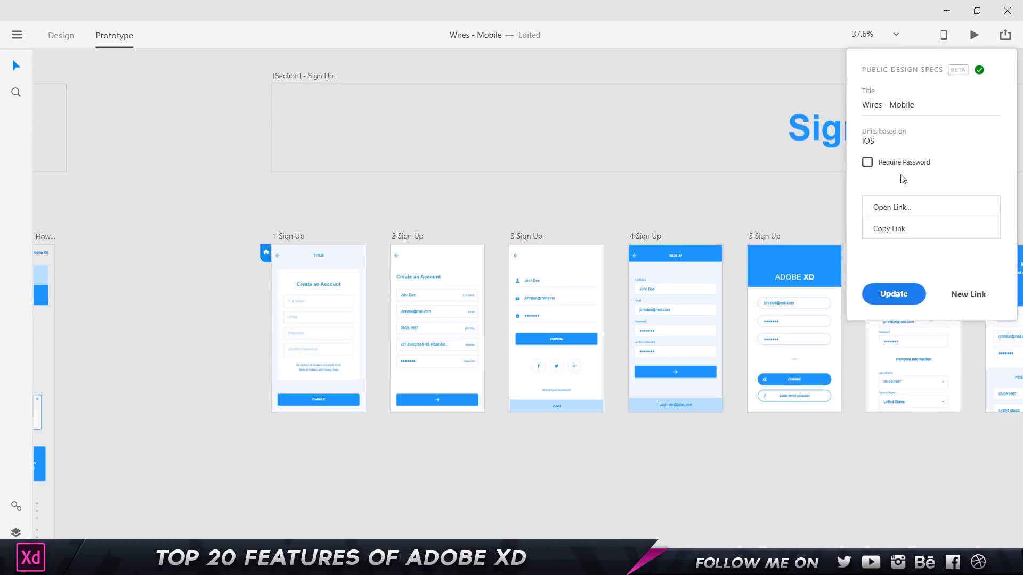
left_click(893, 208)
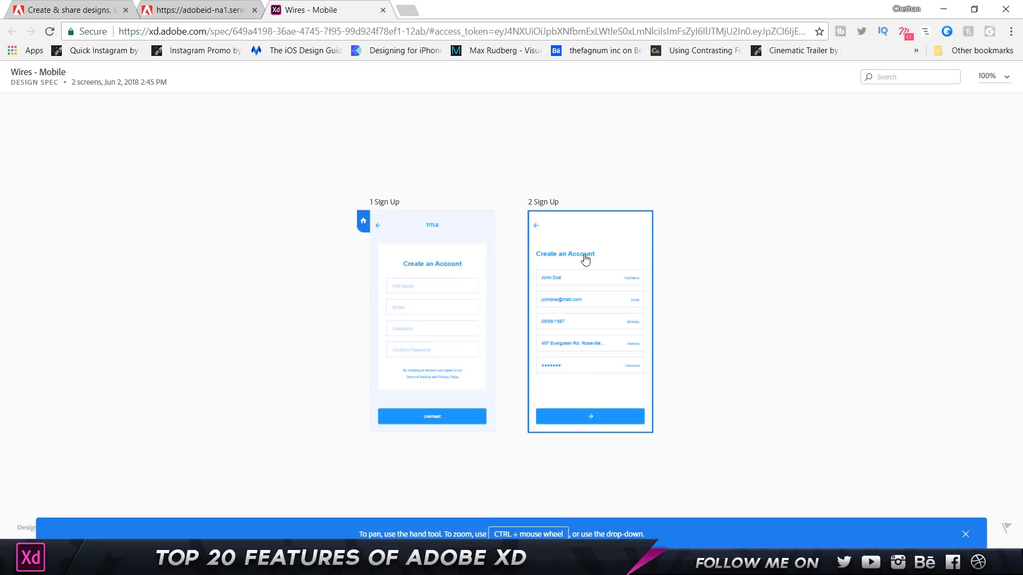
On 1 Sign Up, copy the #2699FB blue and a font name, then inspect the Full Name text and field.
left_click(479, 234)
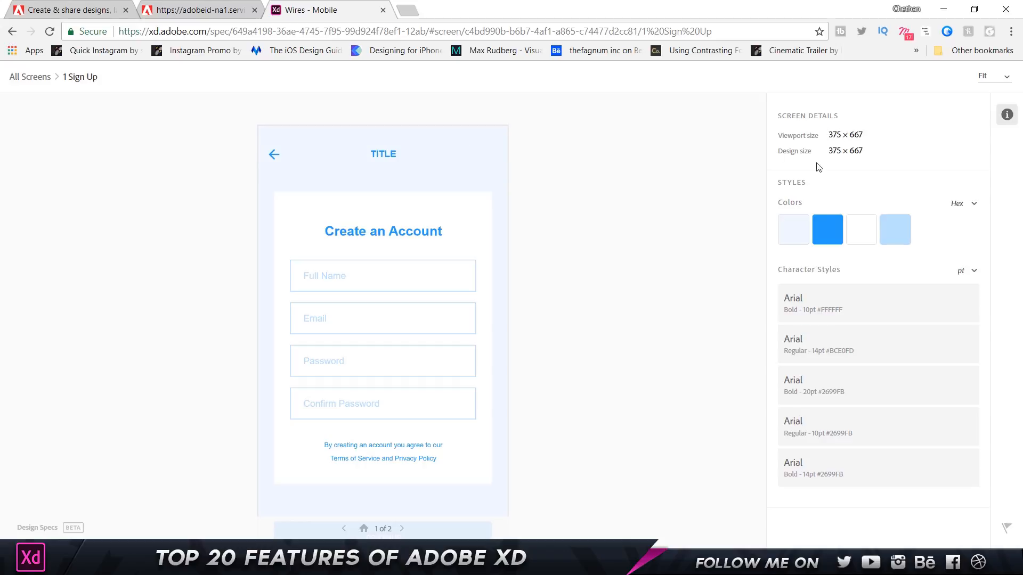
left_click_drag(829, 134, 888, 152)
mouse_move(824, 227)
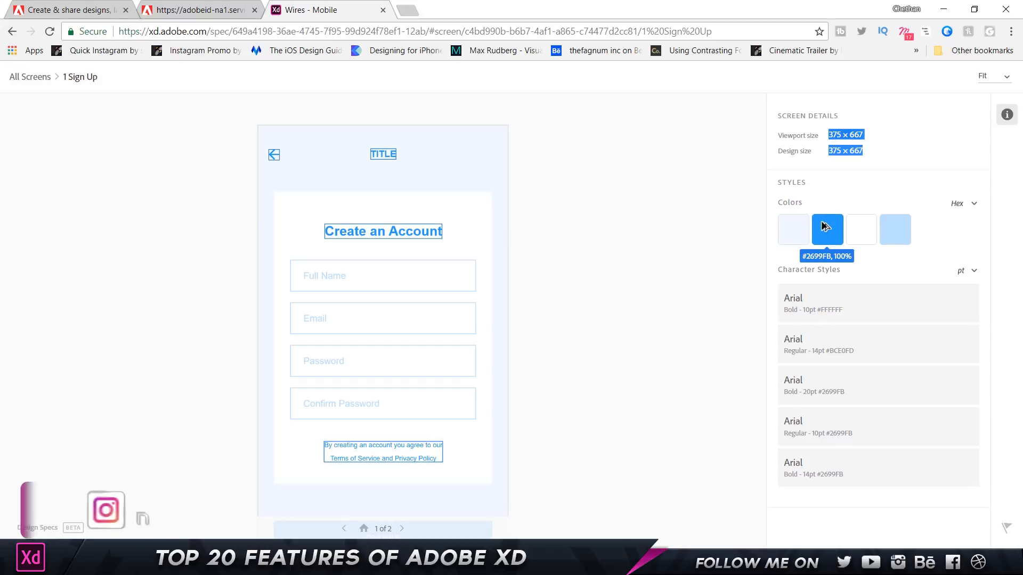
left_click(831, 237)
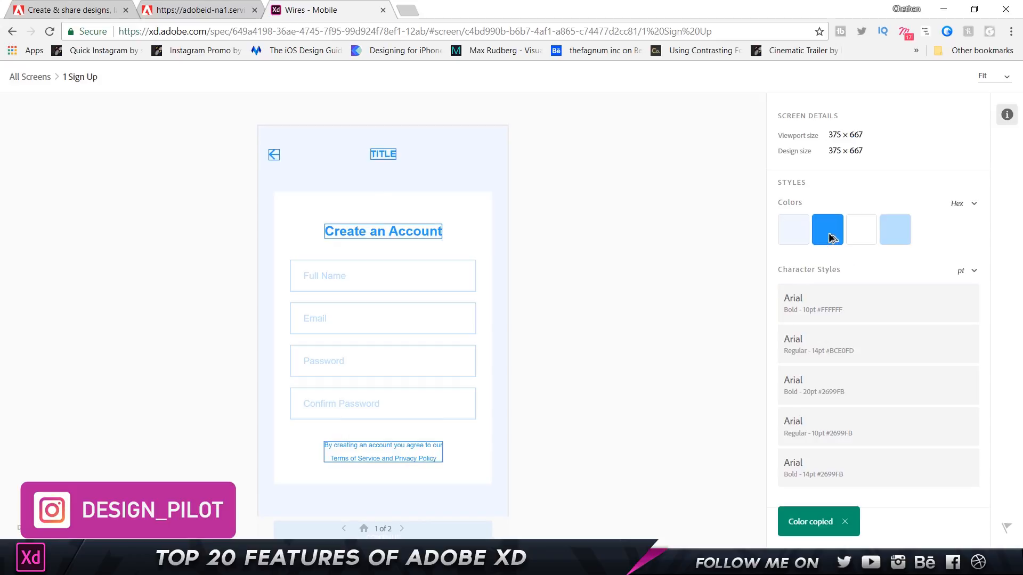
left_click(827, 307)
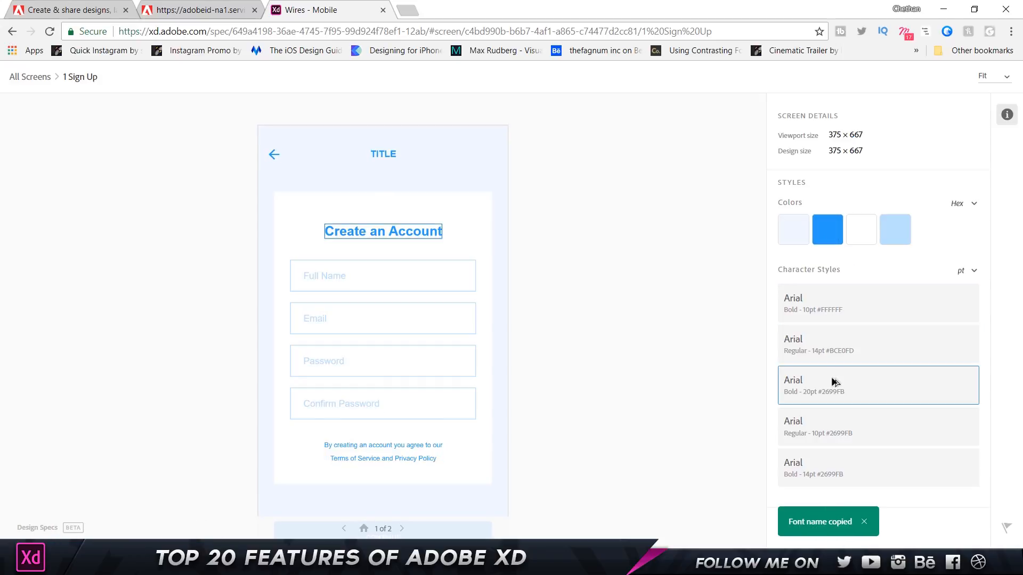
left_click(337, 277)
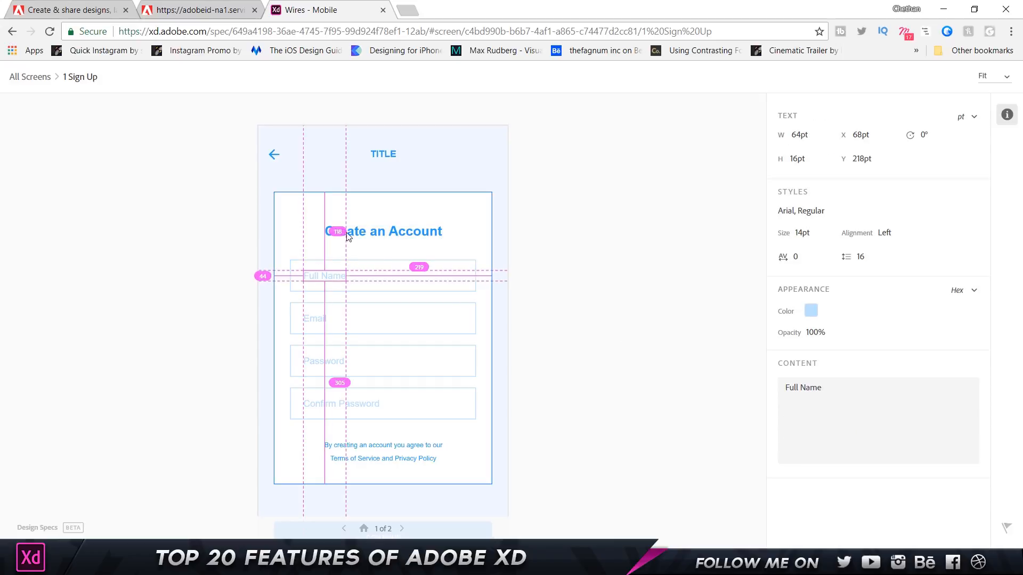
left_click(371, 272)
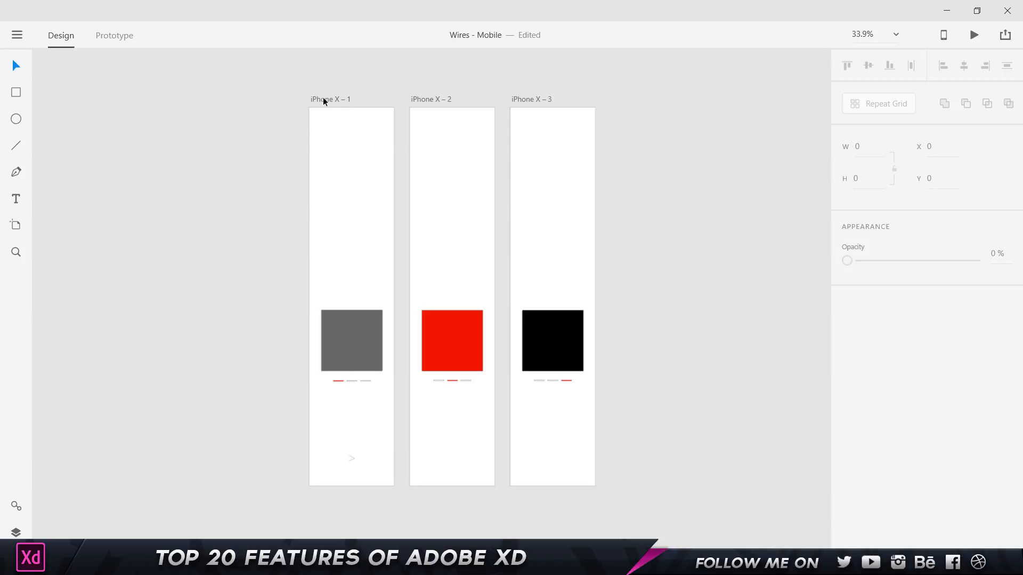
Select the iPhone X – 1 artboard.
left_click_drag(266, 91, 612, 532)
left_click(640, 456)
left_click(352, 106)
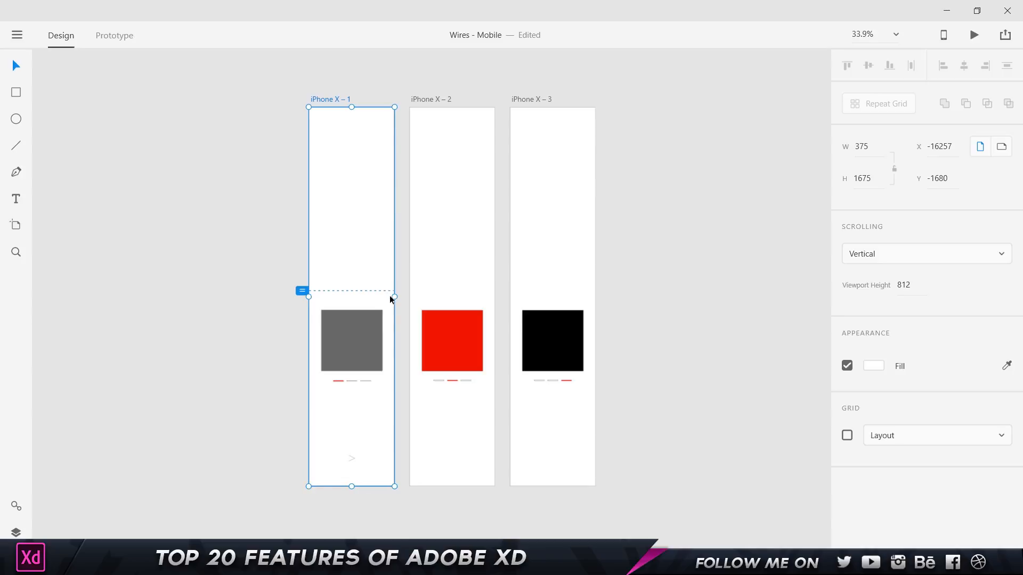
In Prototype mode, uncheck Preserve Scroll Position on the arrow's link to iPhone X – 2, then preview.
left_click(112, 35)
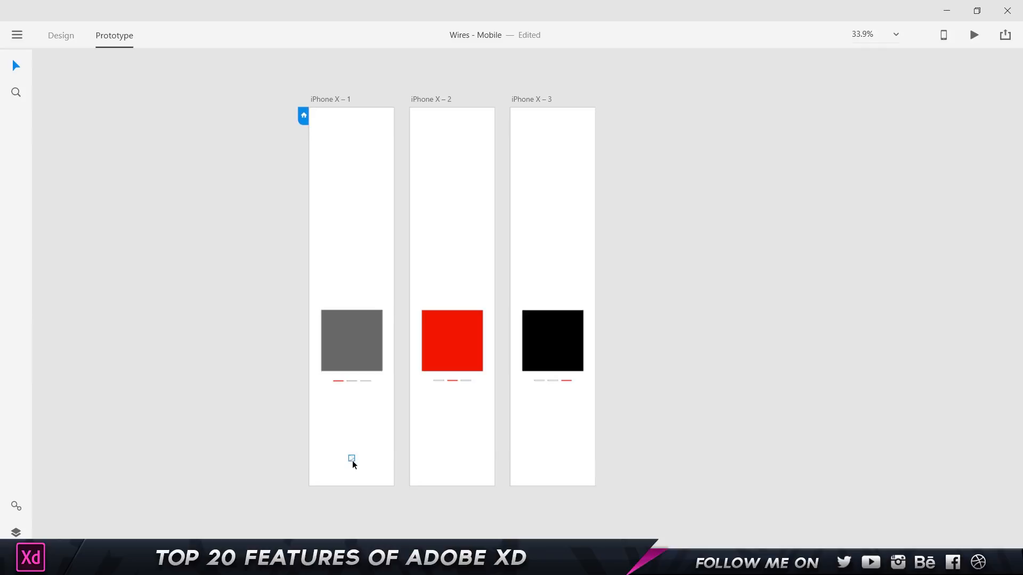
left_click(353, 459)
left_click(404, 297)
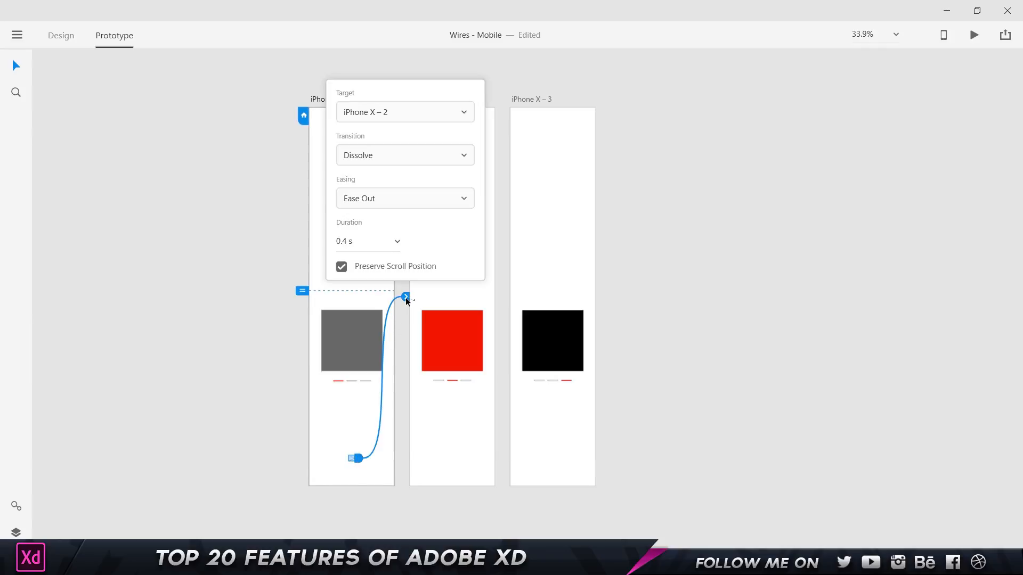
left_click(347, 269)
left_click(342, 267)
left_click(341, 267)
left_click(341, 267)
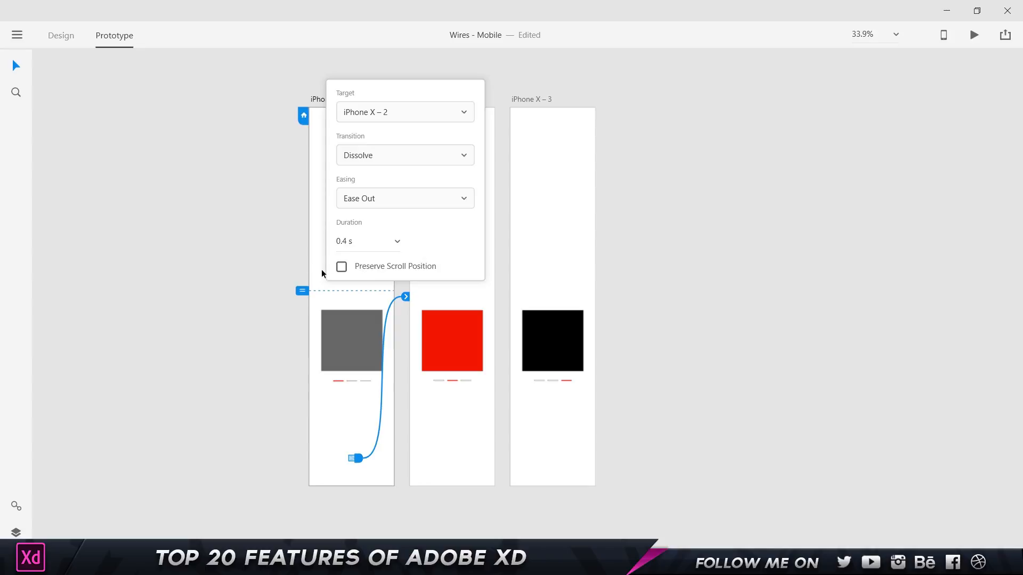
left_click(685, 155)
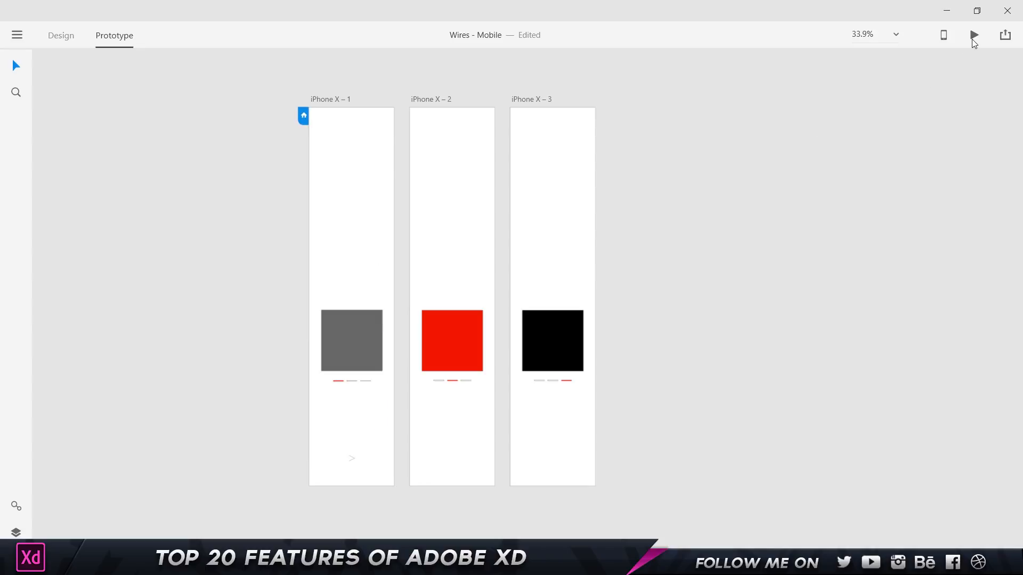
left_click(974, 35)
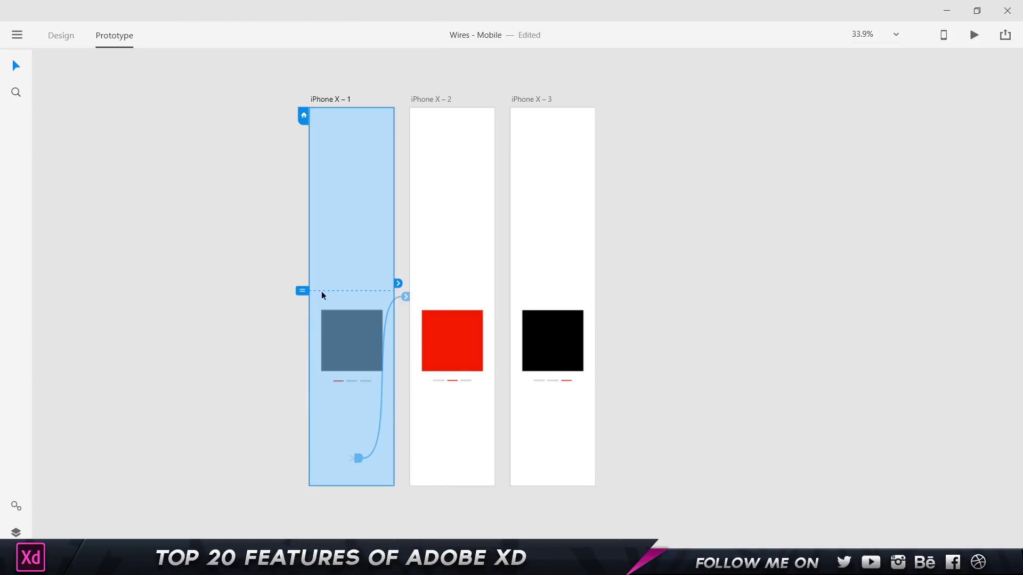
In the preview, scroll down and follow the arrow to confirm iPhone X – 2 opens at its top.
left_click(974, 35)
scroll(802, 218, "down", 10)
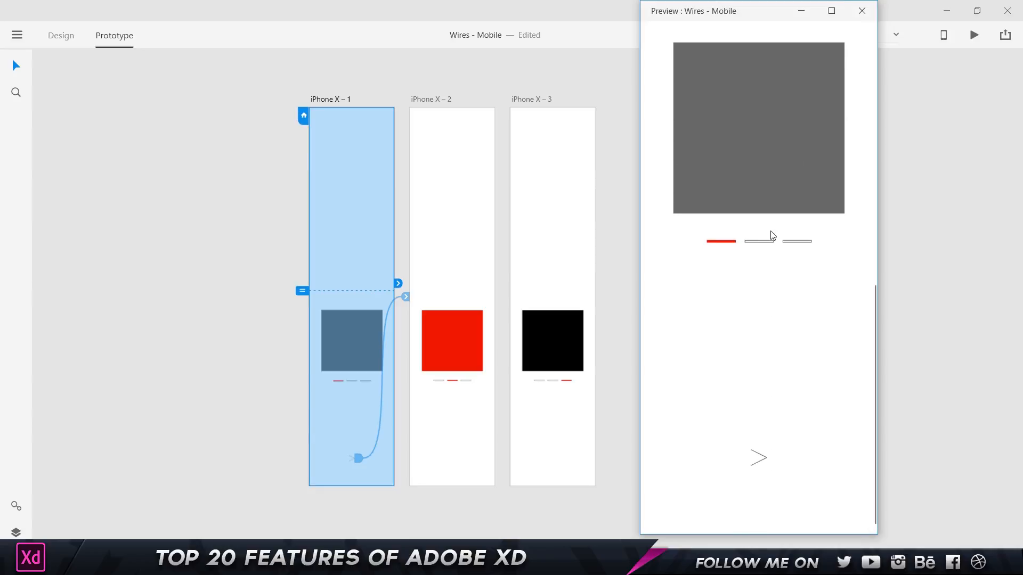
left_click(761, 467)
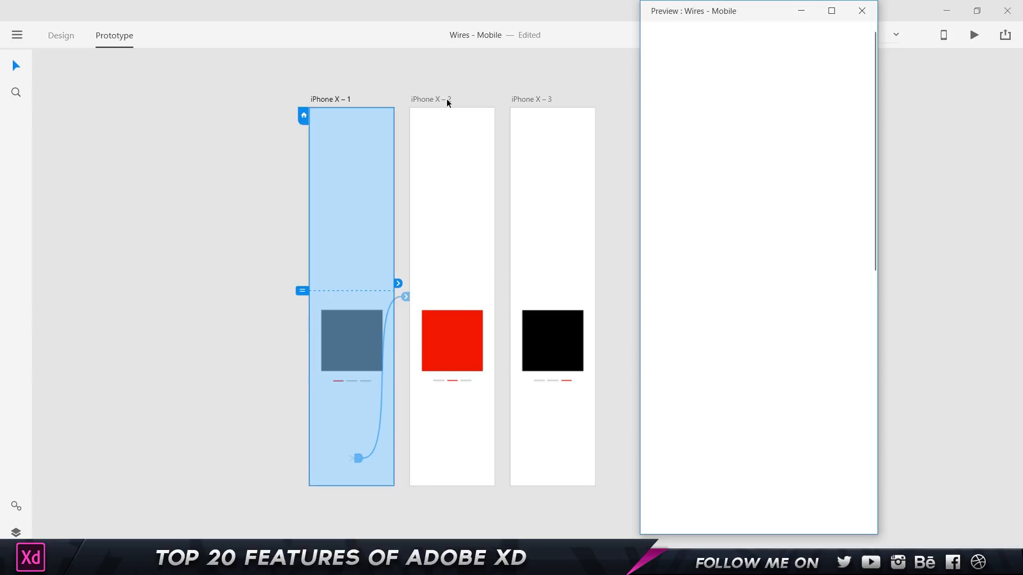
left_click(482, 91)
Re-enable Preserve Scroll Position on the arrow's link from iPhone X – 1.
left_click(354, 458)
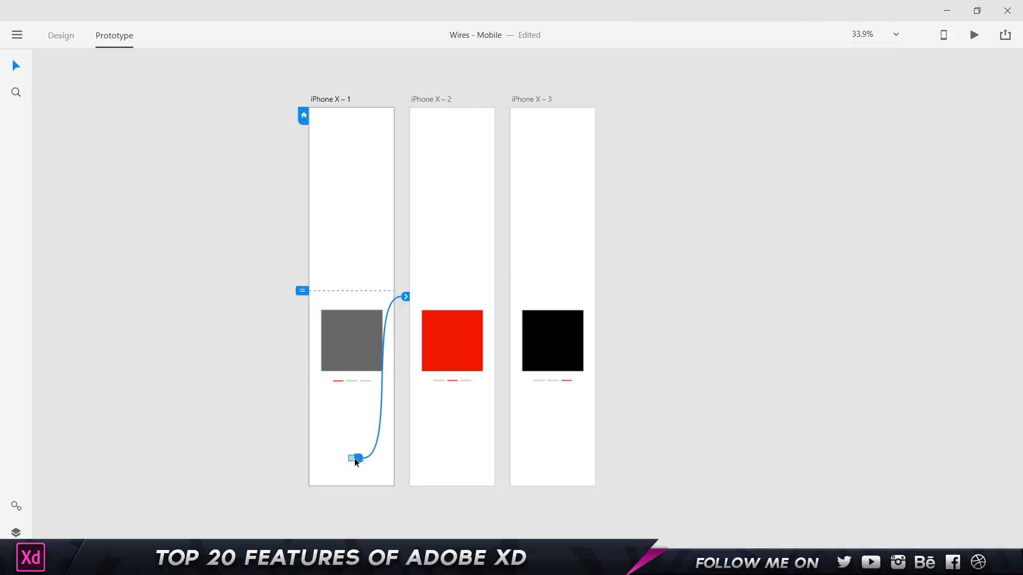
left_click(405, 296)
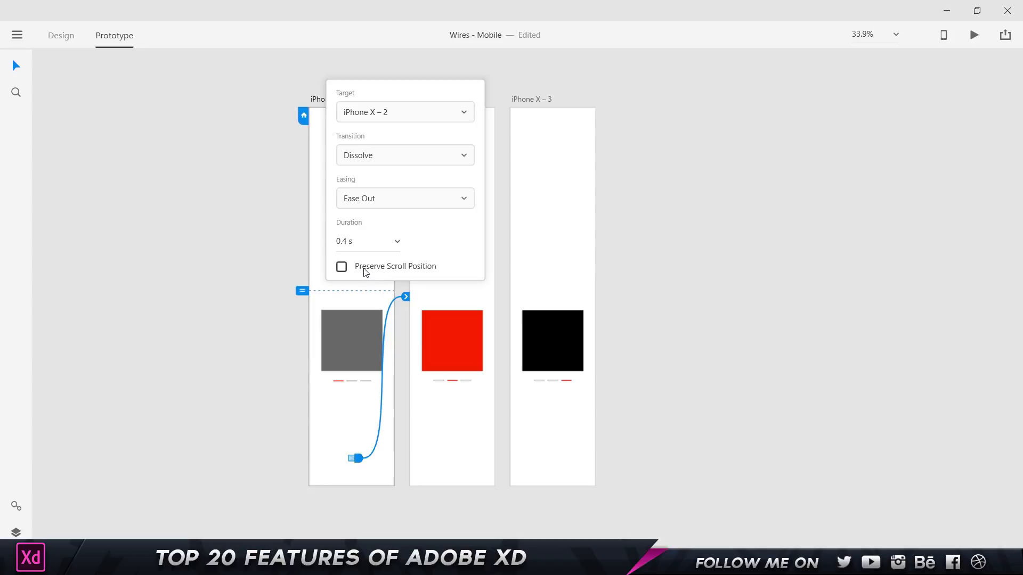
left_click(355, 266)
Preview, scroll down and follow the arrow to confirm the red-square screen keeps the scroll position.
left_click(974, 35)
scroll(733, 195, "down", 10)
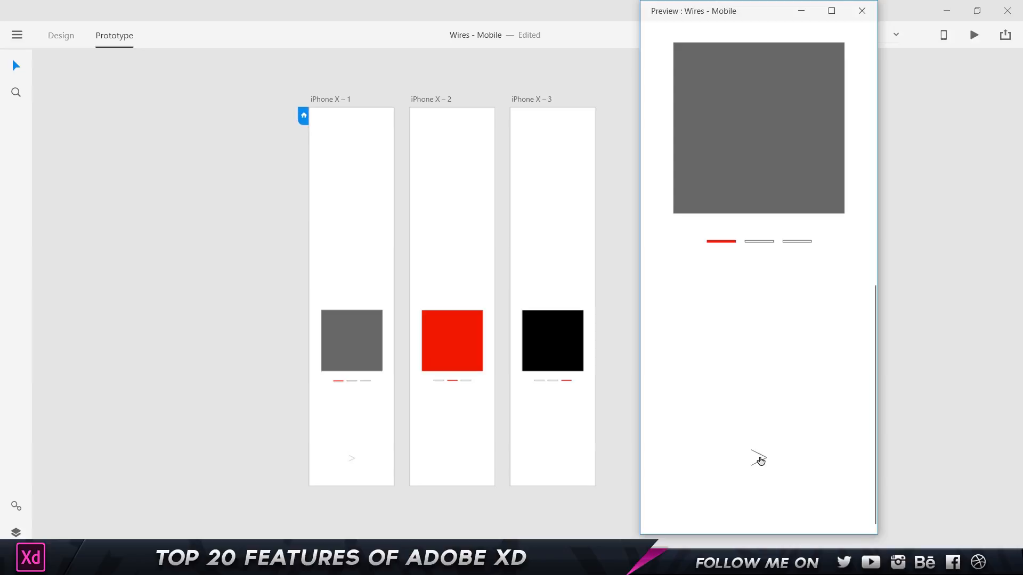
left_click(759, 460)
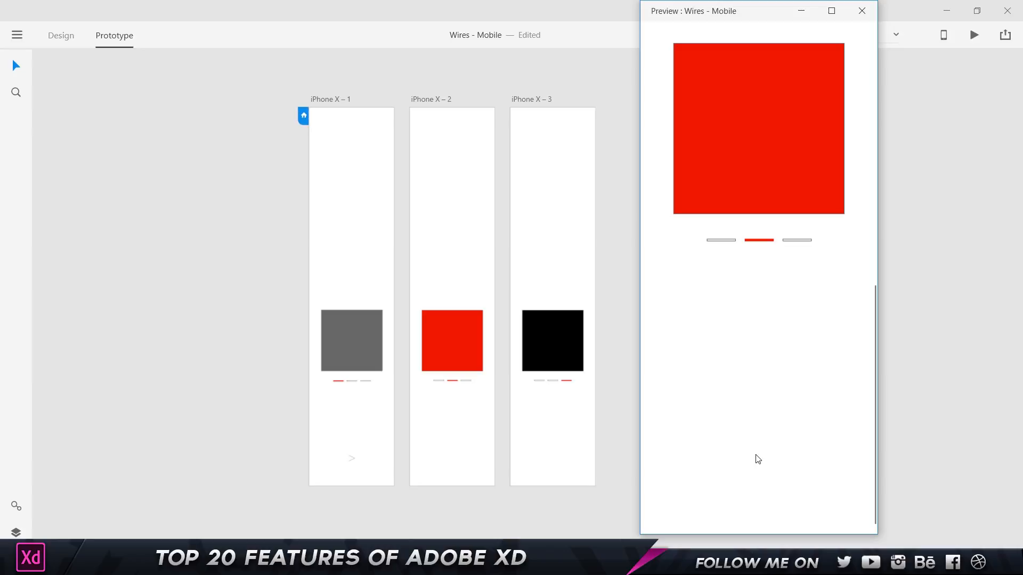
scroll(758, 459, "up", 10)
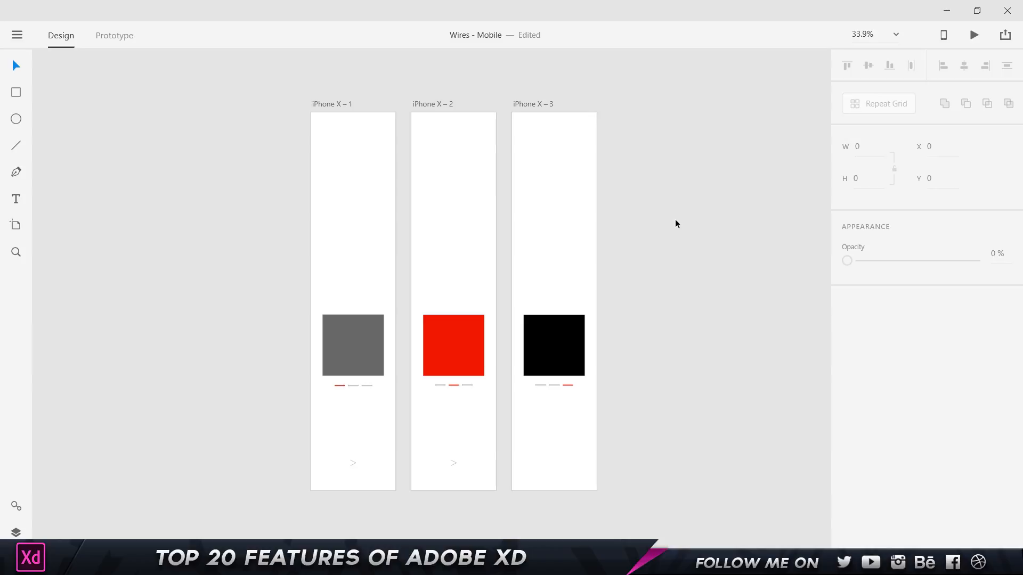
Run another preview with the window moved aside, then show the Mobile Preview instructions.
left_click(974, 35)
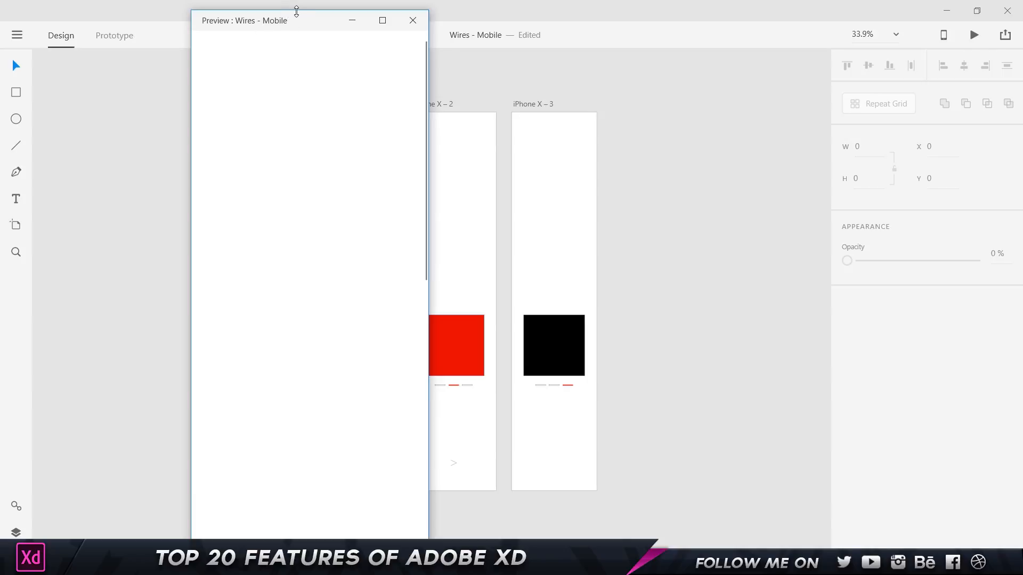
left_click_drag(325, 62, 776, 36)
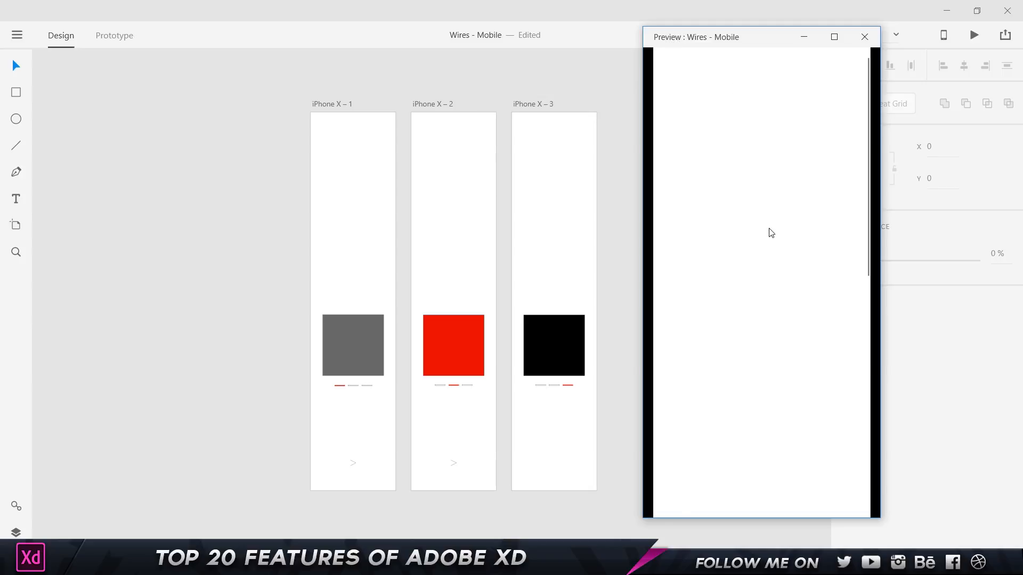
scroll(769, 231, "down", 5)
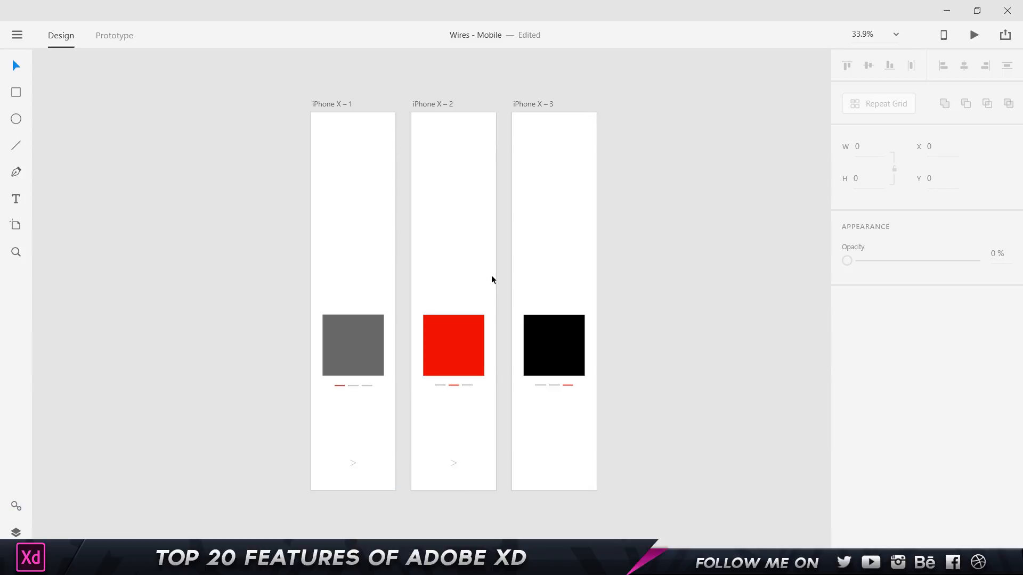
left_click(946, 36)
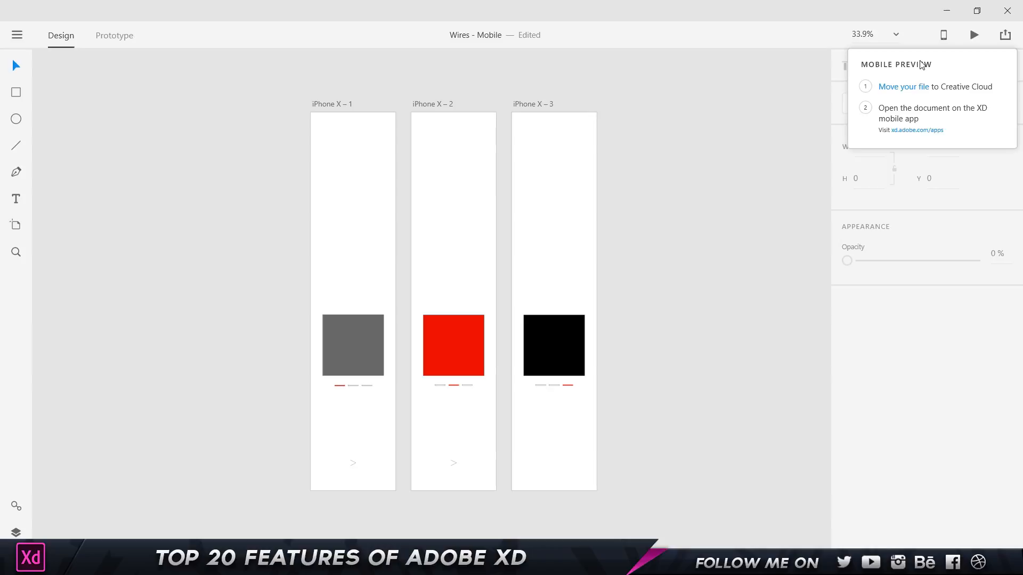
Decline moving the document to Creative Cloud Files from the Mobile Preview popup.
left_click(900, 88)
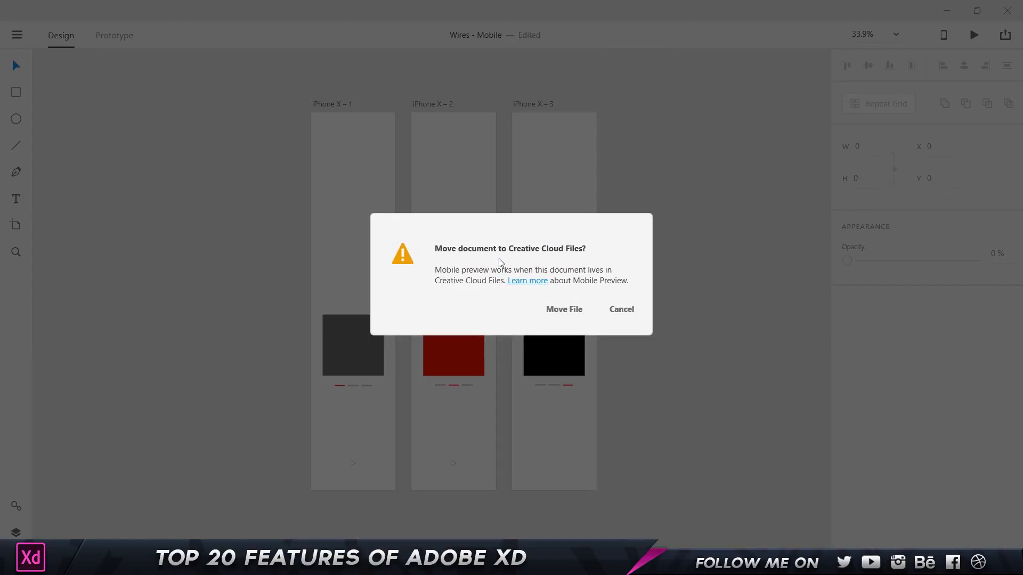
left_click(607, 317)
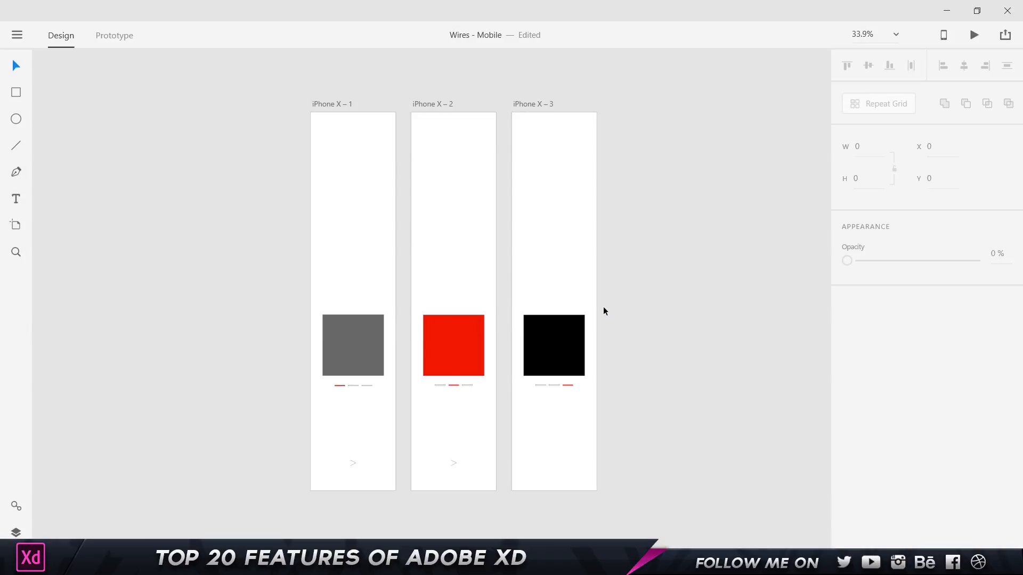